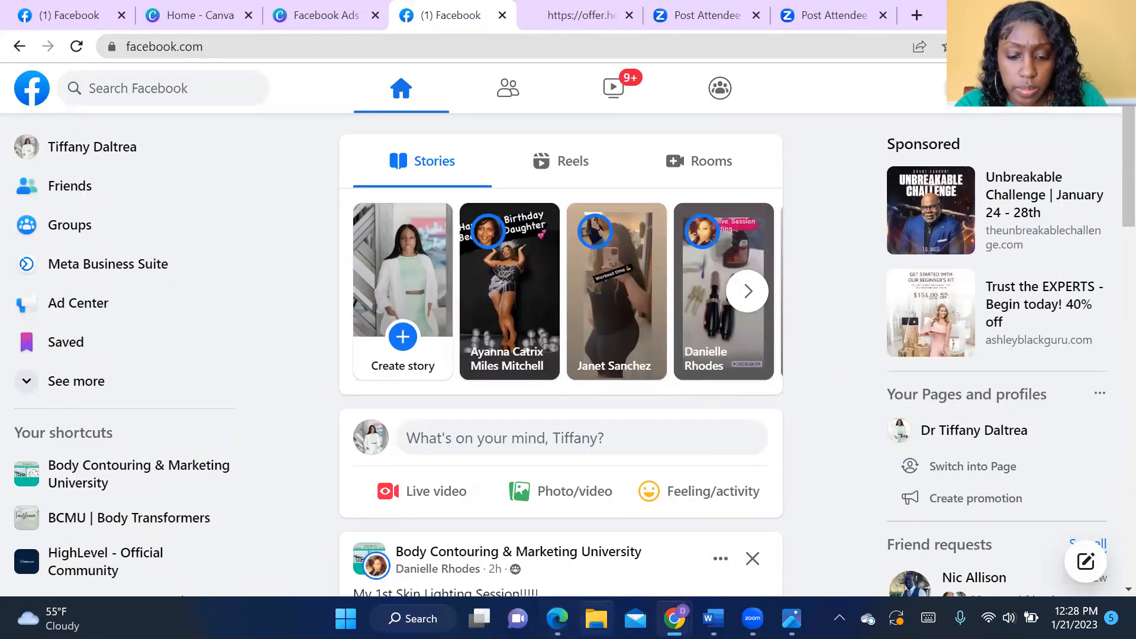
# - Open the Downloads folder in File Explorer and view the Cover Mock Ups (3) image
pyautogui.moveTo(674, 619)
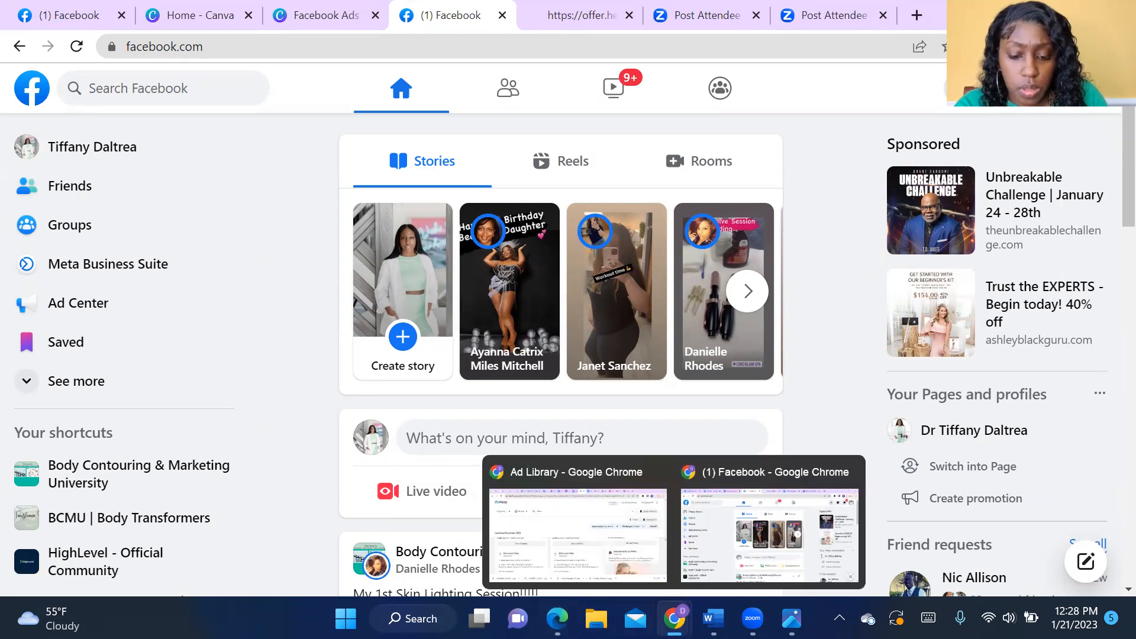
pyautogui.click(596, 619)
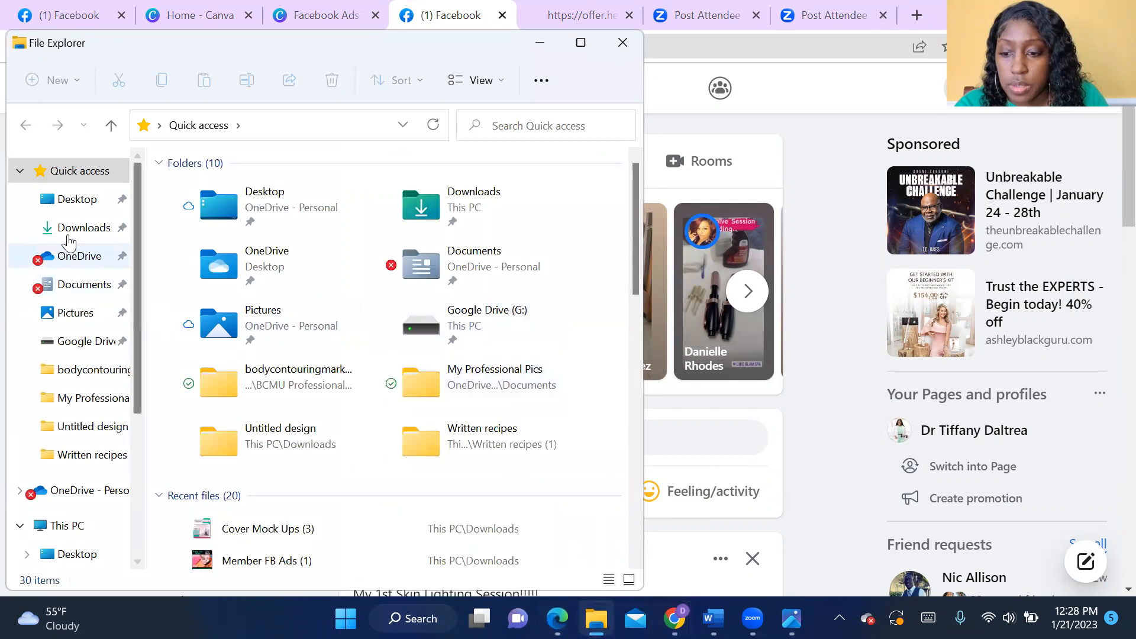
pyautogui.click(69, 232)
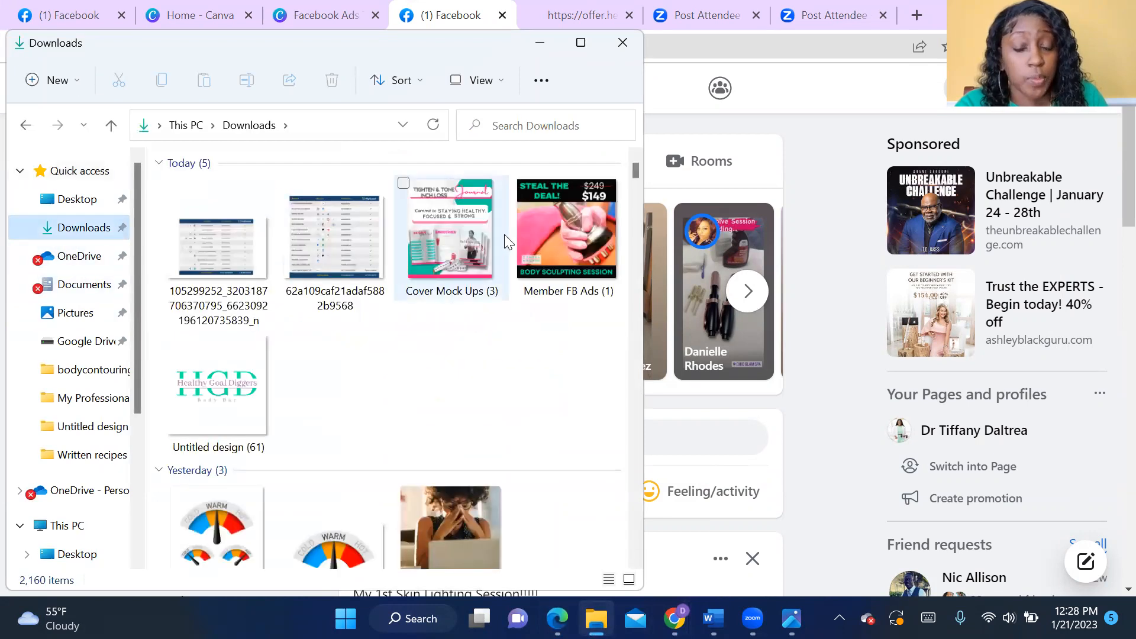
pyautogui.click(461, 256)
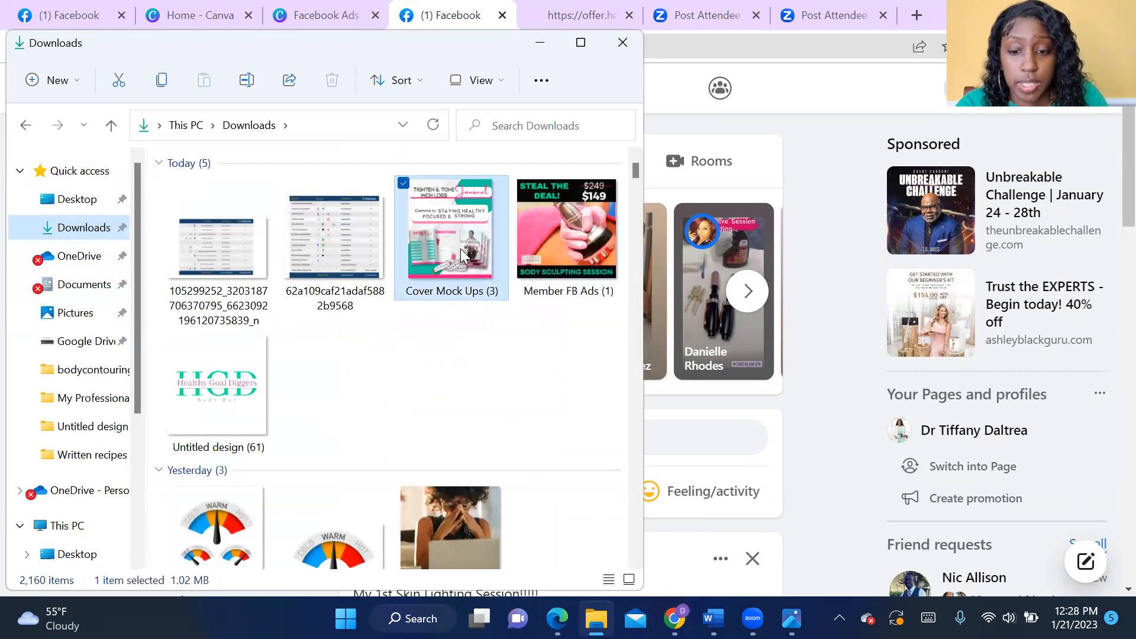
pyautogui.doubleClick(461, 251)
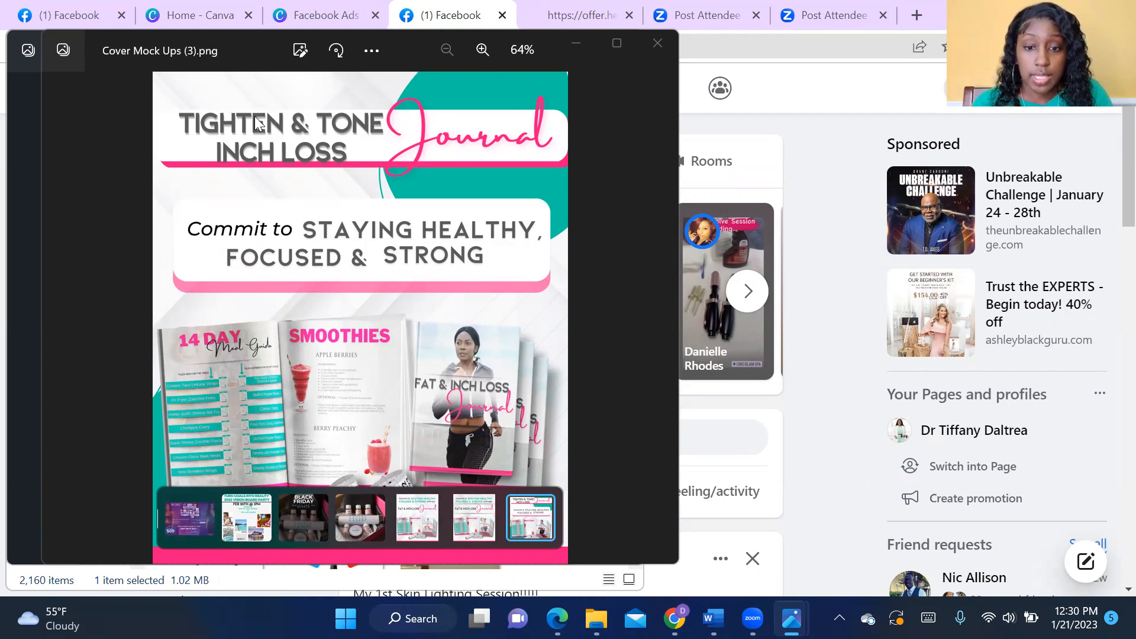
# - Look at neighbouring images in the photo viewer and minimize both viewer windows
pyautogui.press('Right')
pyautogui.press('Right')
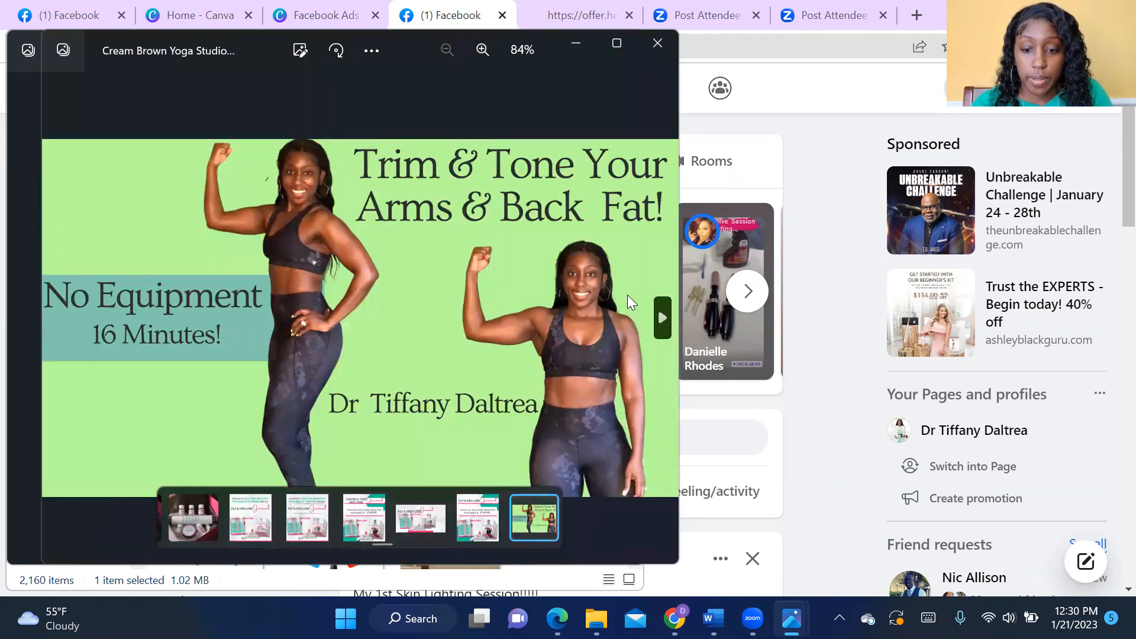
pyautogui.click(32, 319)
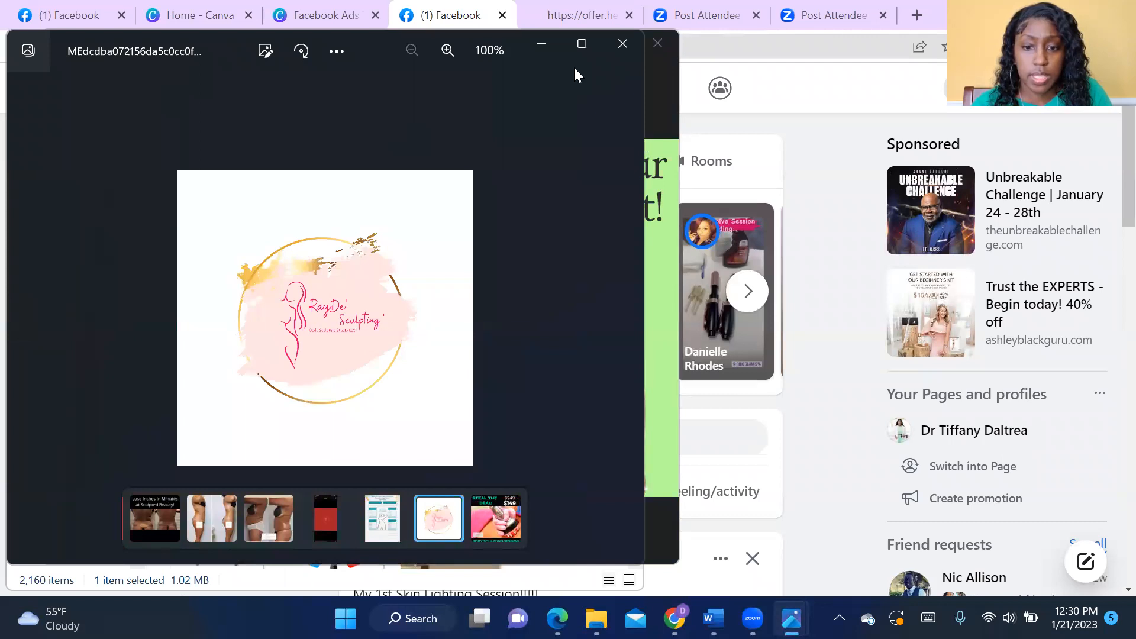
pyautogui.click(548, 44)
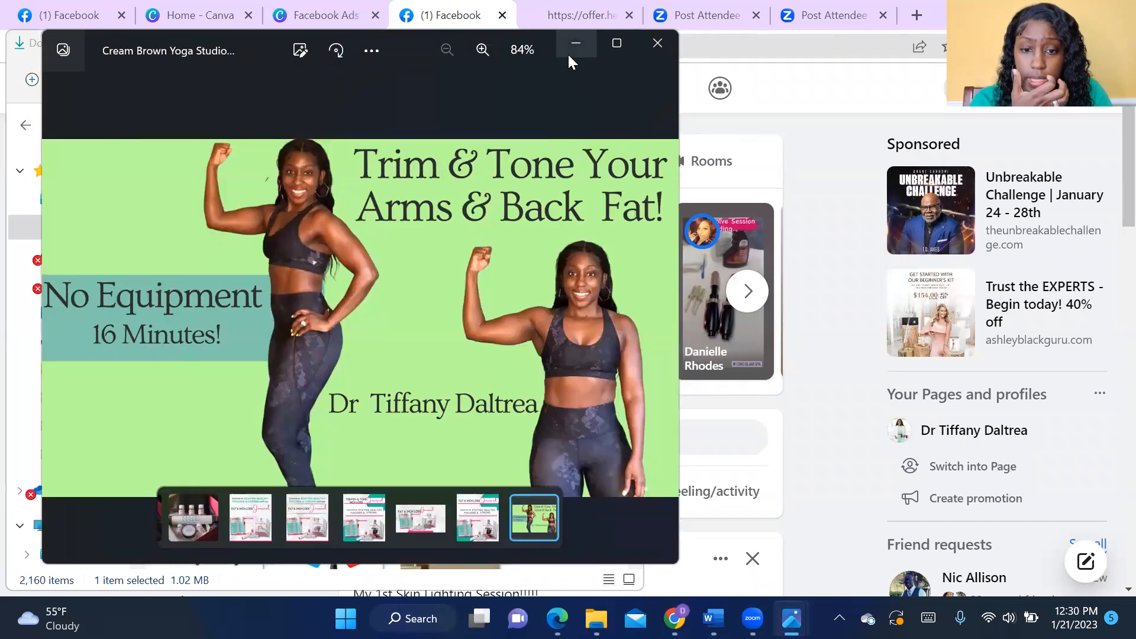
pyautogui.click(569, 55)
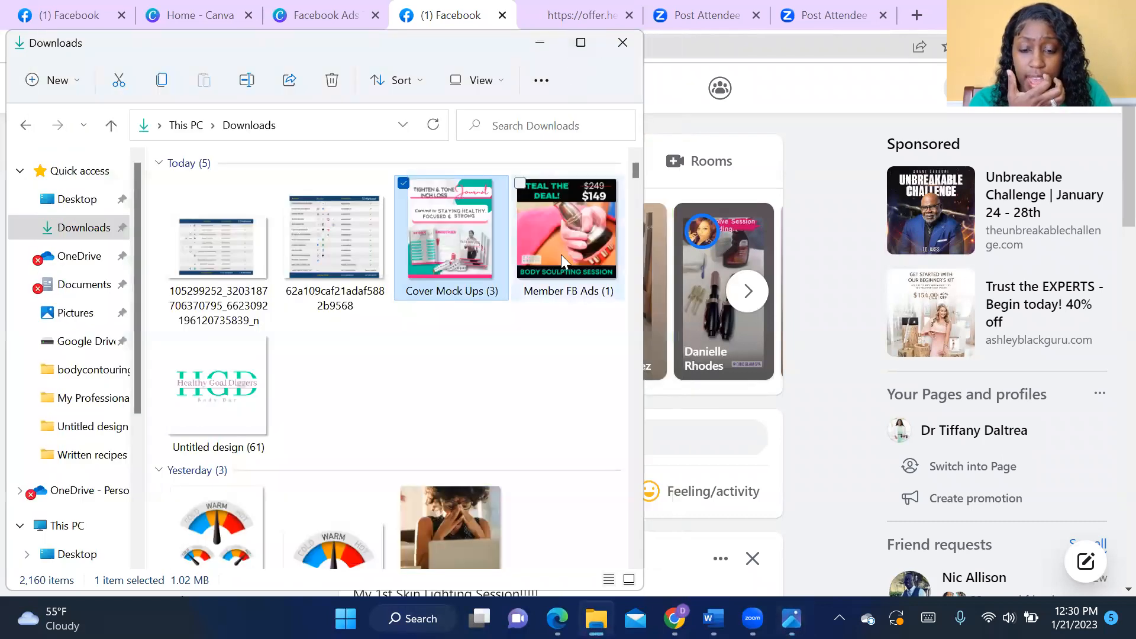
# - View the Member FB Ads (1) image from Downloads, minimize it and close the Downloads folder
pyautogui.doubleClick(561, 254)
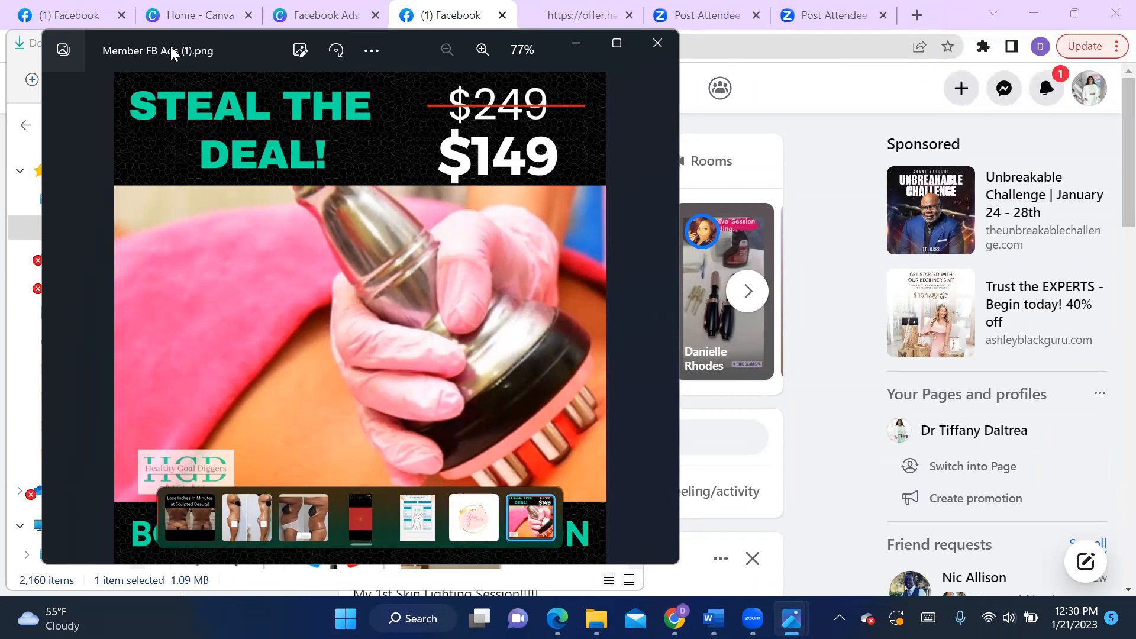
pyautogui.moveTo(170, 47); pyautogui.dragTo(170, 32)
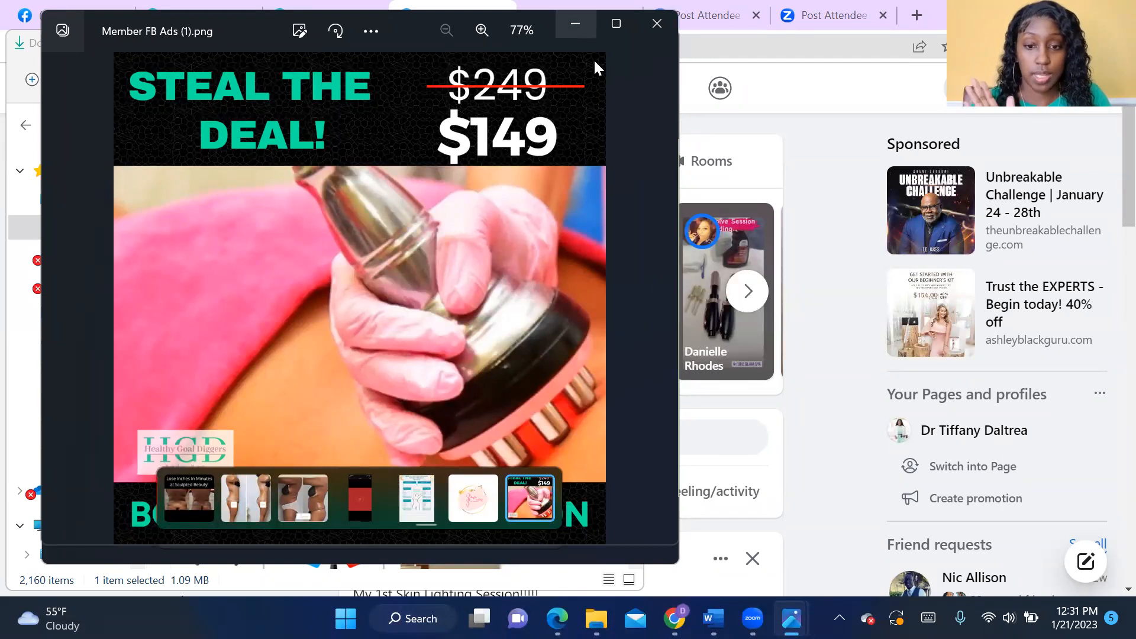
pyautogui.click(575, 24)
pyautogui.click(577, 51)
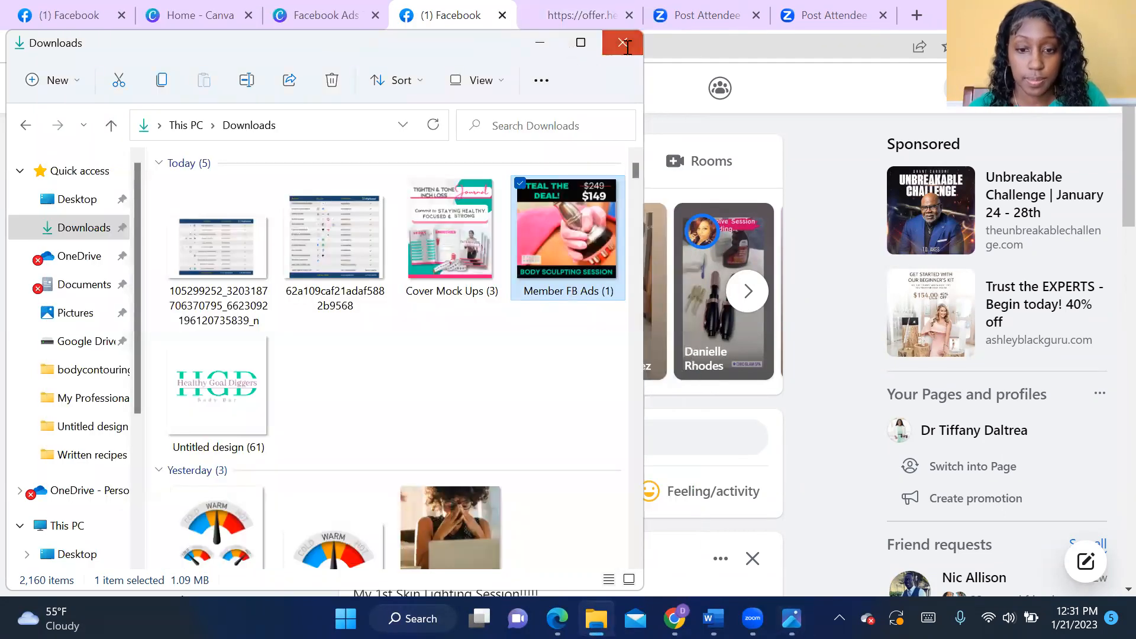
pyautogui.click(626, 45)
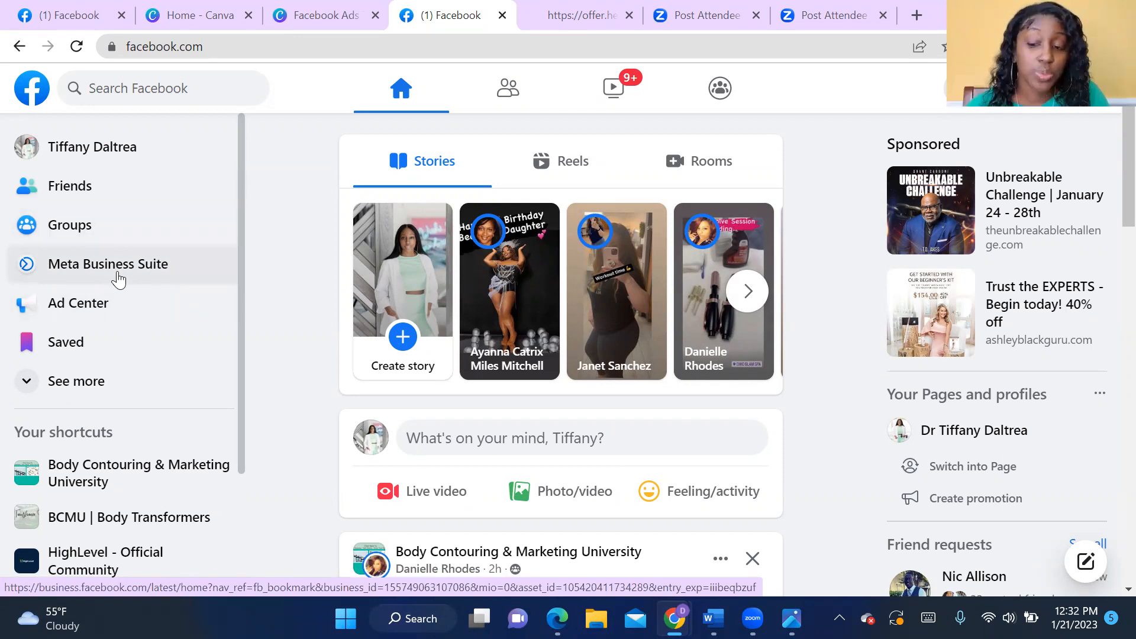
# - Expand the full list of Facebook shortcuts and open Ads Manager
pyautogui.click(36, 394)
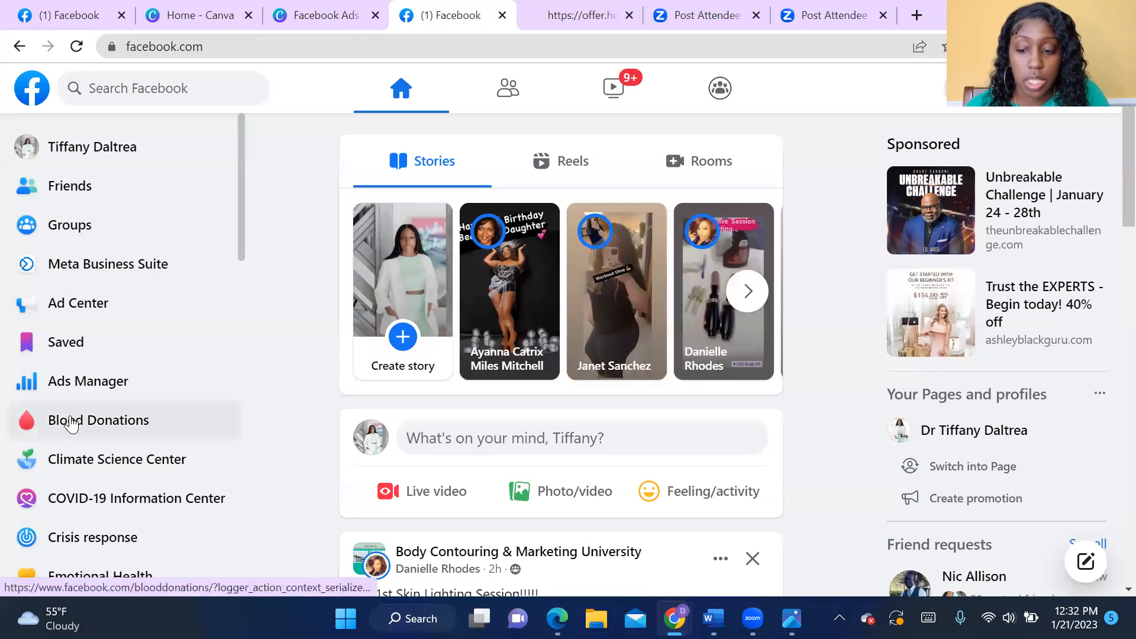
pyautogui.scroll(-15, 71, 424)
pyautogui.scroll(-2, 83, 476)
pyautogui.scroll(9, 84, 475)
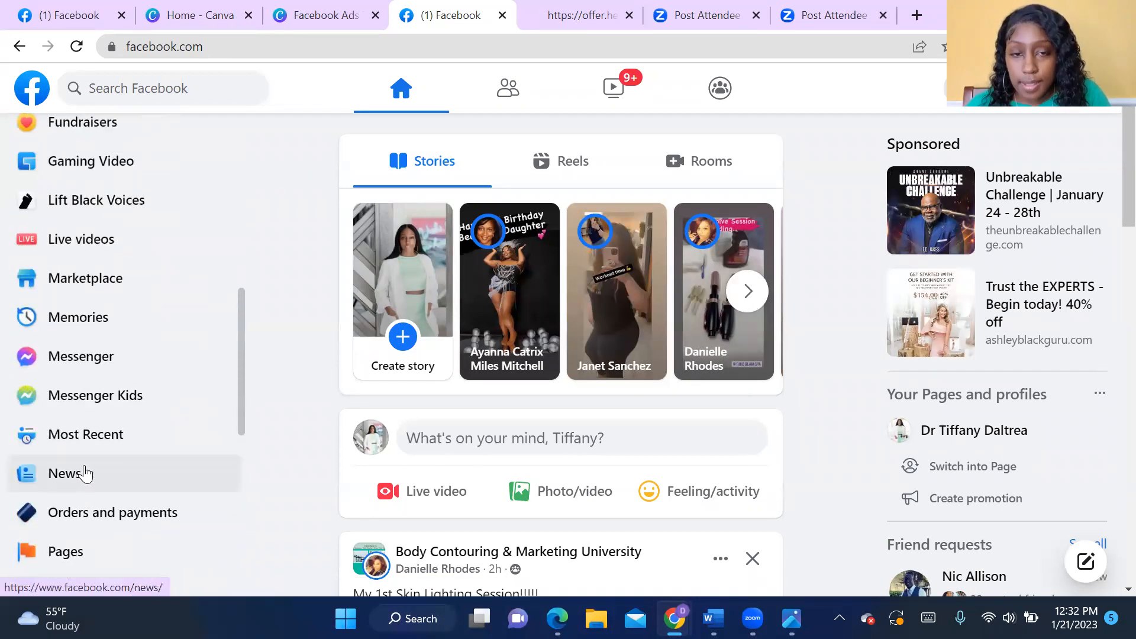
pyautogui.scroll(5, 86, 474)
pyautogui.scroll(4, 86, 474)
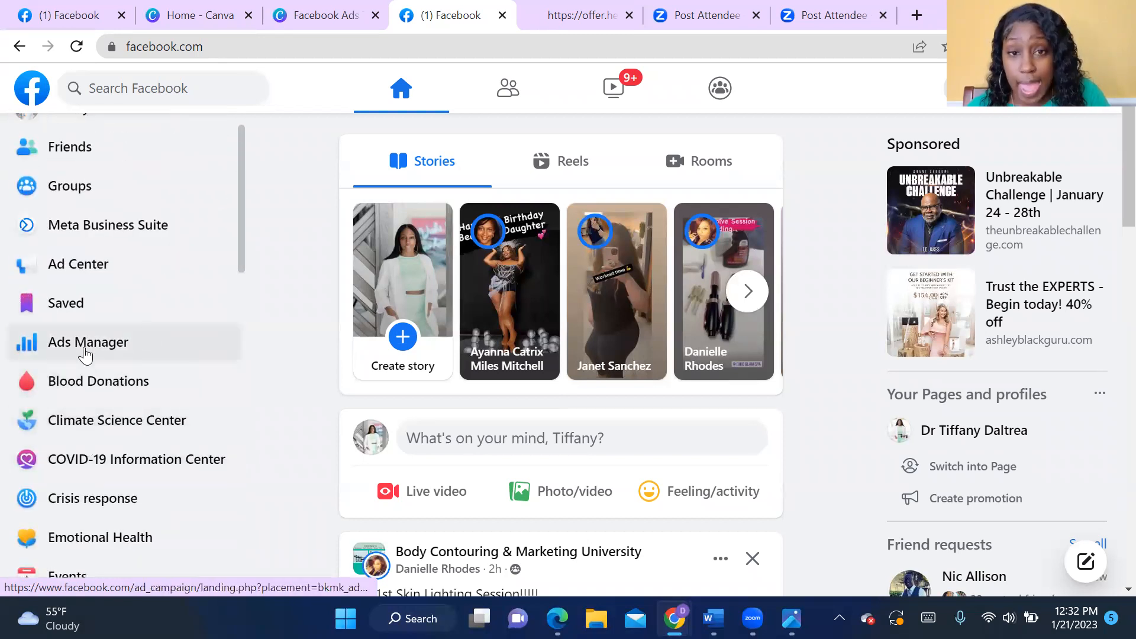
pyautogui.click(86, 353)
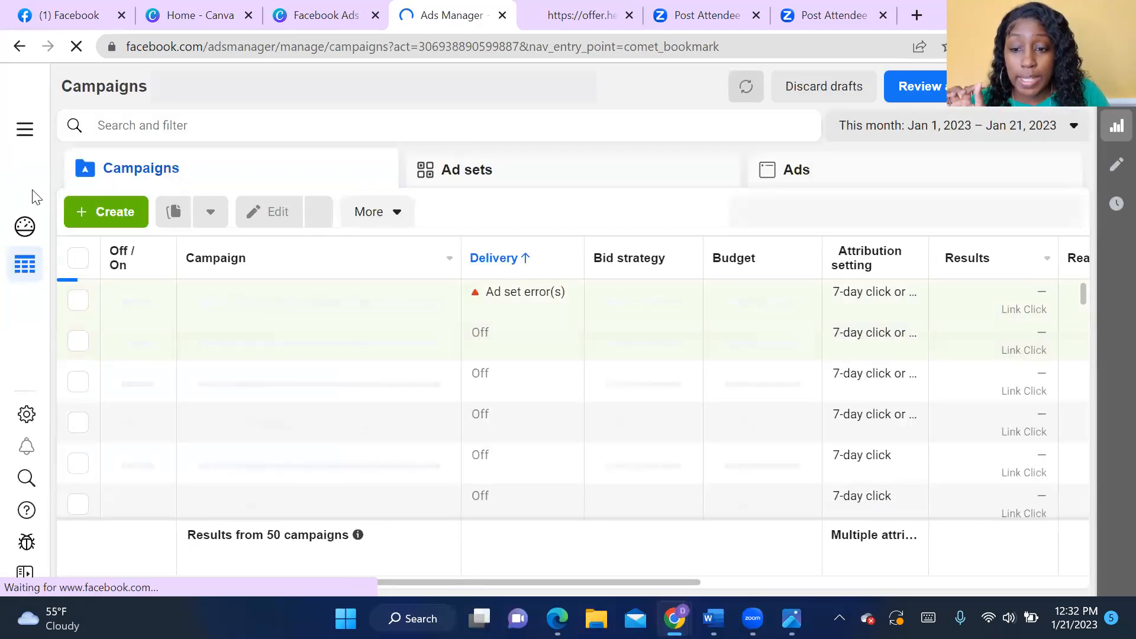
# - Examine the full list of Ads Manager tools, from the shortcuts to the analysis and selling sections
pyautogui.click(23, 137)
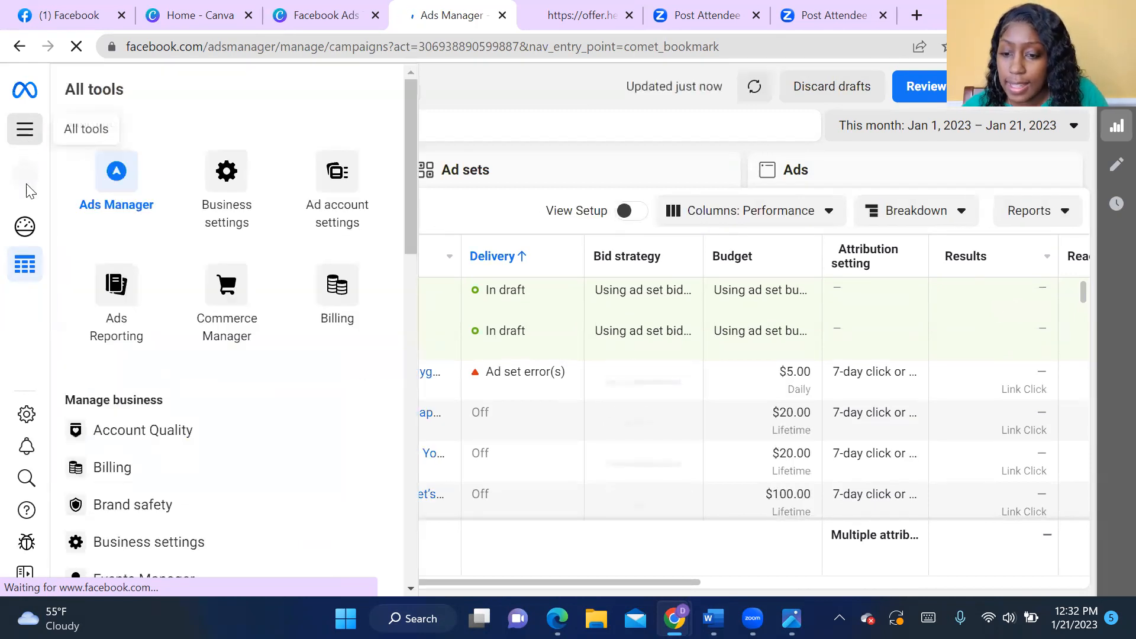
pyautogui.scroll(-2, 65, 342)
pyautogui.scroll(-3, 47, 520)
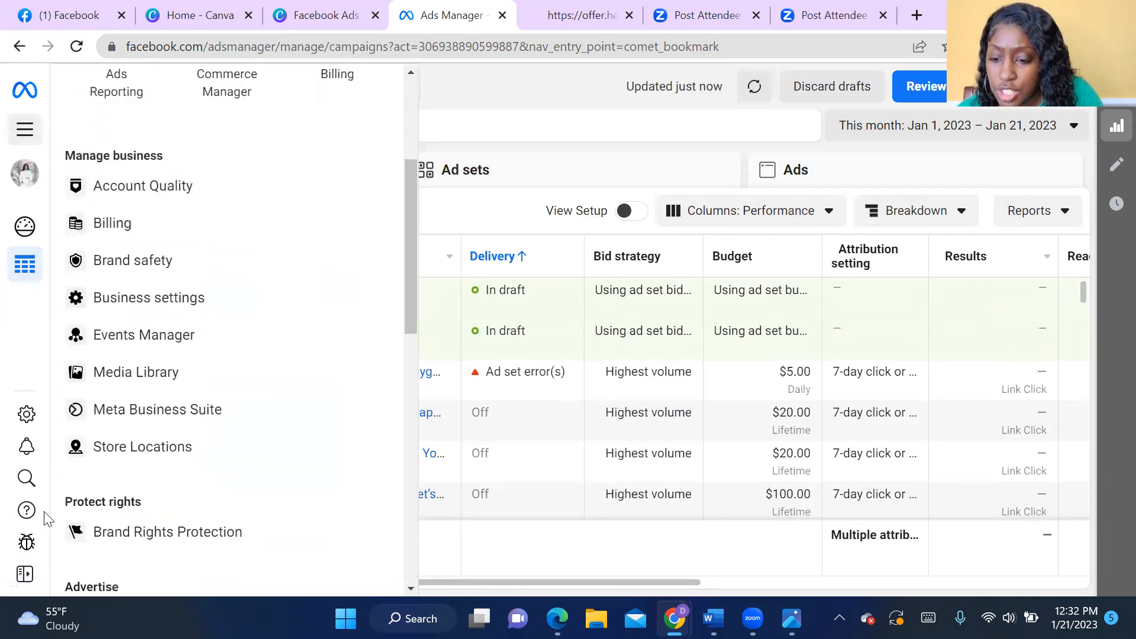
pyautogui.scroll(-3, 47, 519)
pyautogui.scroll(4, 160, 461)
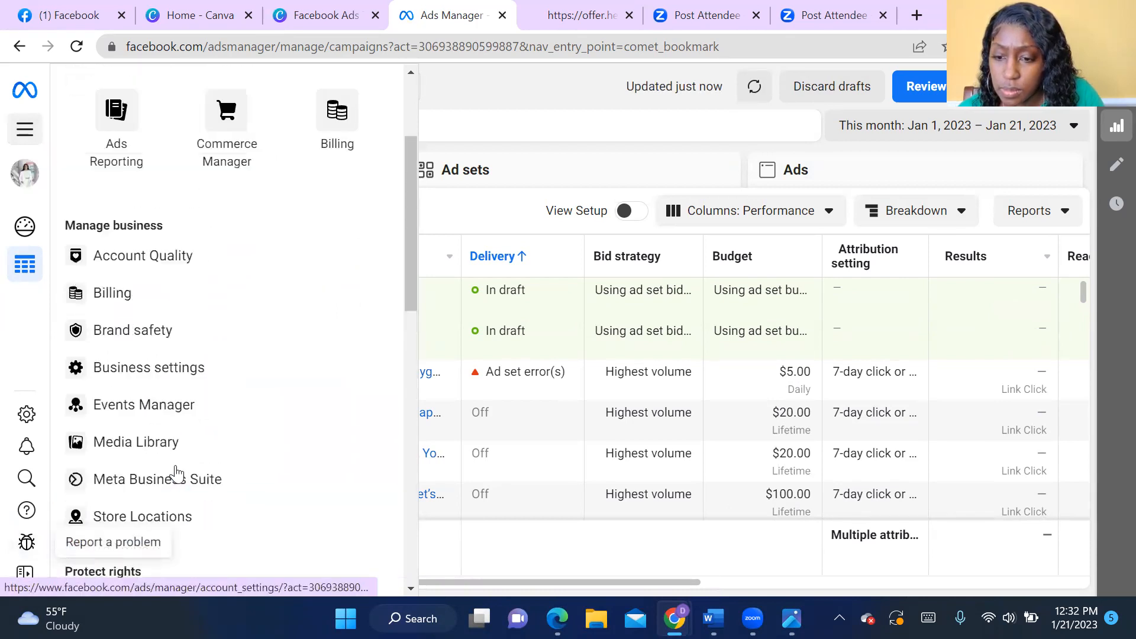
pyautogui.scroll(3, 174, 450)
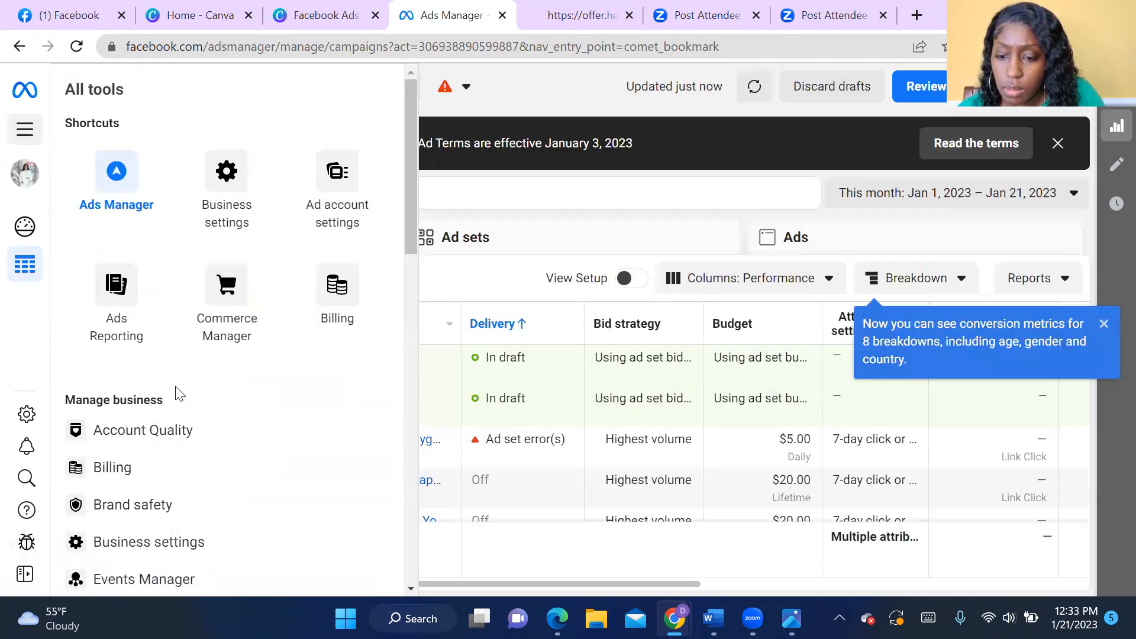
pyautogui.scroll(-10, 177, 414)
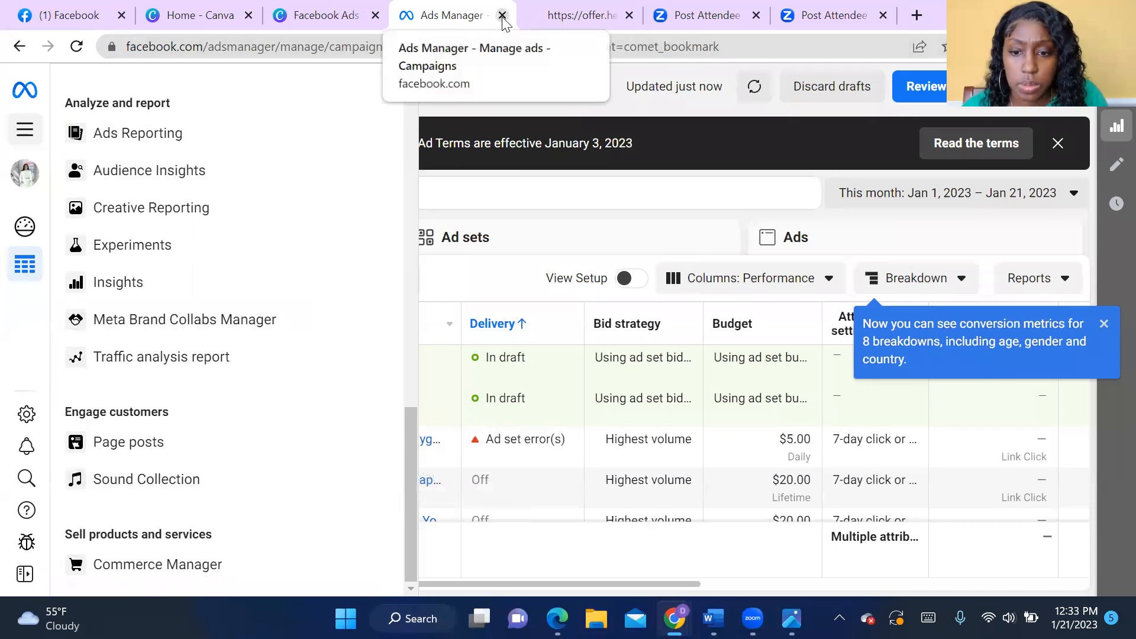
pyautogui.click(256, 47)
pyautogui.write('www.')
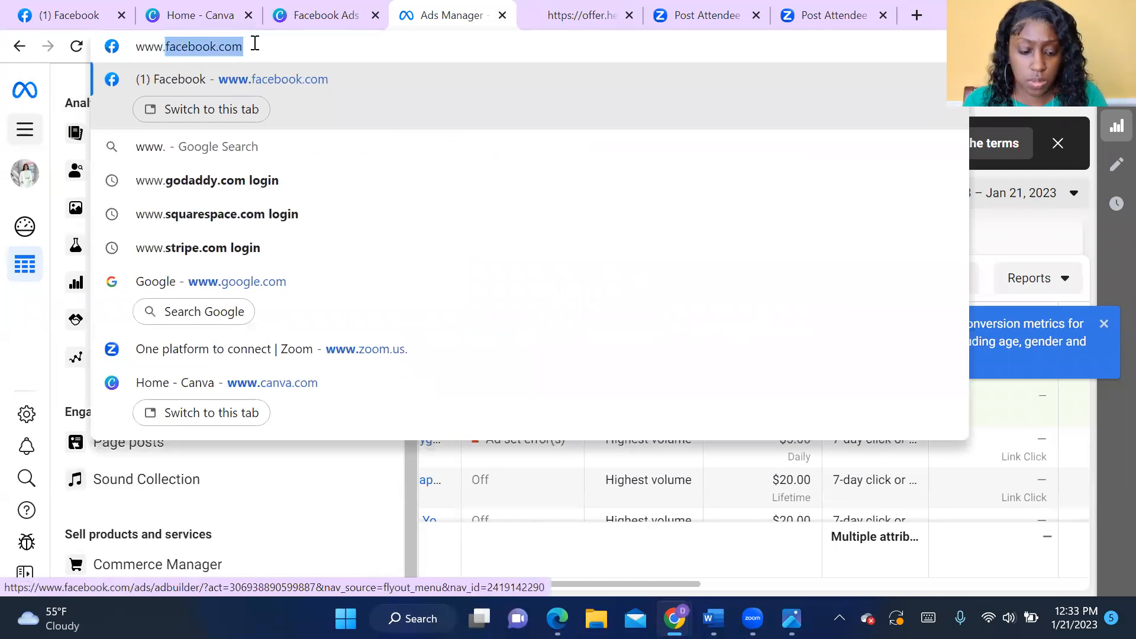
pyautogui.write('facebook.com')
pyautogui.press('Return')
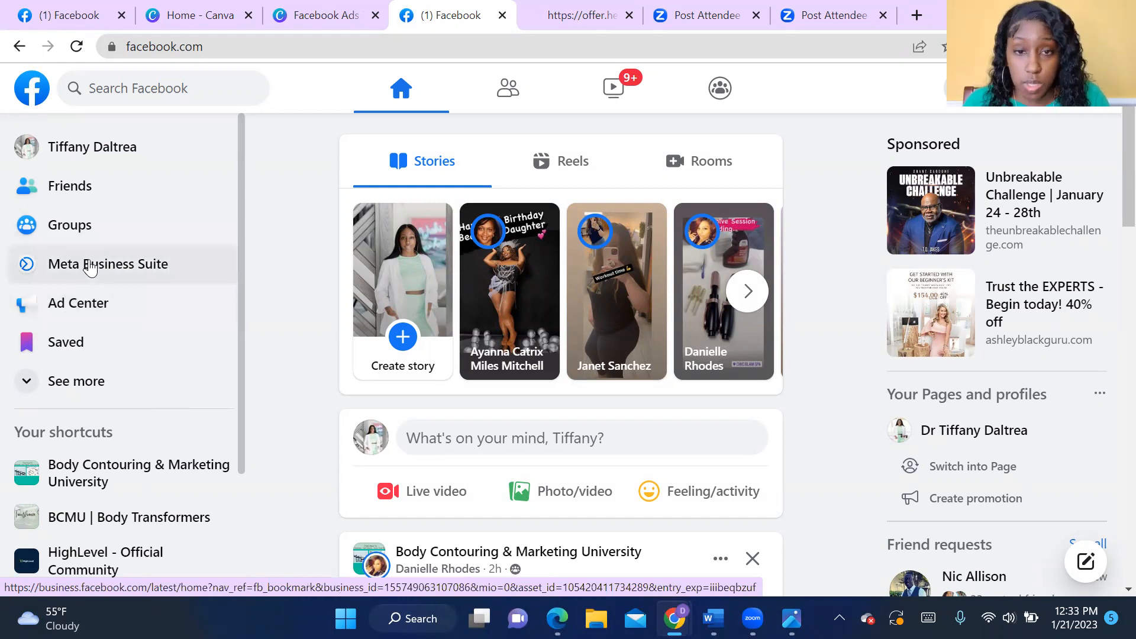
# - Expand the full list of Facebook shortcuts, look through it and open Ad Center
pyautogui.click(54, 388)
pyautogui.scroll(-6, 71, 417)
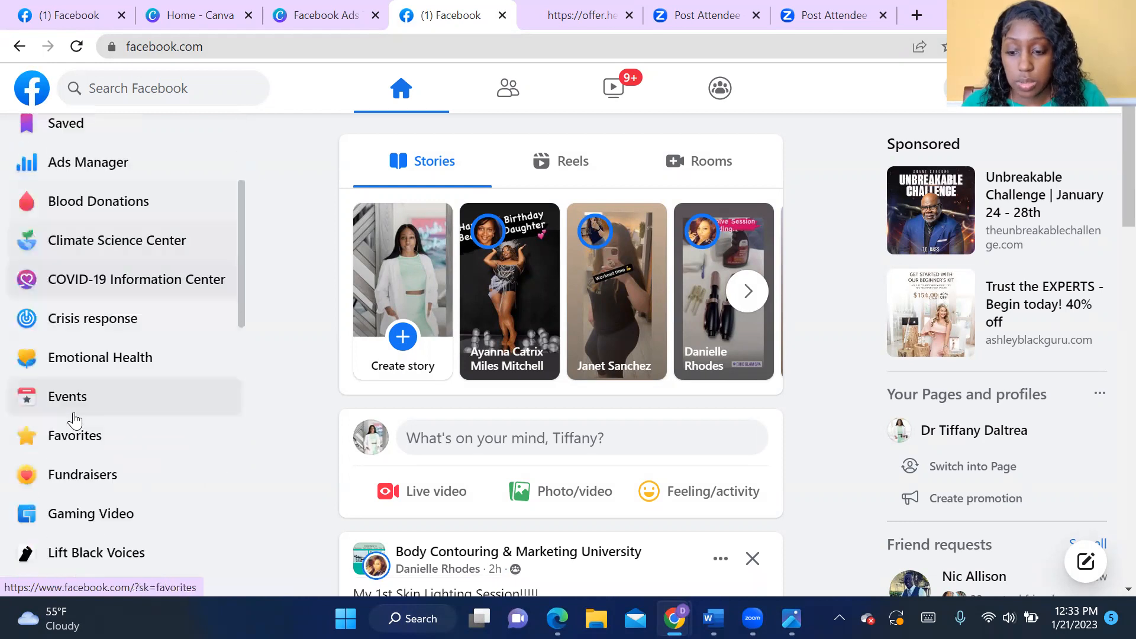
pyautogui.scroll(-10, 72, 438)
pyautogui.scroll(6, 76, 455)
pyautogui.scroll(10, 76, 456)
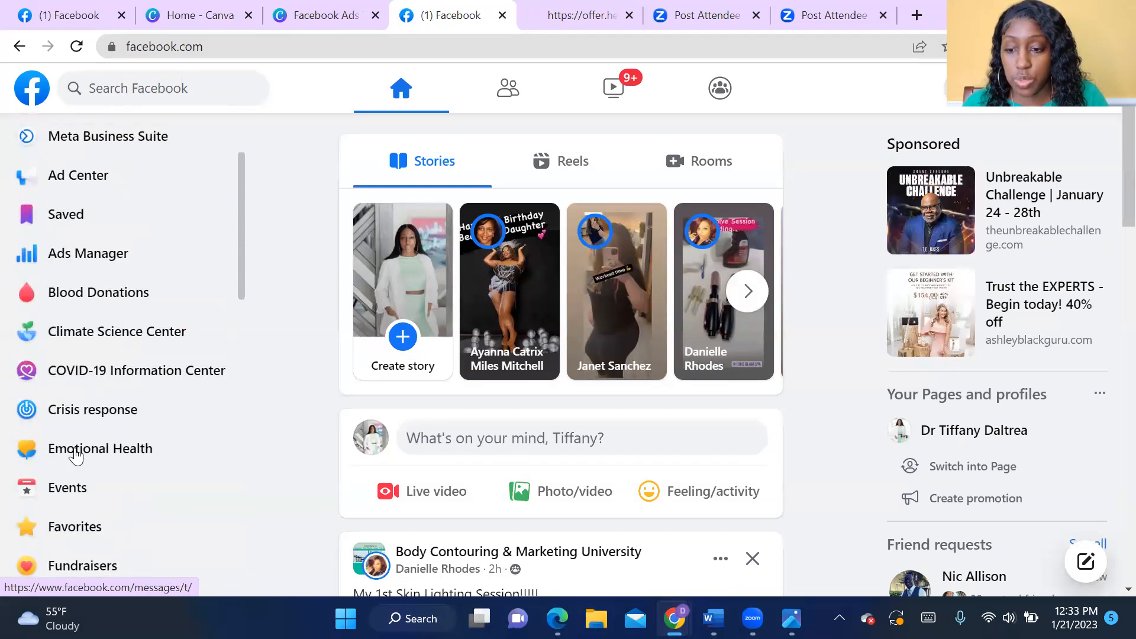
pyautogui.scroll(1, 76, 456)
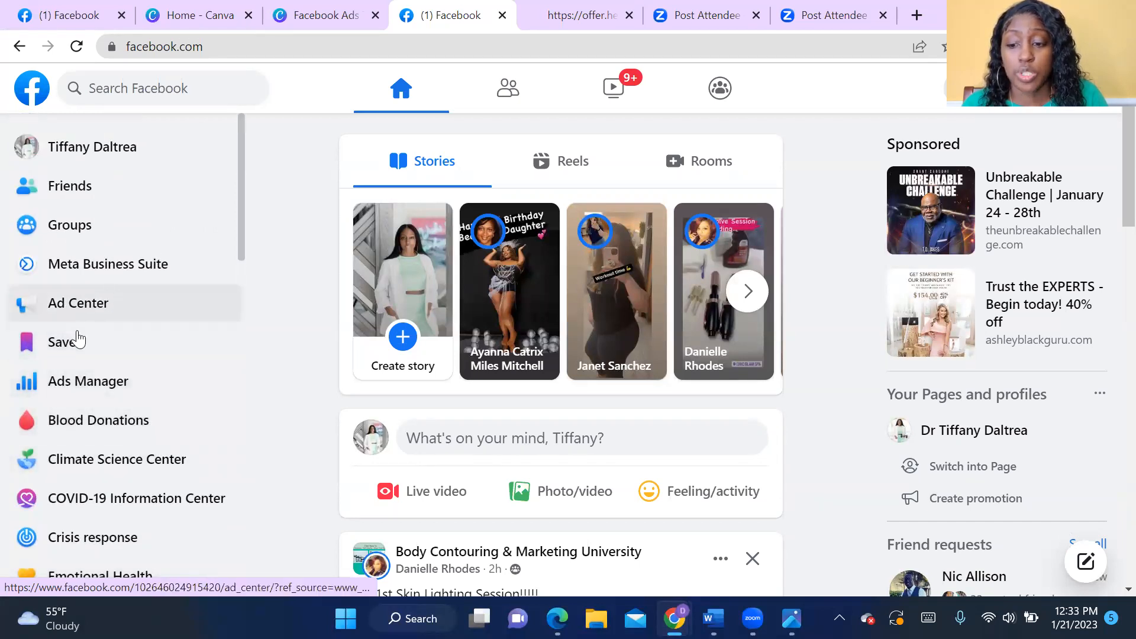
pyautogui.click(99, 312)
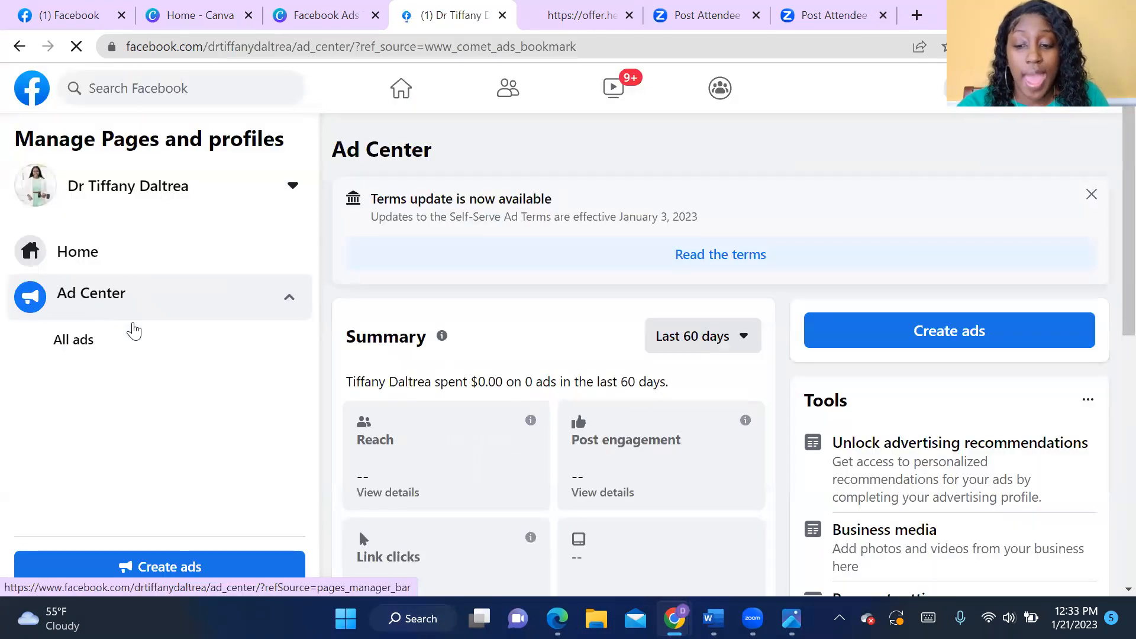
# - Look over the Ad Center summary and go to the business Page's home
pyautogui.scroll(-3, 165, 393)
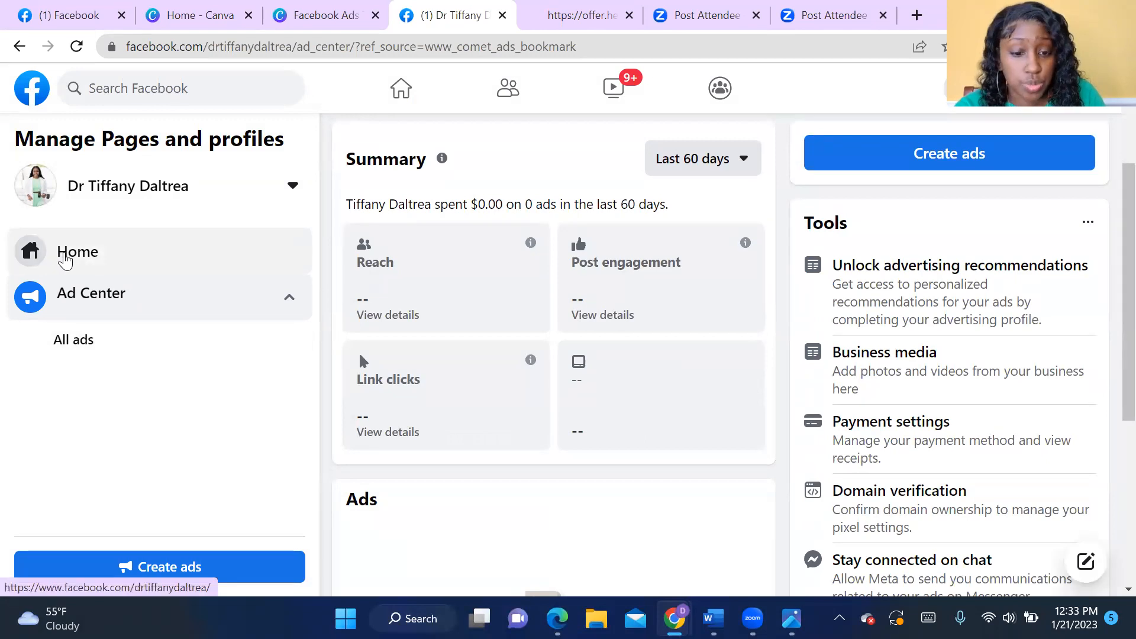
pyautogui.click(66, 261)
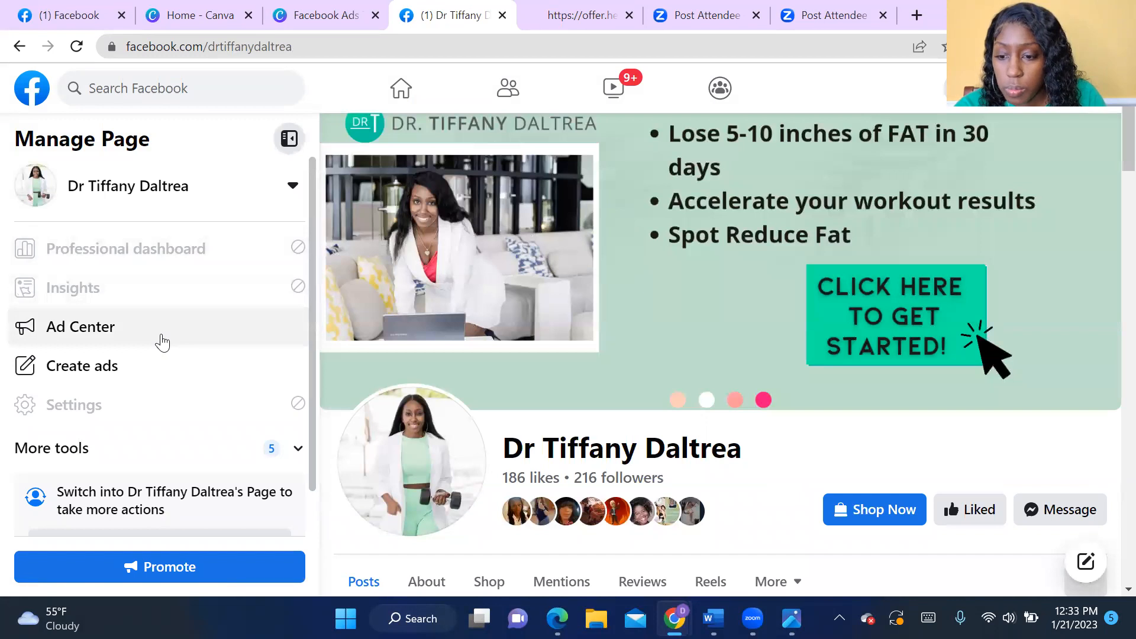
pyautogui.scroll(-1, 156, 338)
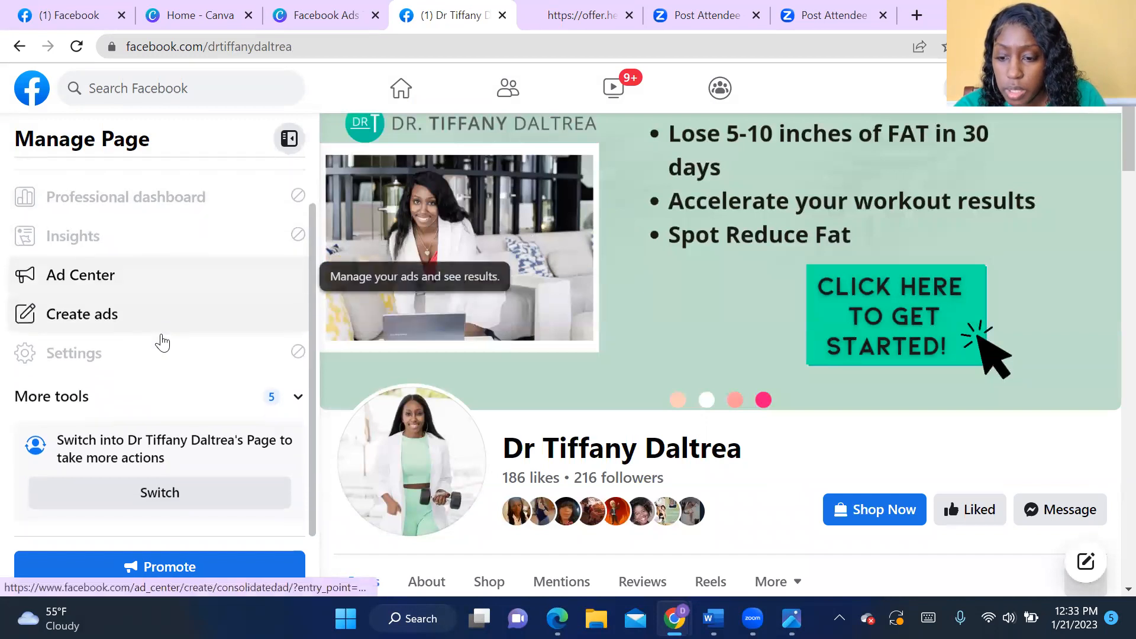
# - Open Meta Business Suite from the Page's additional tools and view the list of available business accounts without switching
pyautogui.click(297, 396)
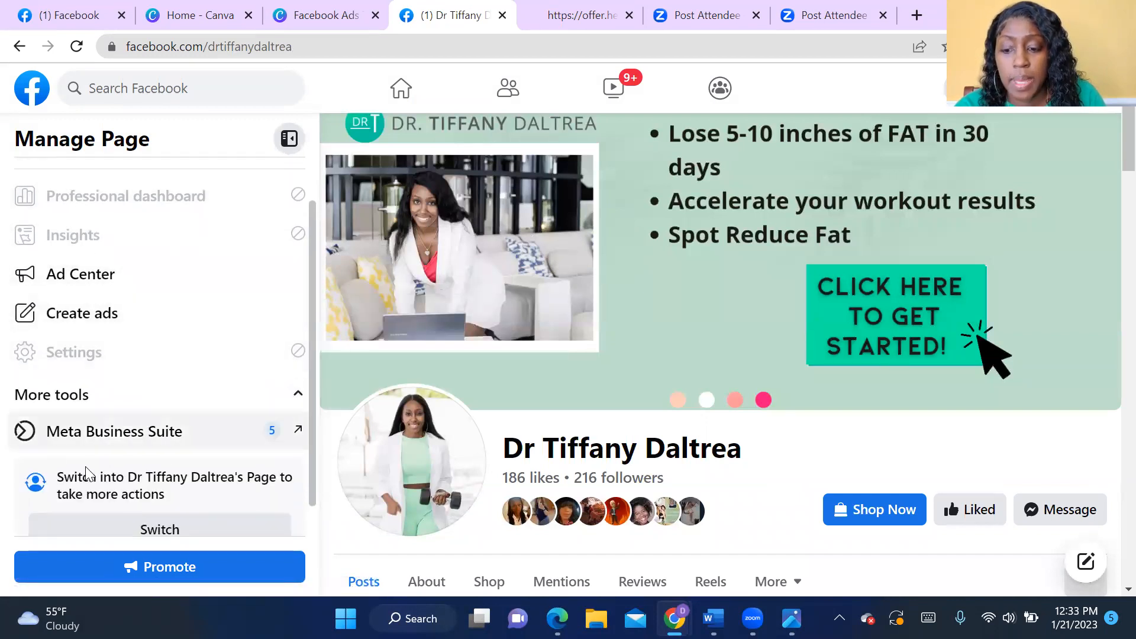
pyautogui.click(174, 434)
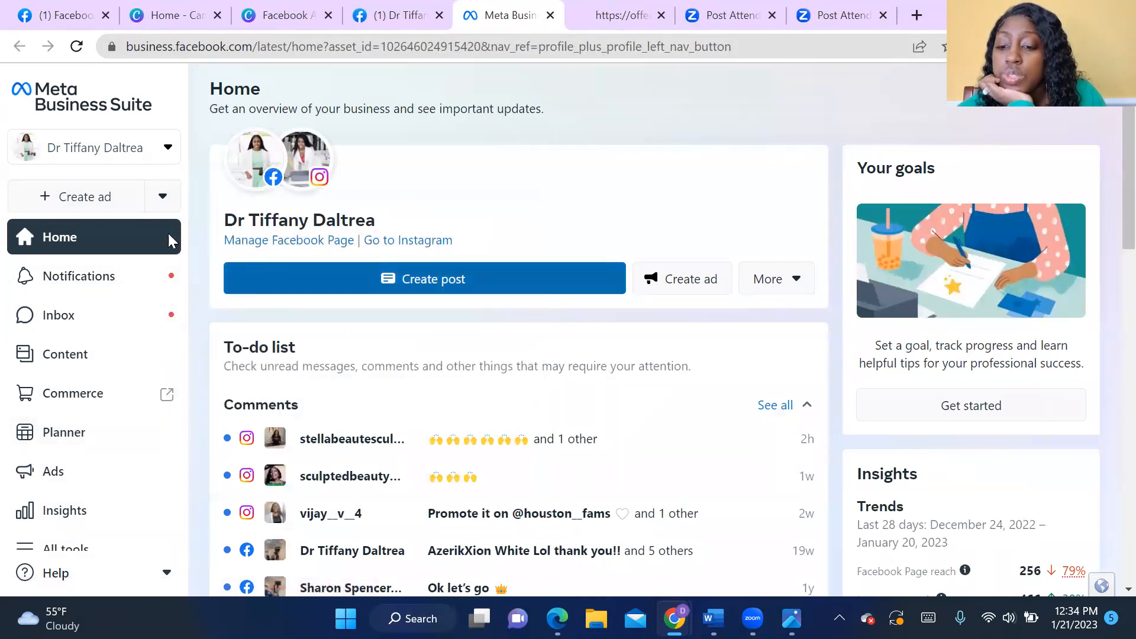
pyautogui.click(166, 149)
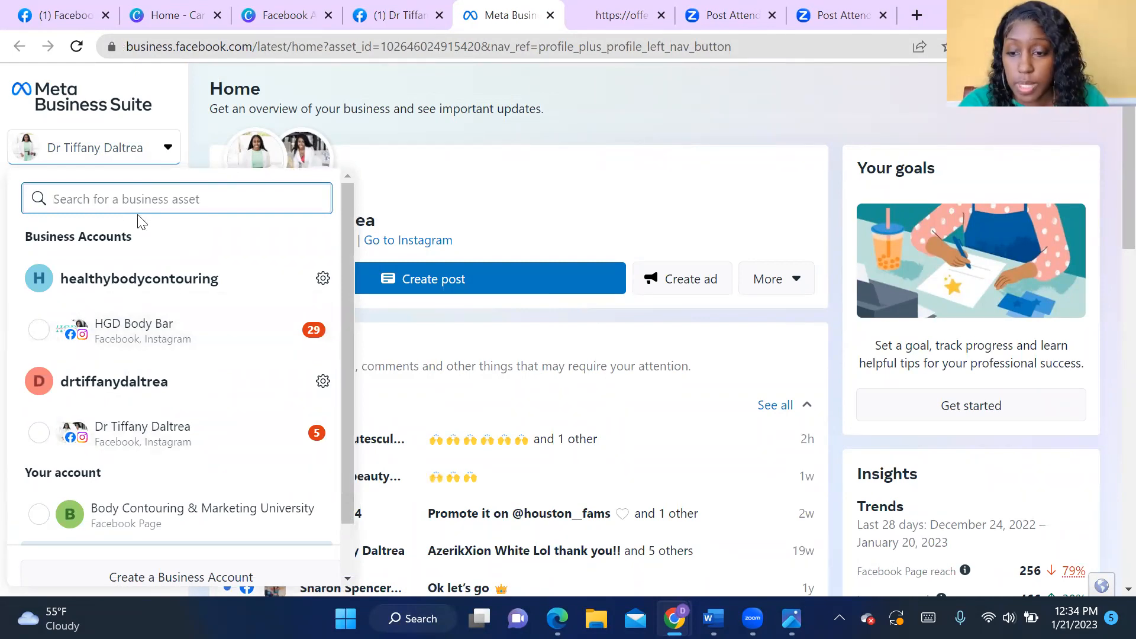
pyautogui.click(169, 113)
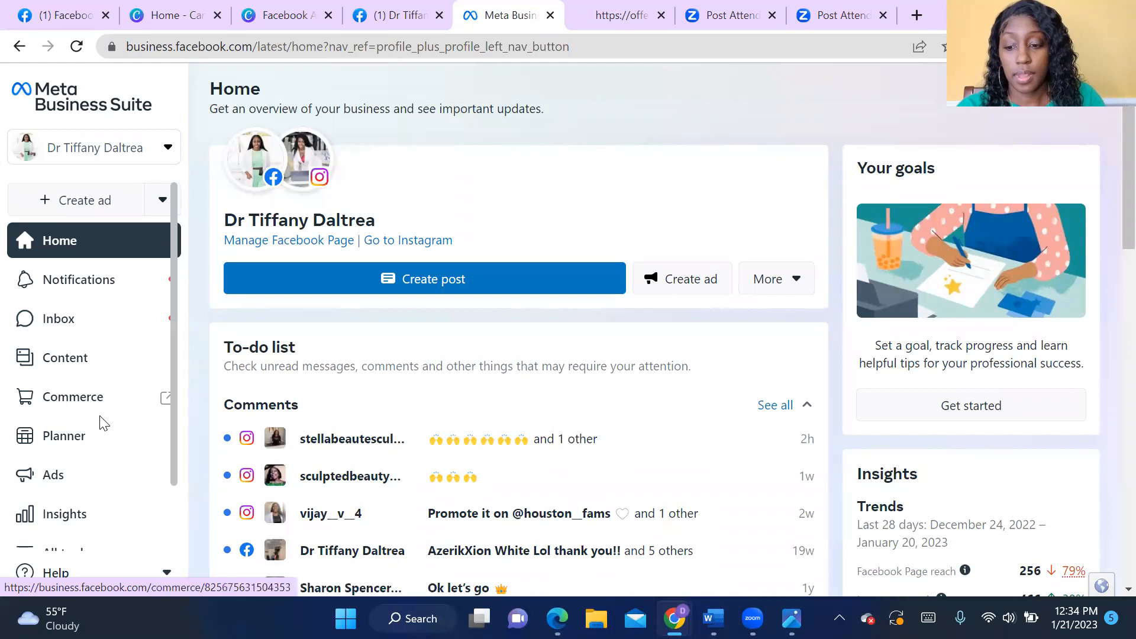
# - Open the Ads section of Meta Business Suite and start a new ad with the choice of goals
pyautogui.click(59, 478)
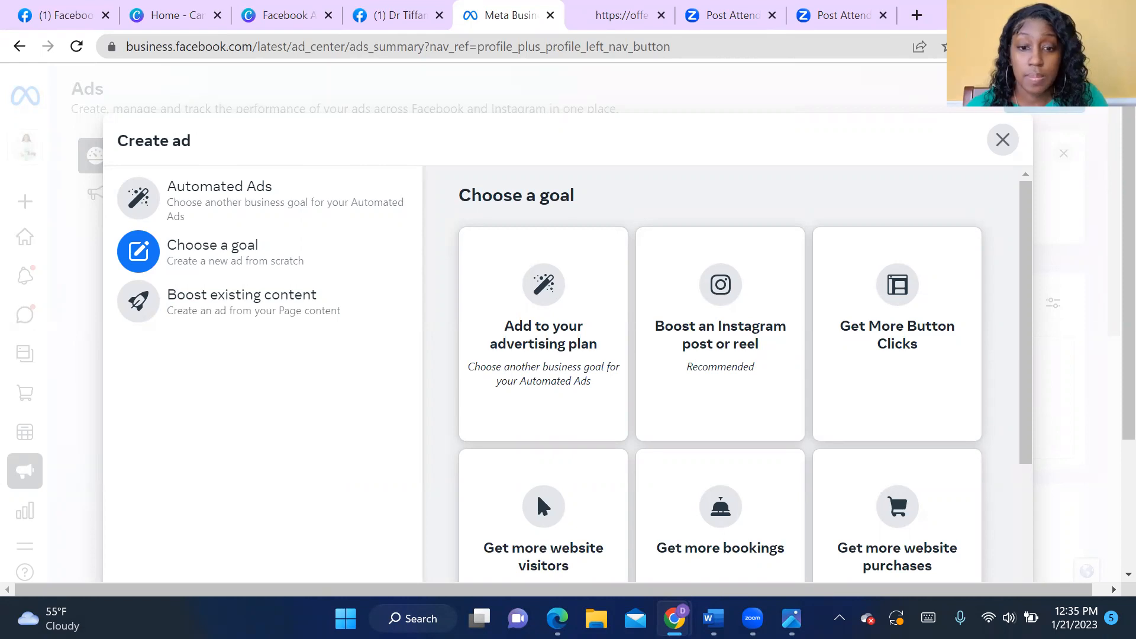
# - Look through the Fat & Inch Loss Journal landing page at offer.healthygoaldiggers.com, including its contents list and testimonials
pyautogui.click(615, 18)
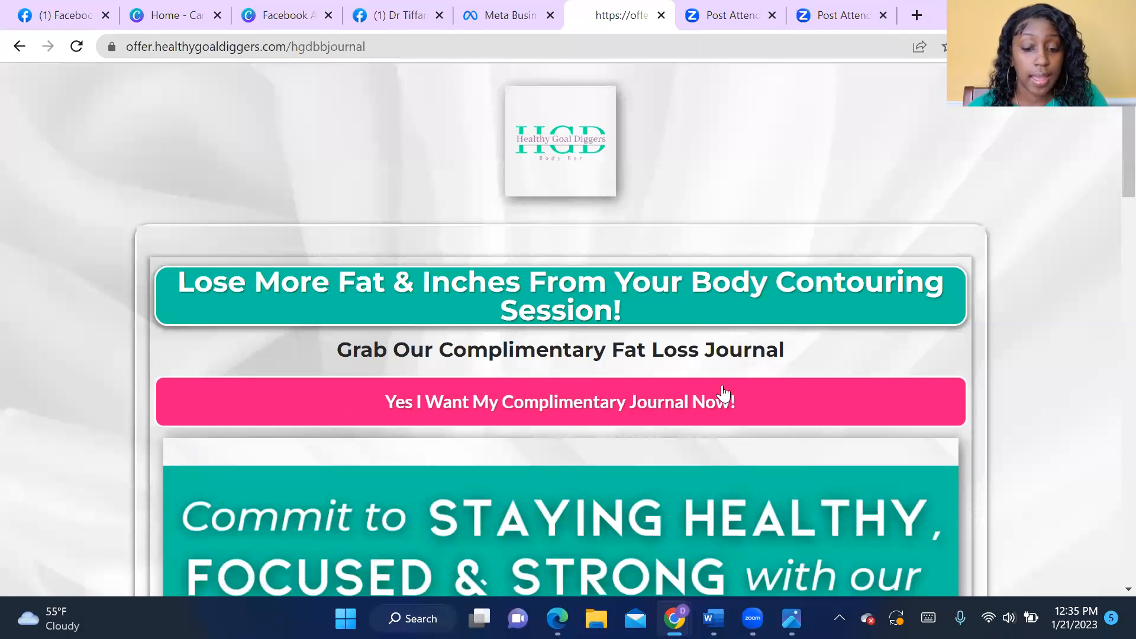
pyautogui.scroll(-10, 722, 386)
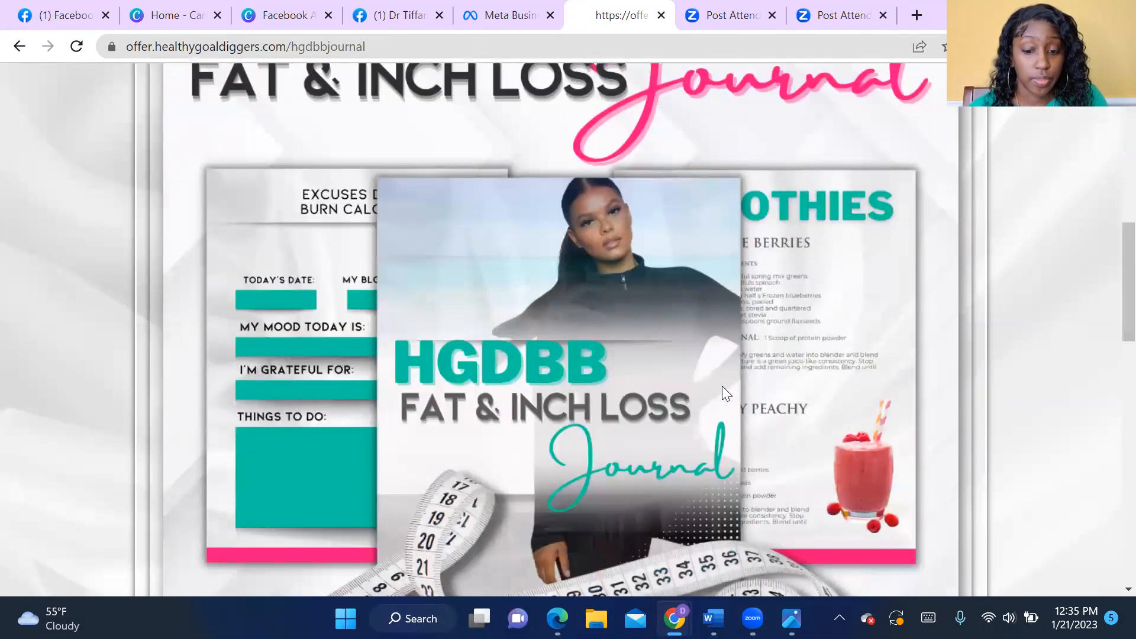
pyautogui.scroll(-15, 725, 387)
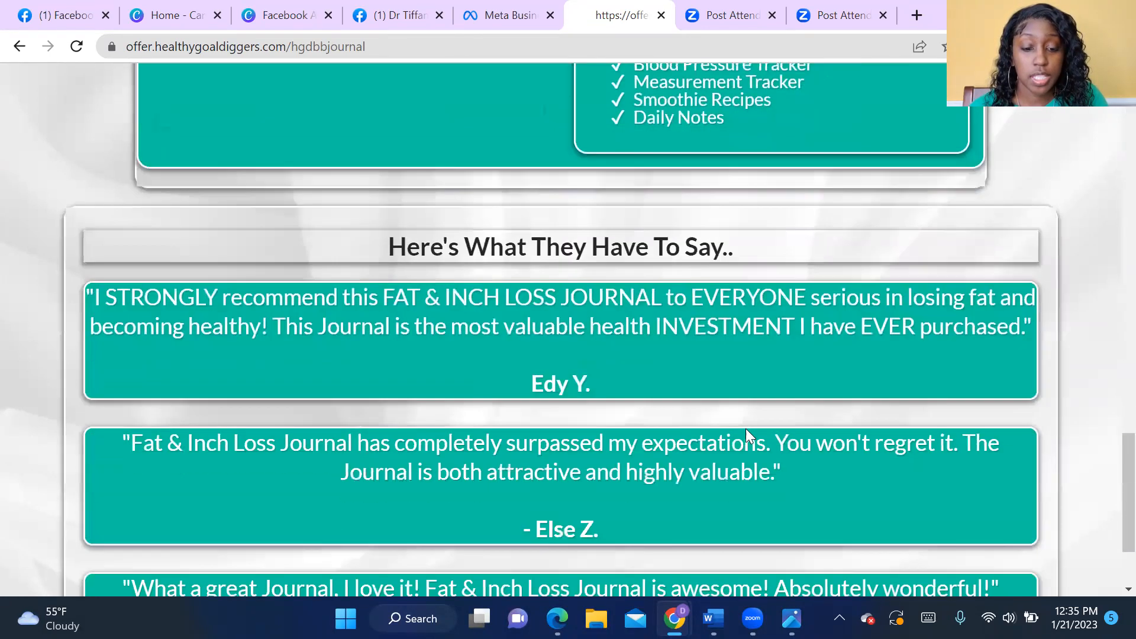
pyautogui.scroll(15, 847, 501)
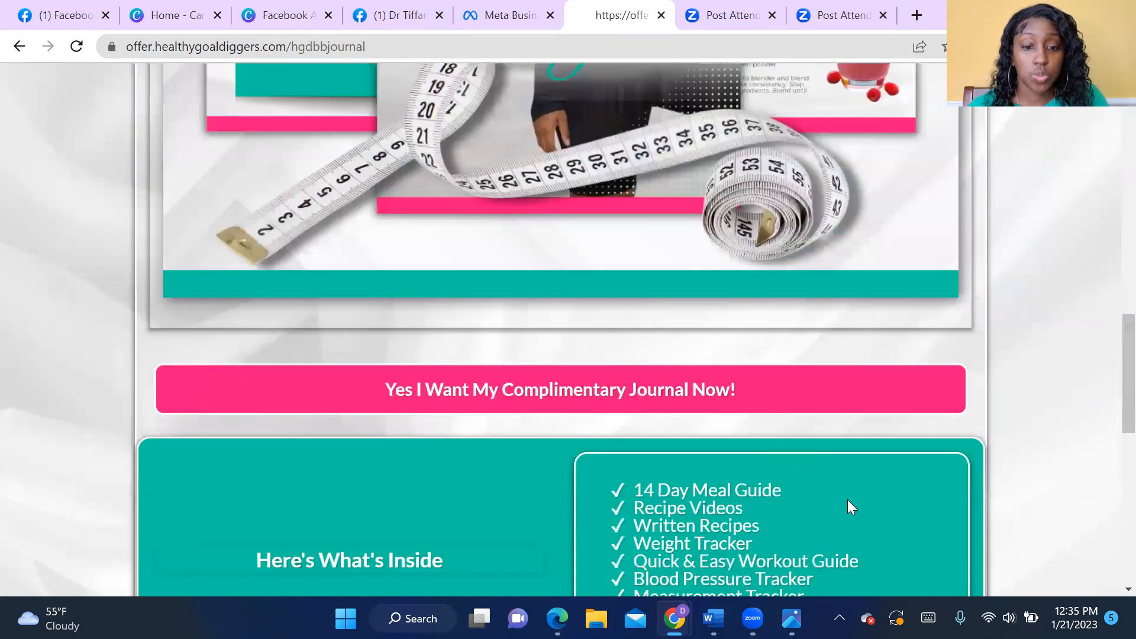
pyautogui.scroll(12, 847, 500)
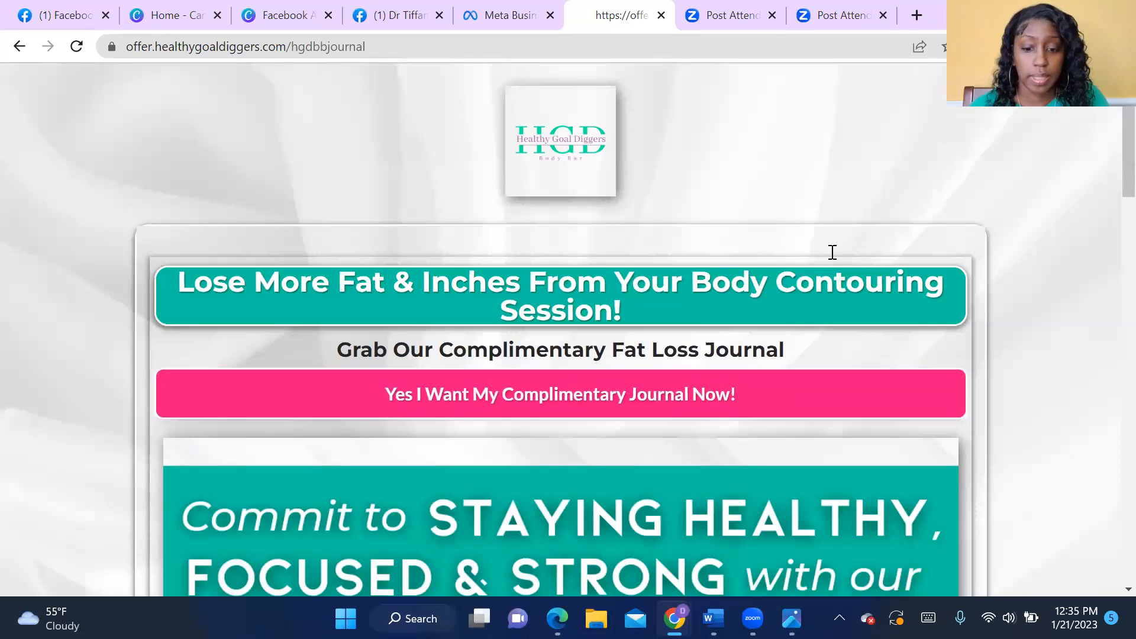
# - Open the complimentary journal's claim form and fill in the first name and last name
pyautogui.click(714, 397)
pyautogui.click(459, 275)
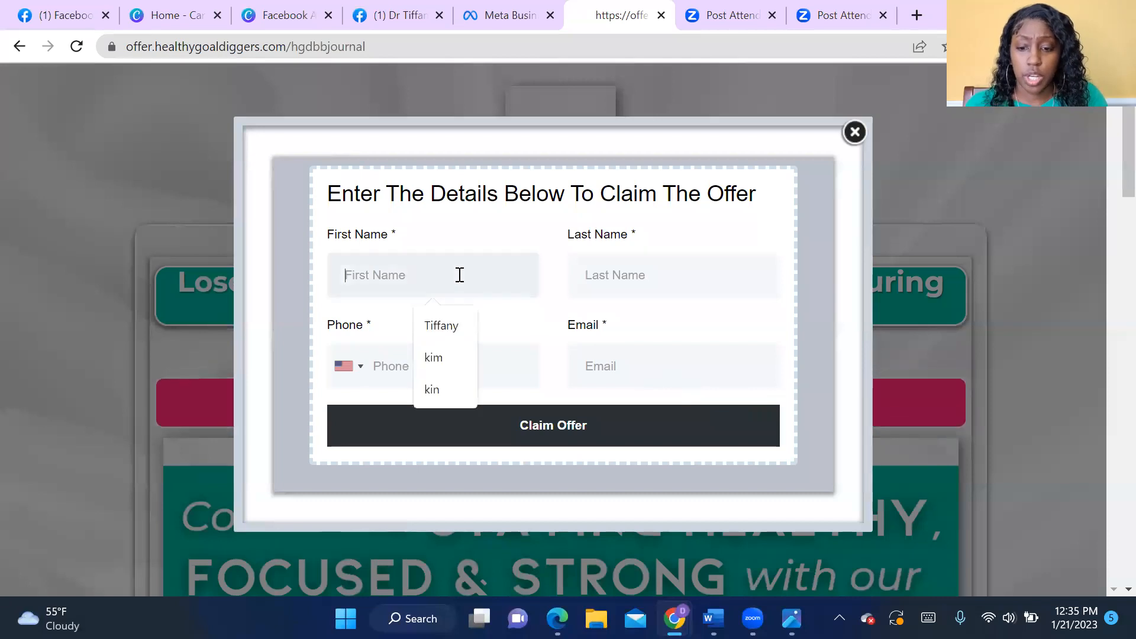
pyautogui.click(437, 324)
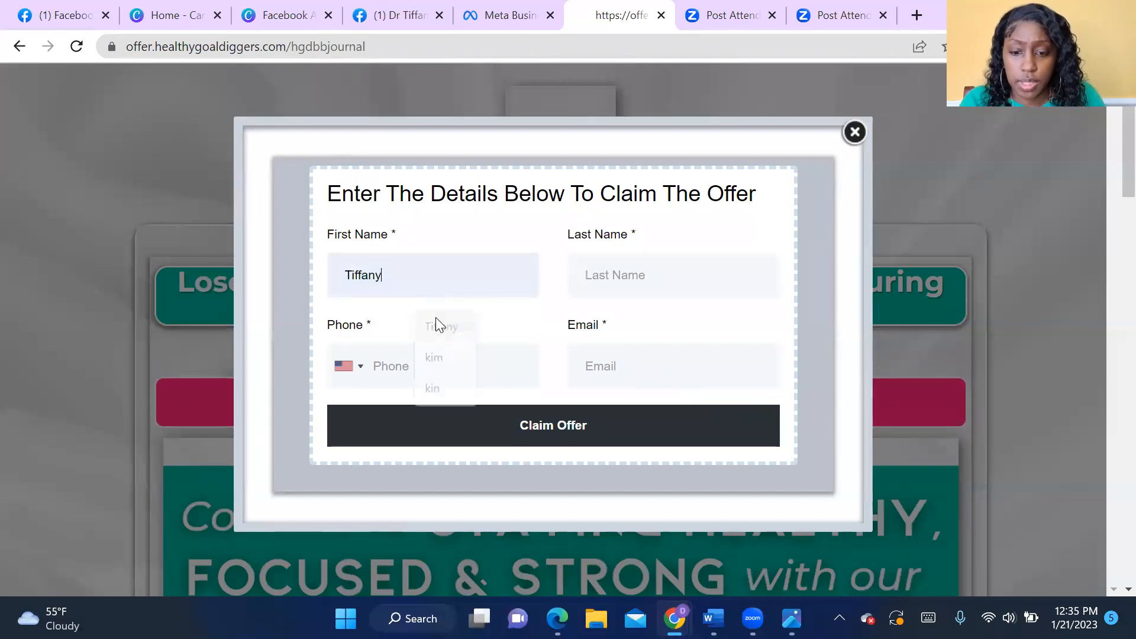
pyautogui.click(606, 277)
pyautogui.write('sm')
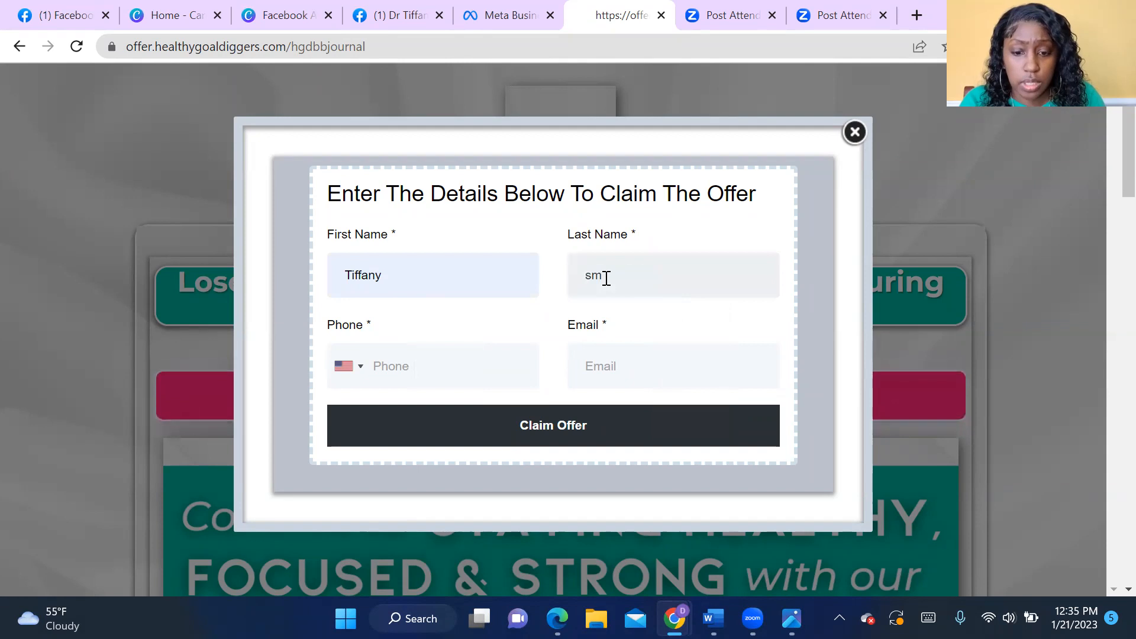
pyautogui.press('BackSpace')
pyautogui.press('BackSpace')
pyautogui.write('Test')
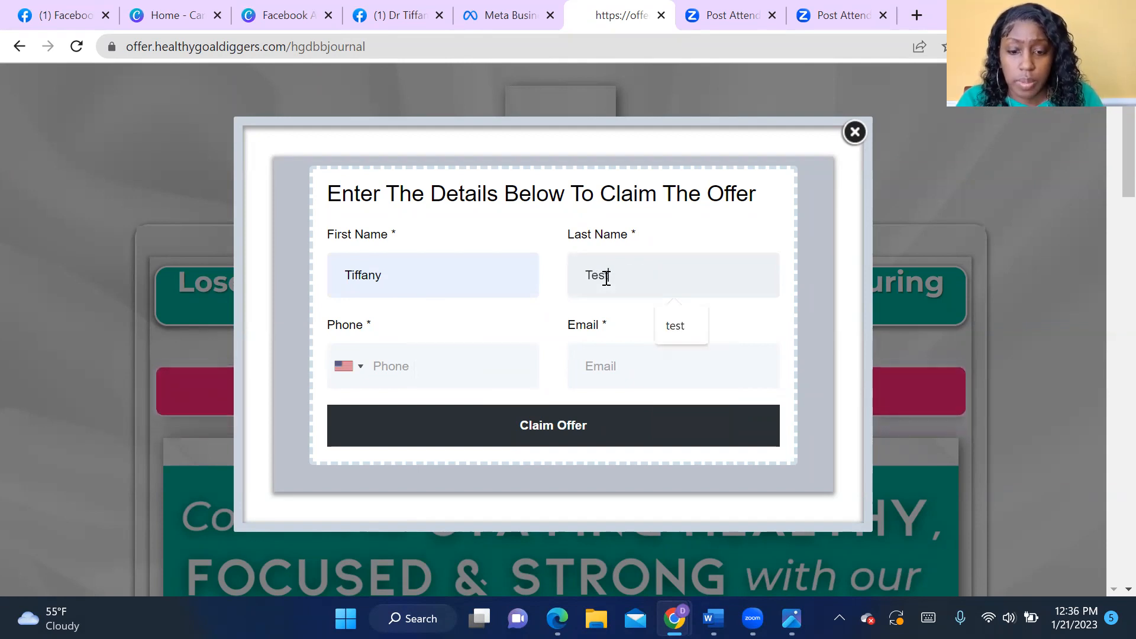
# - Fill in the phone number and e-mail address on the claim form and submit it to claim the offer
pyautogui.click(452, 374)
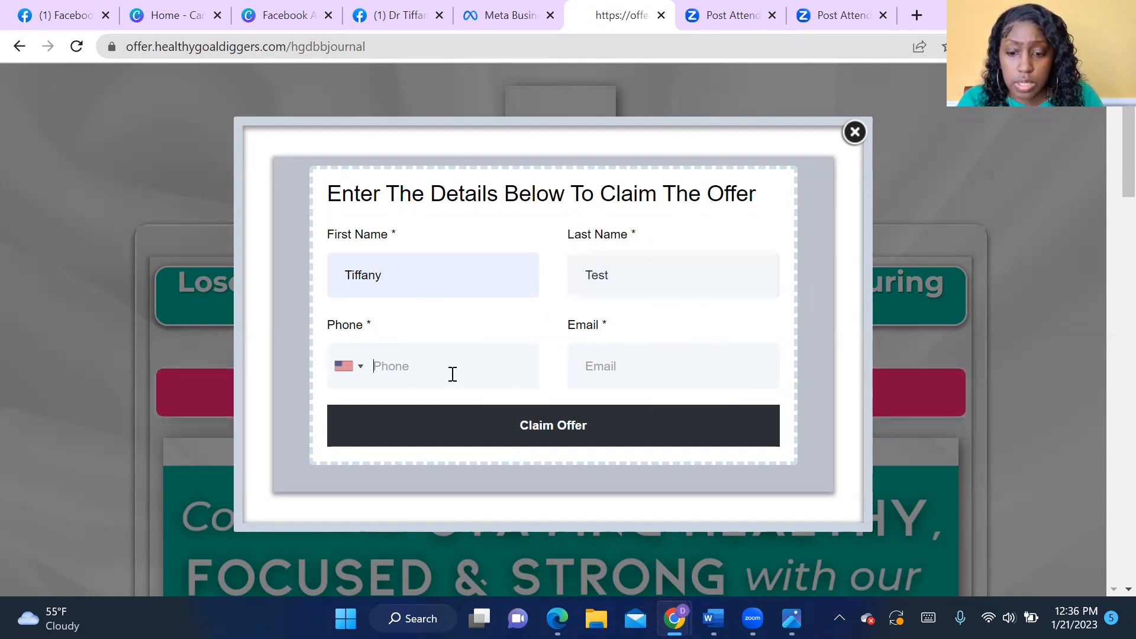
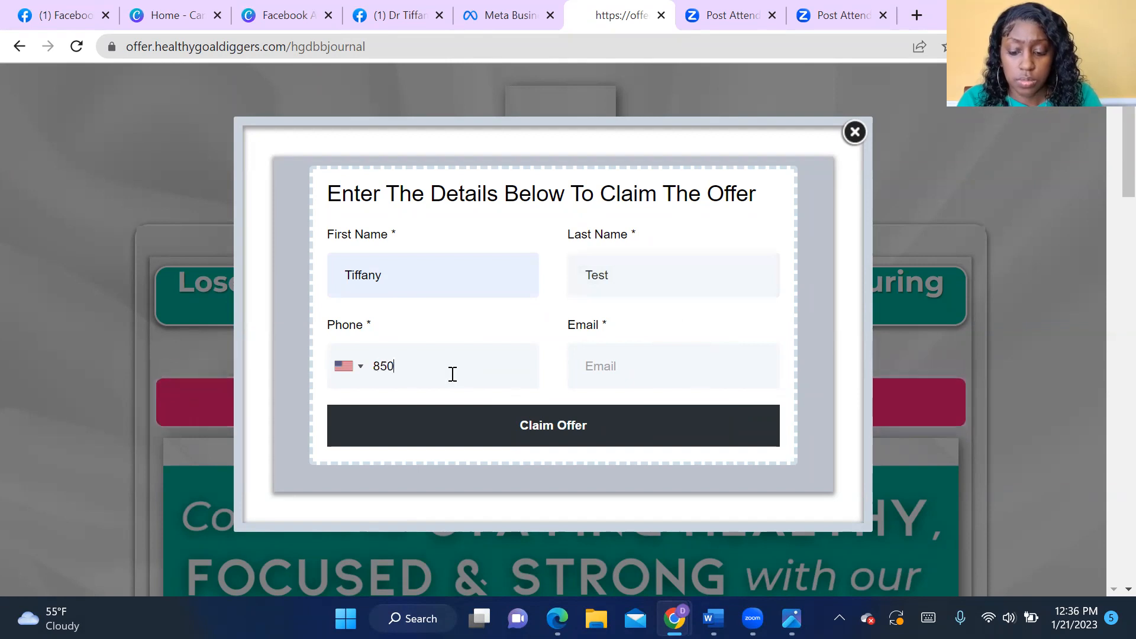
pyautogui.press('Tab')
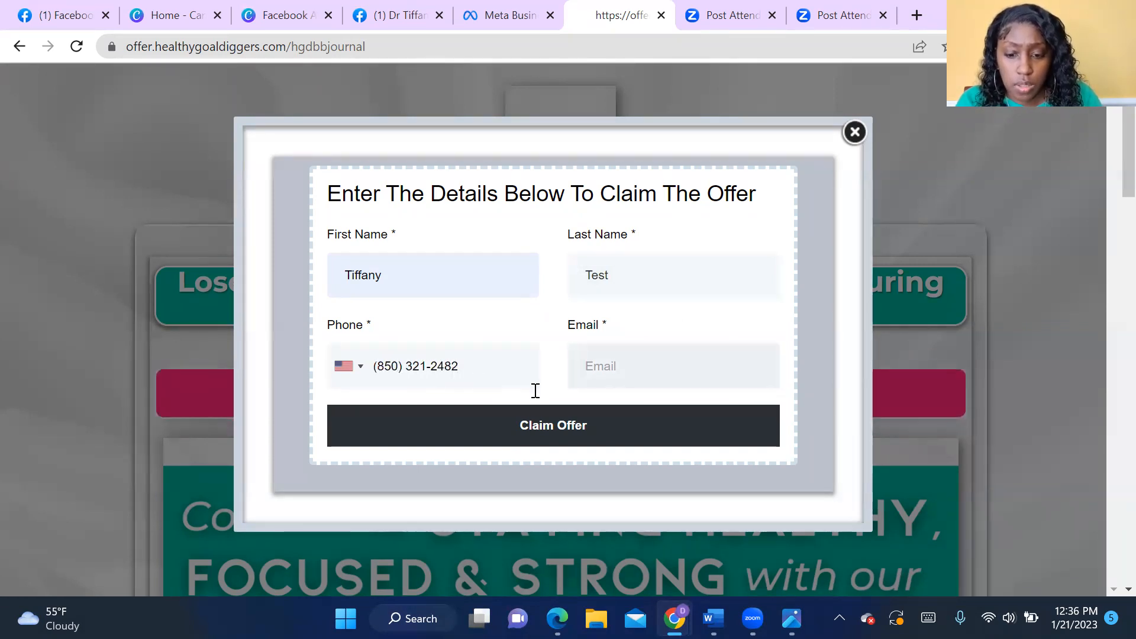
pyautogui.write('p')
pyautogui.press('Down')
pyautogui.press('Return')
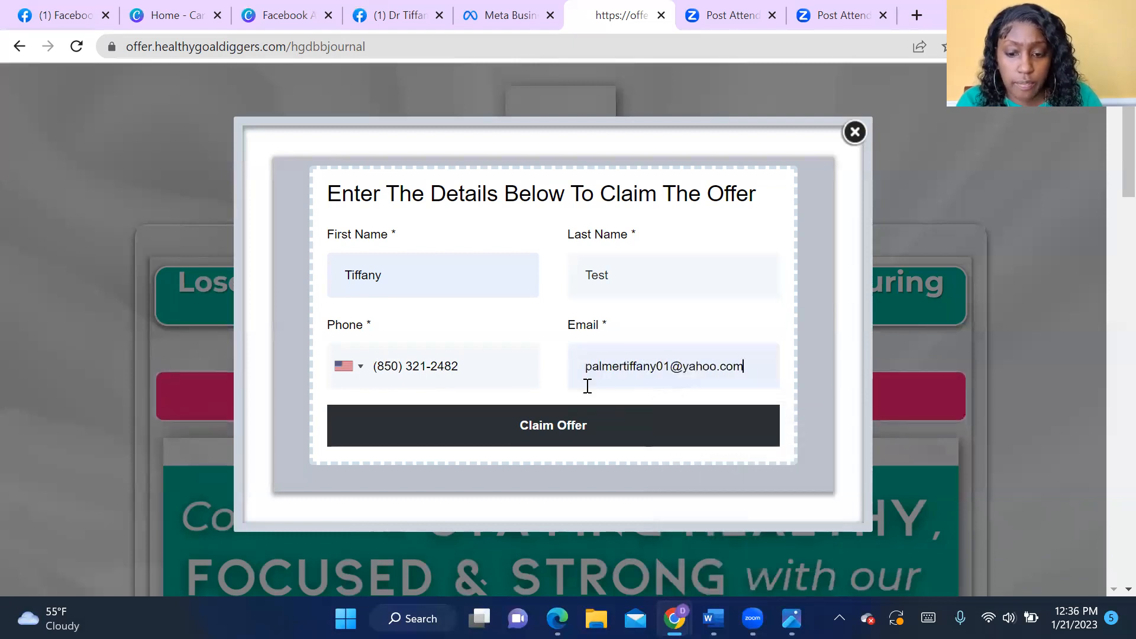
pyautogui.click(555, 430)
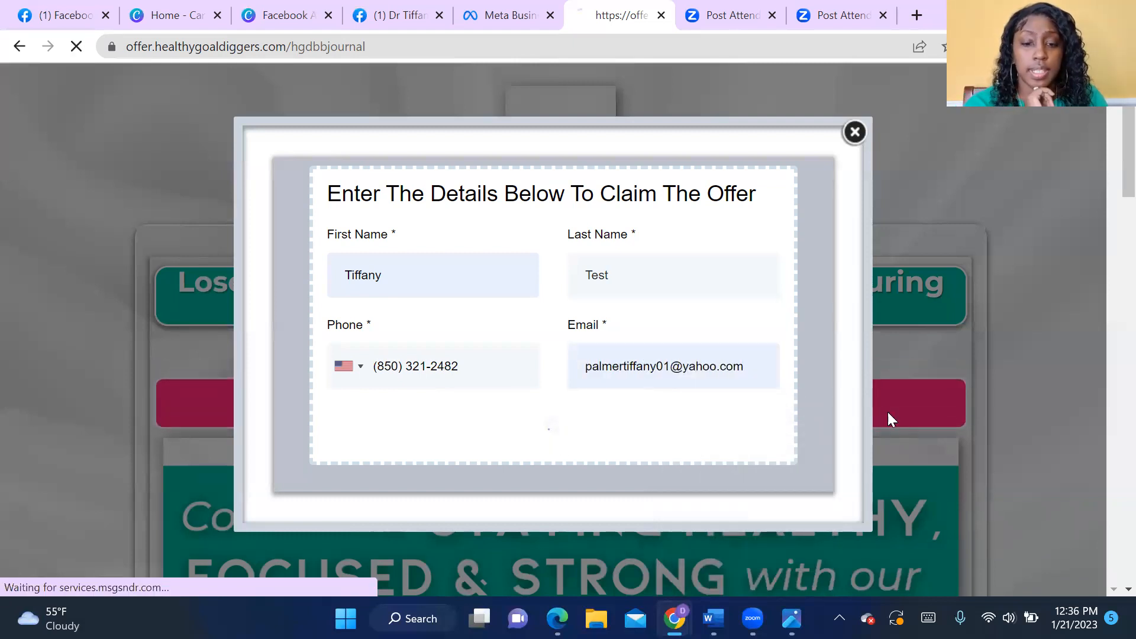
# - Look through the offer's thank-you page with its client transformations and one-time offer, and open the $100 gift certificate
pyautogui.click(509, 16)
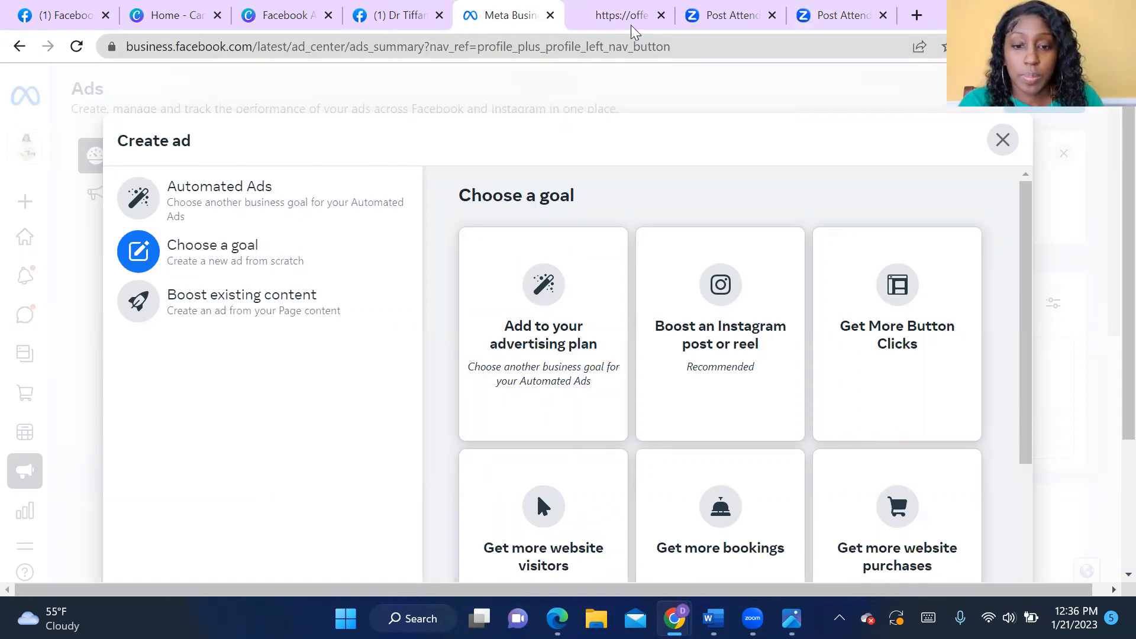
pyautogui.click(610, 15)
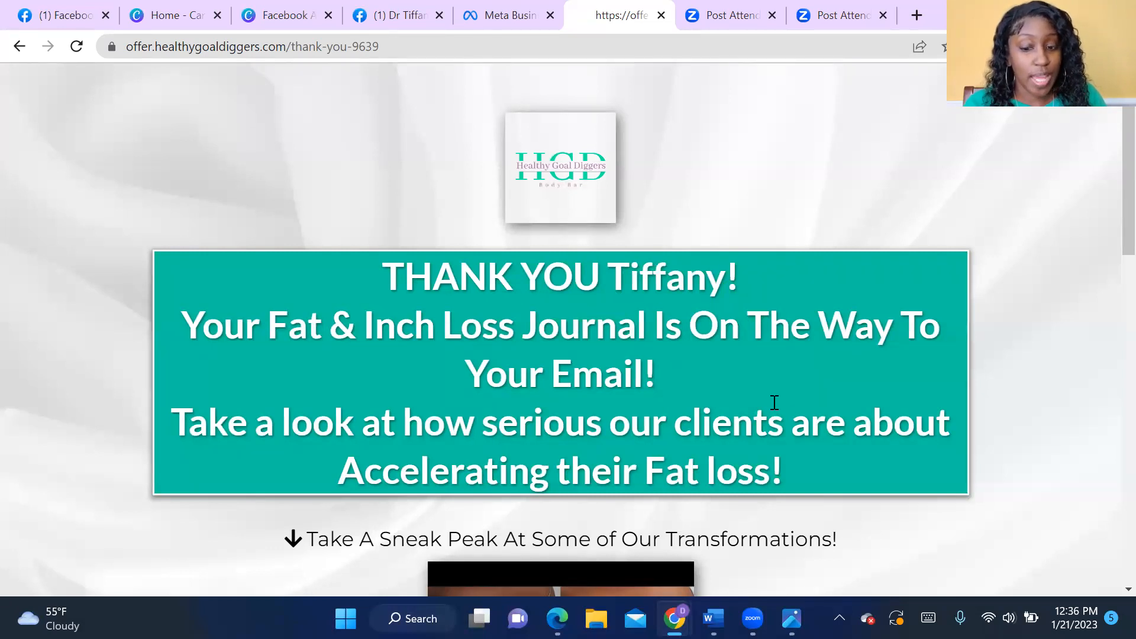
pyautogui.scroll(-3, 684, 425)
pyautogui.scroll(-2, 682, 429)
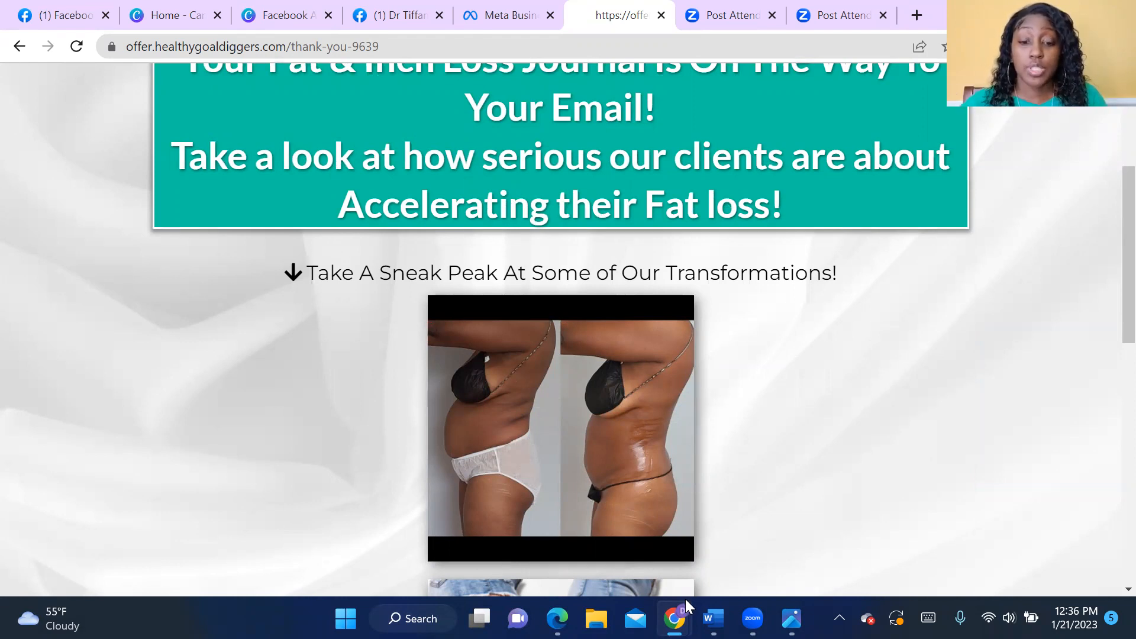
pyautogui.scroll(-6, 769, 480)
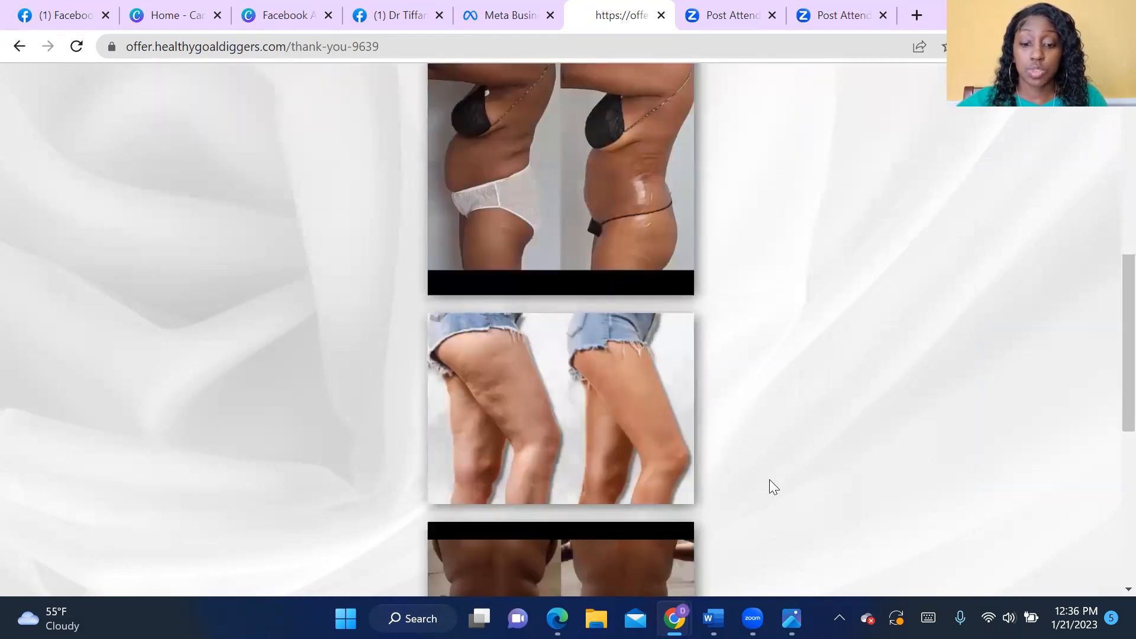
pyautogui.scroll(-2, 769, 480)
pyautogui.scroll(9, 769, 482)
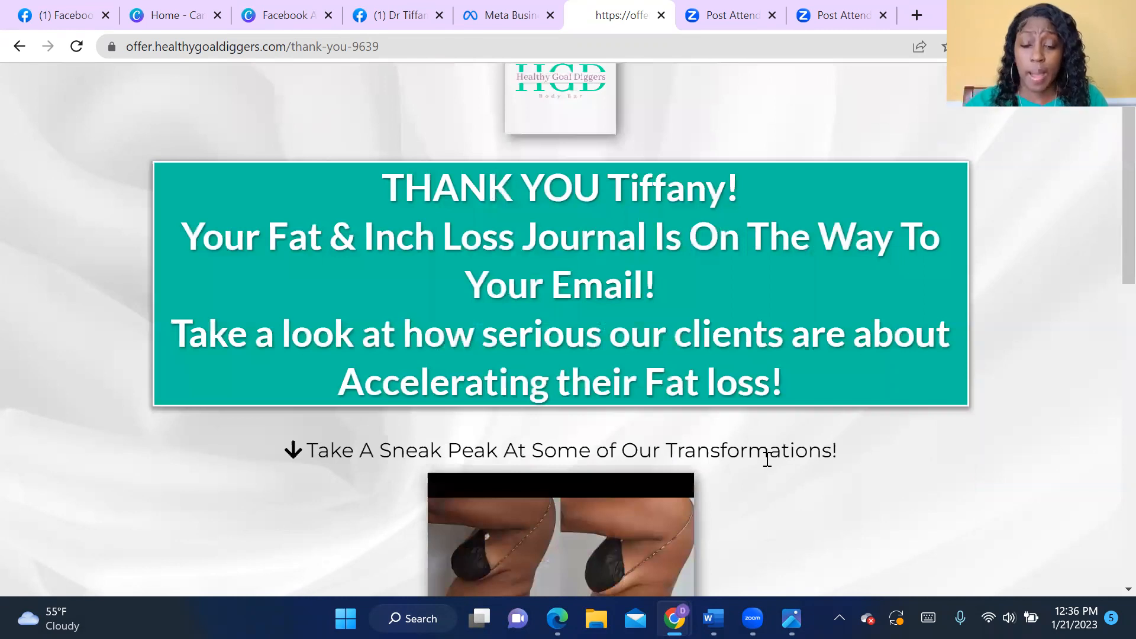
pyautogui.scroll(-10, 767, 459)
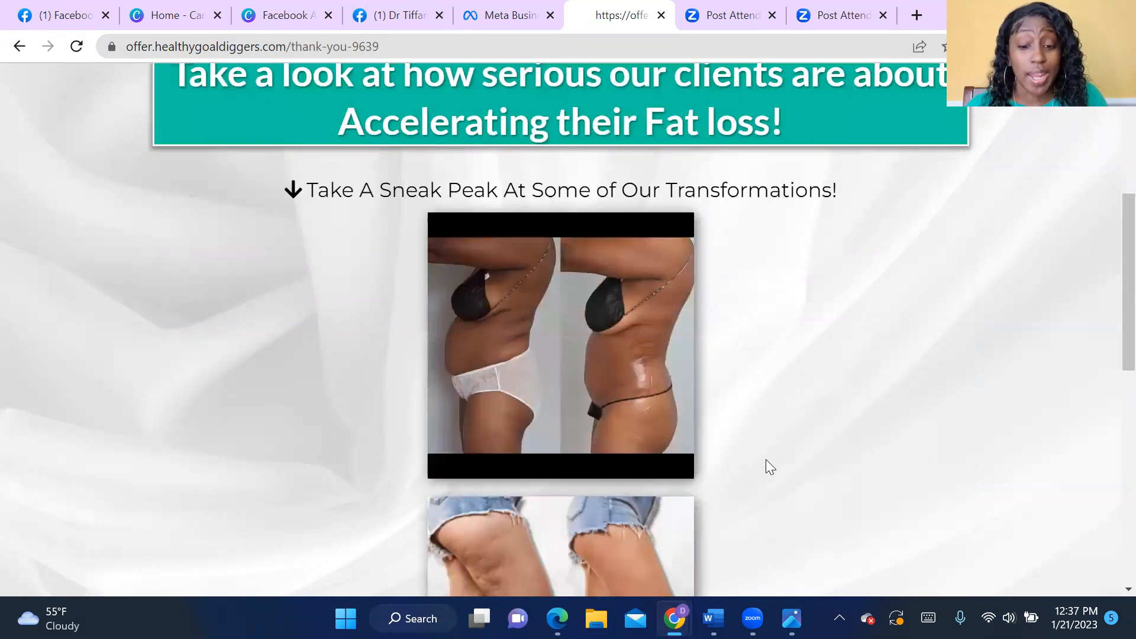
pyautogui.scroll(-4, 767, 457)
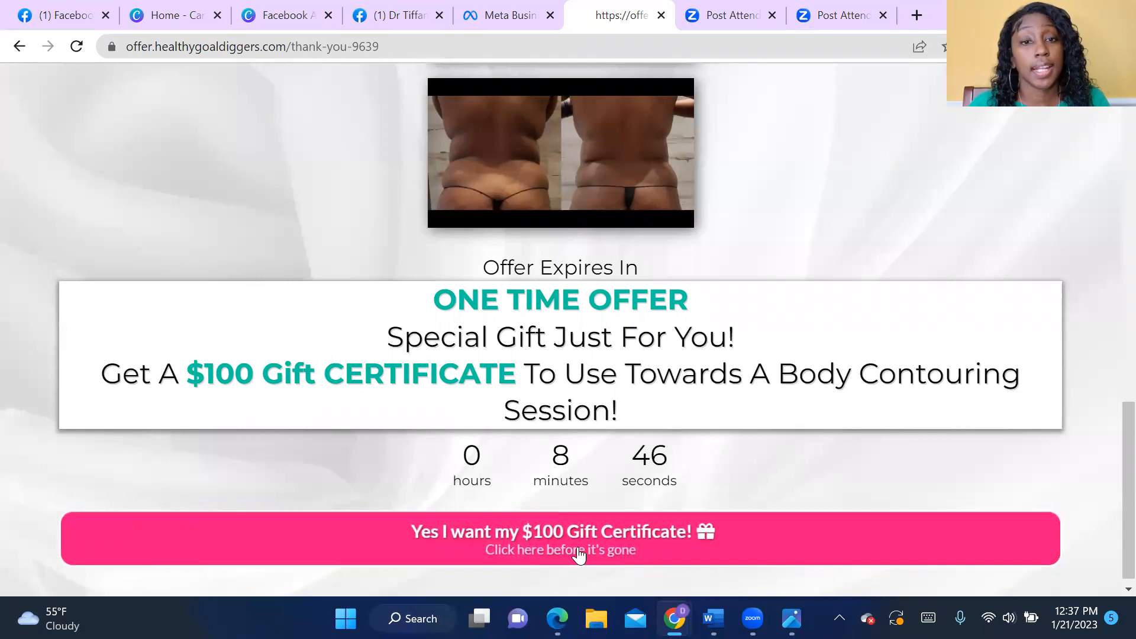
pyautogui.click(670, 551)
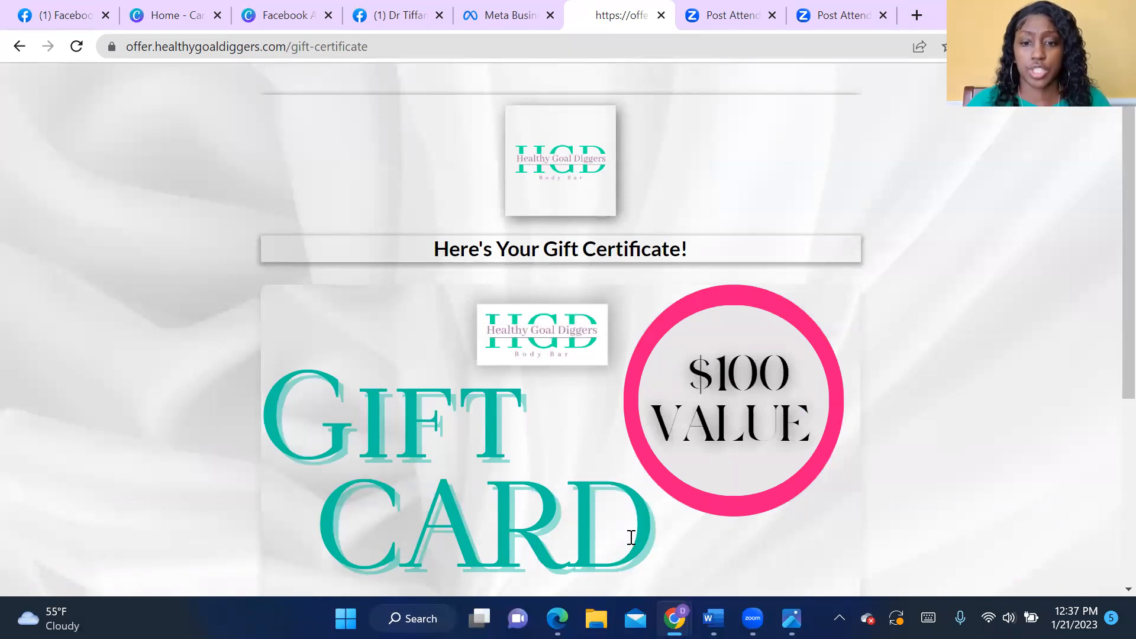
# - Return to the new ad in Meta Business Suite, choose the goal "Get more website visitors" and dismiss the ad creative tip
pyautogui.click(486, 19)
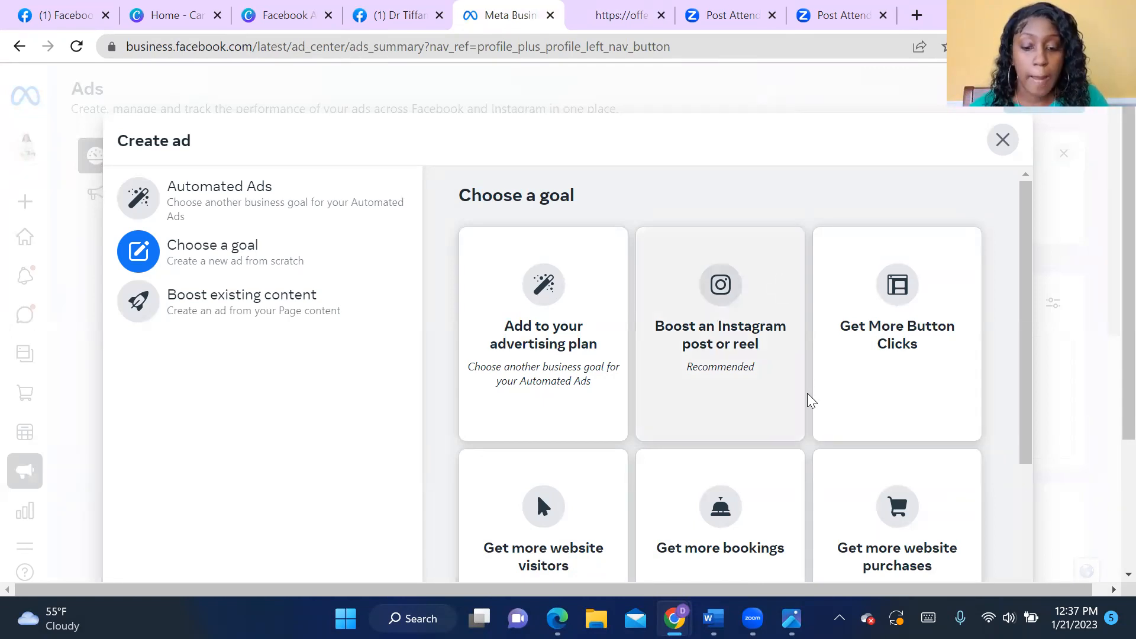
pyautogui.scroll(-1, 767, 467)
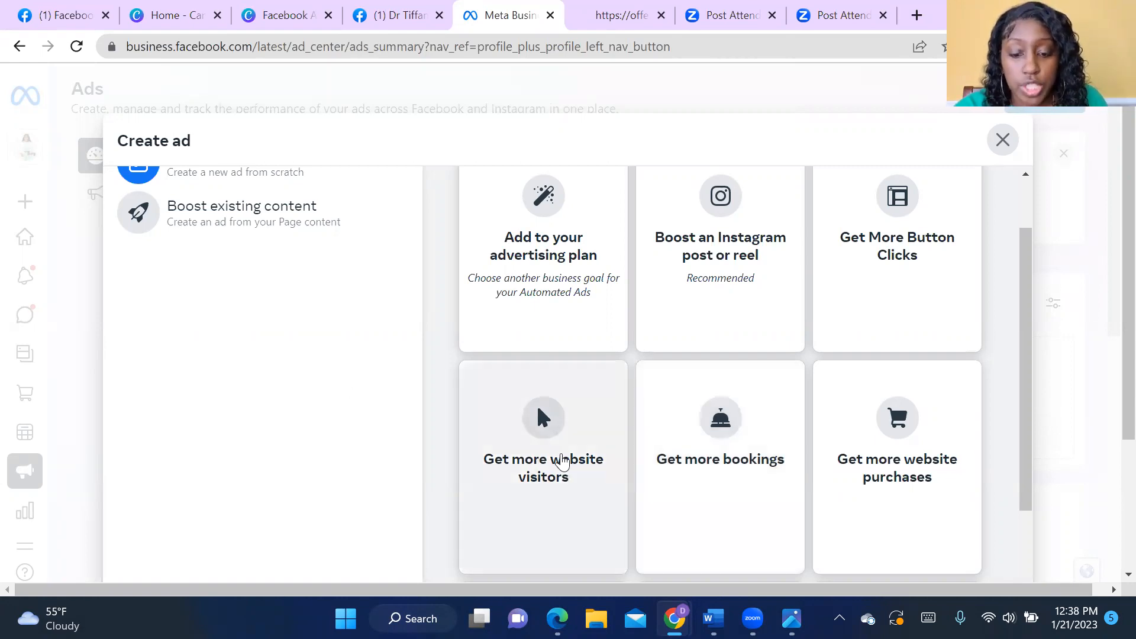
pyautogui.click(545, 440)
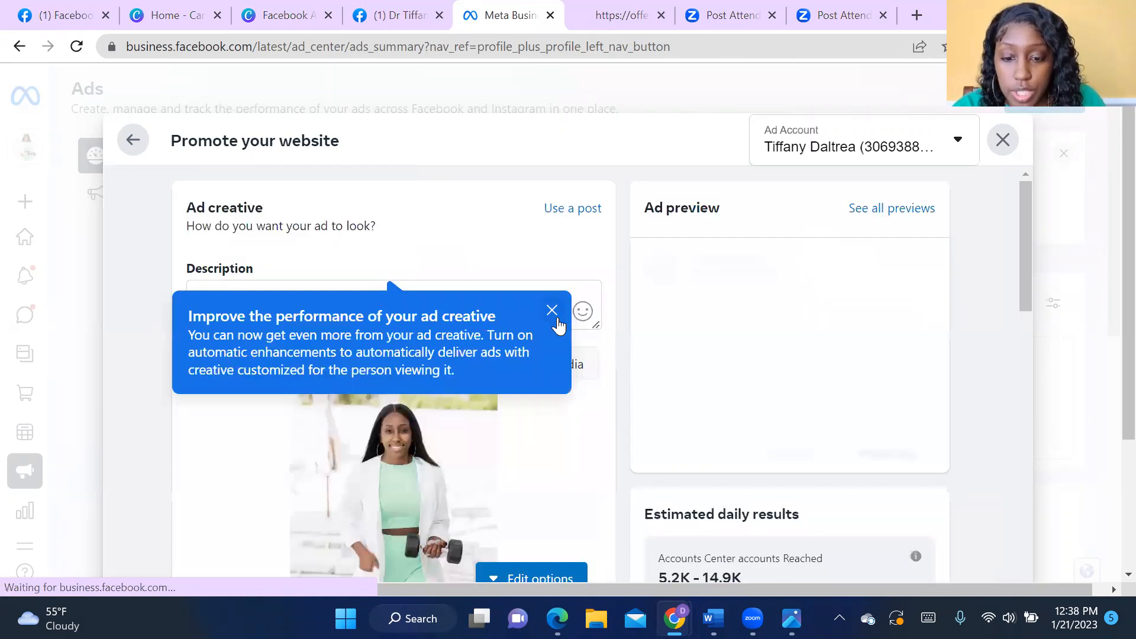
pyautogui.click(552, 311)
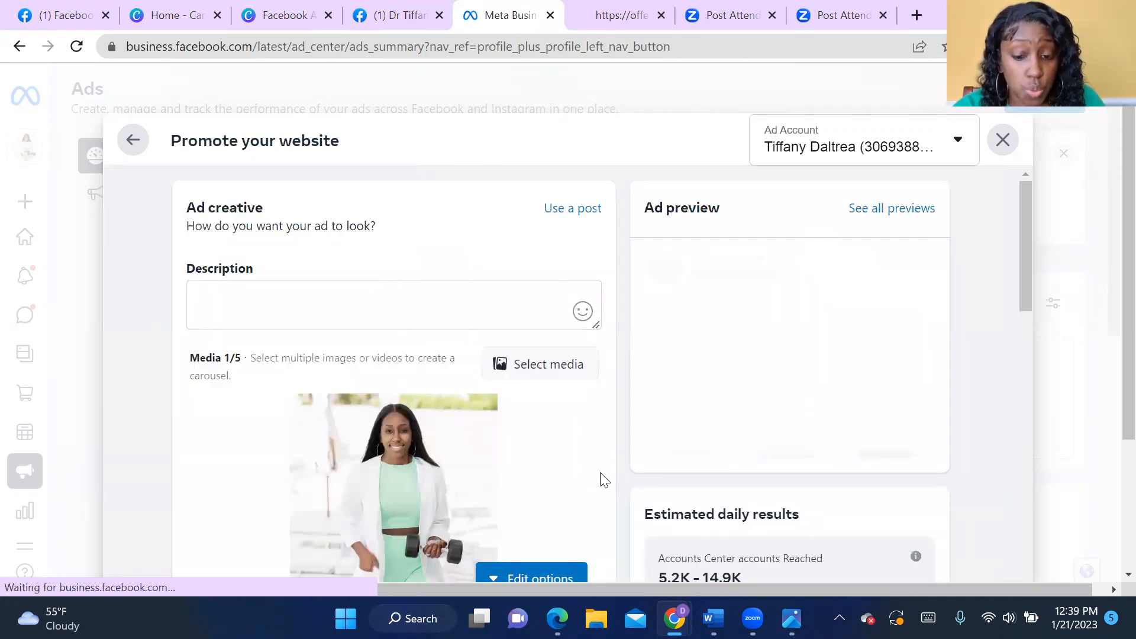
pyautogui.scroll(-3, 474, 500)
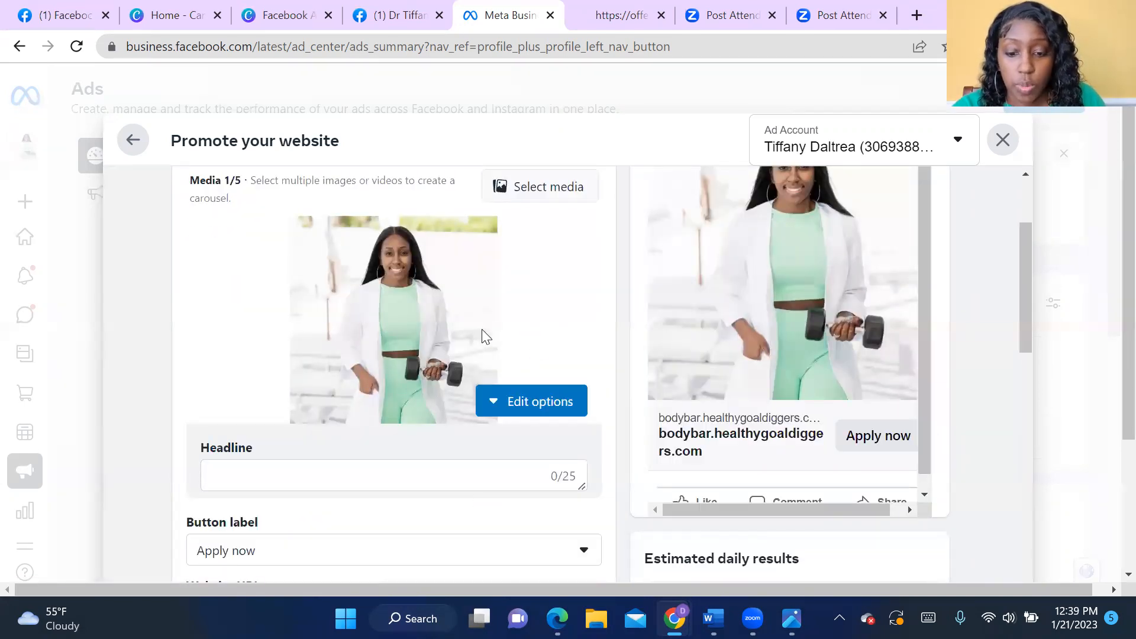
pyautogui.click(527, 405)
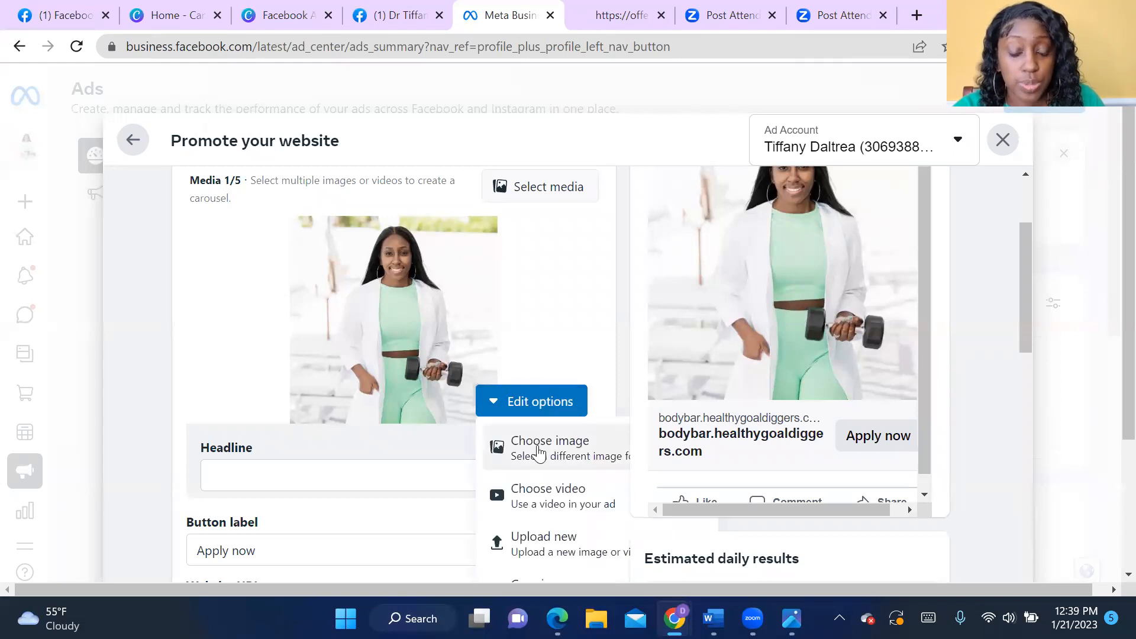
pyautogui.scroll(-2, 538, 453)
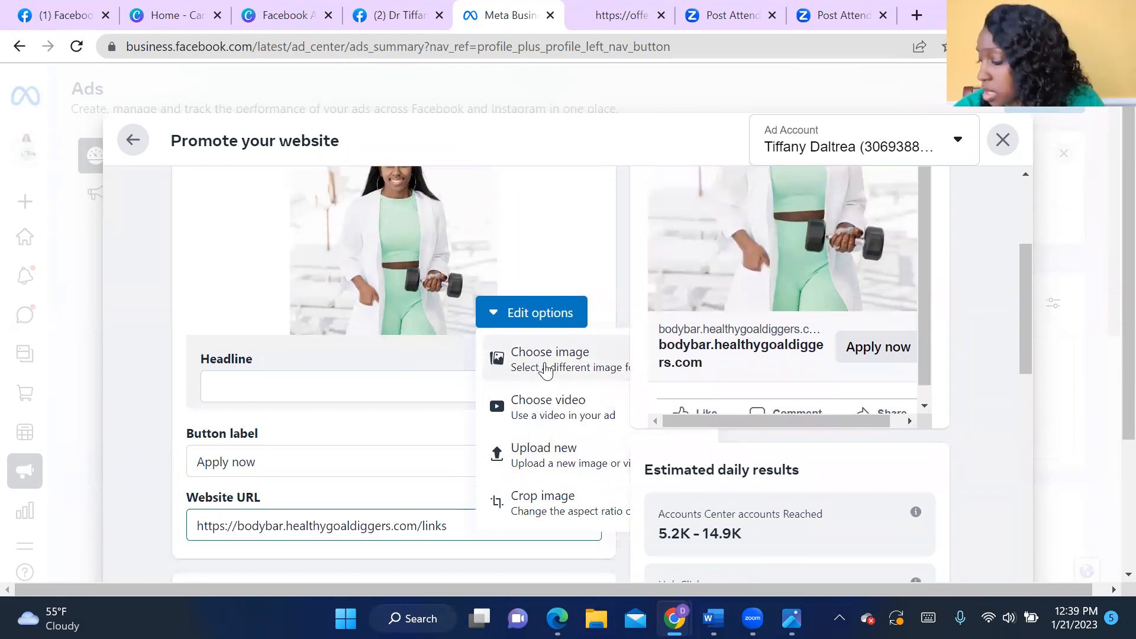
pyautogui.click(543, 369)
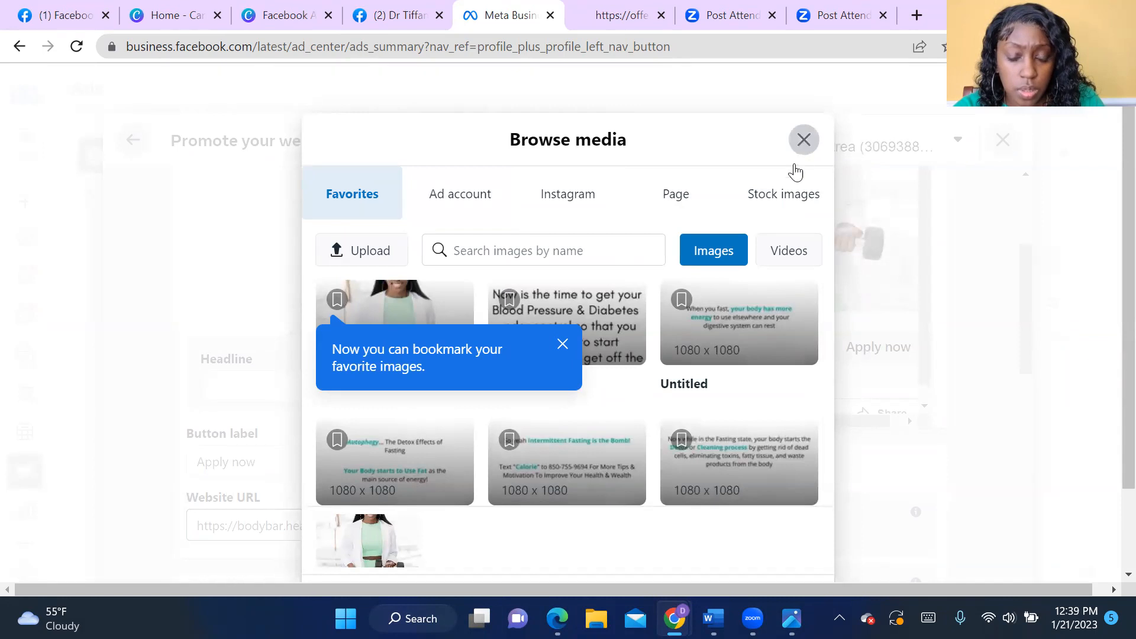
pyautogui.click(803, 141)
# - Replace the ad's image by uploading "Cover Mock Ups (3)" from the Downloads folder
pyautogui.click(529, 323)
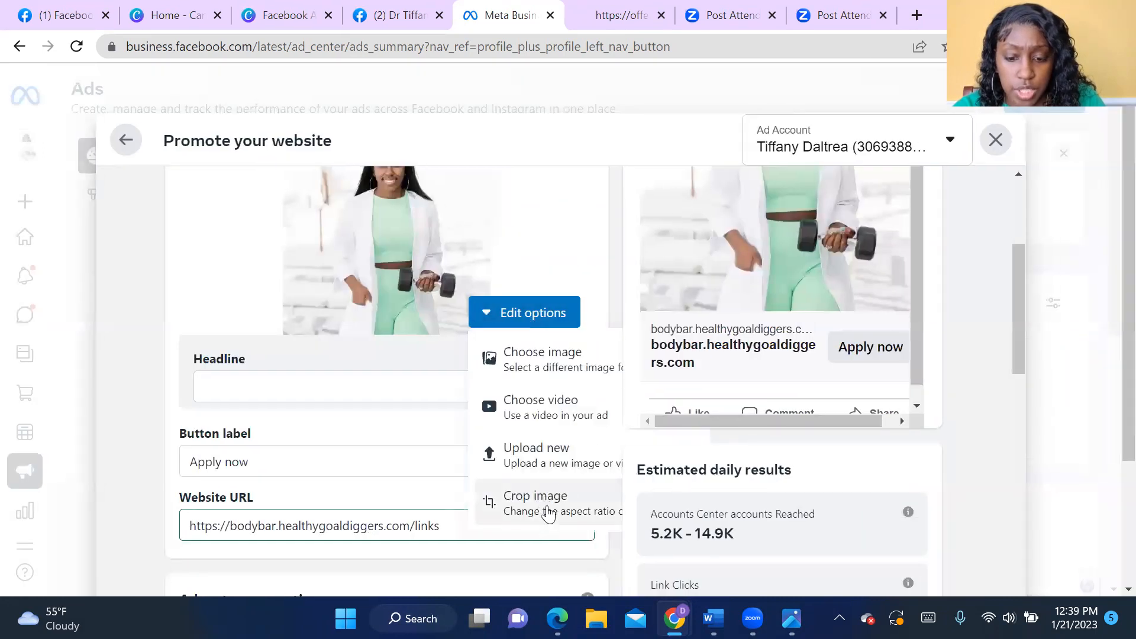
pyautogui.click(546, 454)
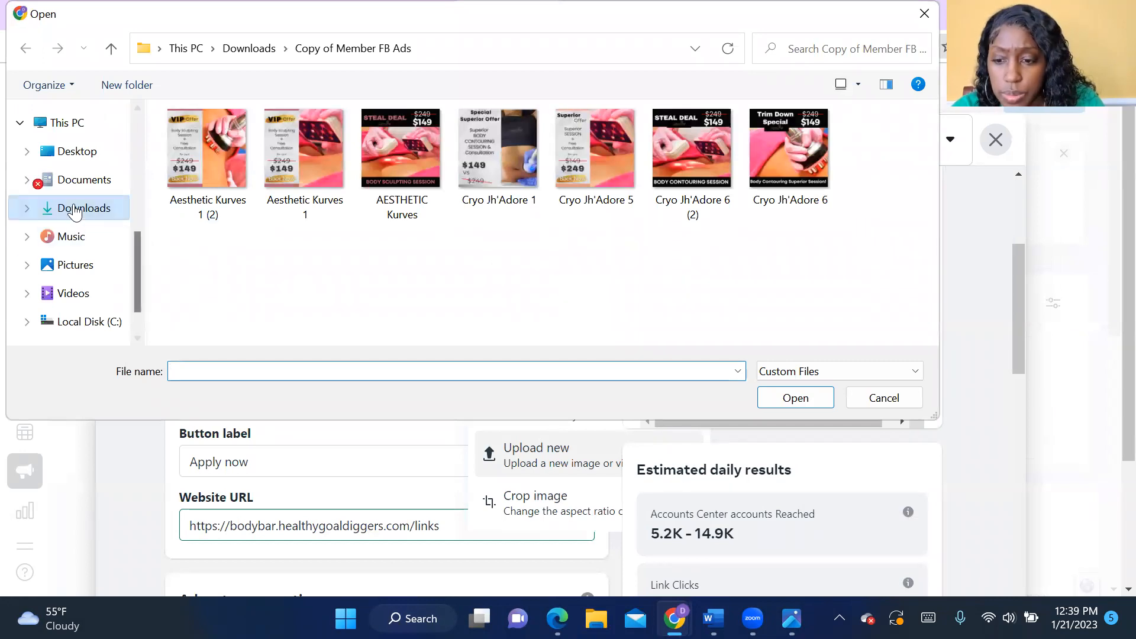
pyautogui.click(76, 210)
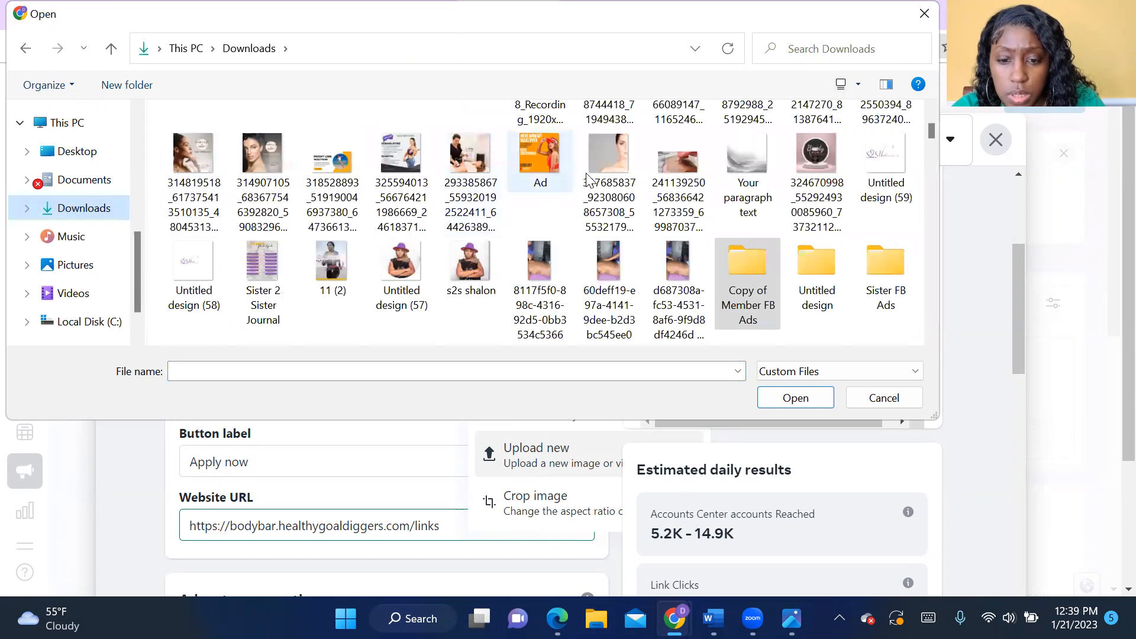
pyautogui.click(474, 150)
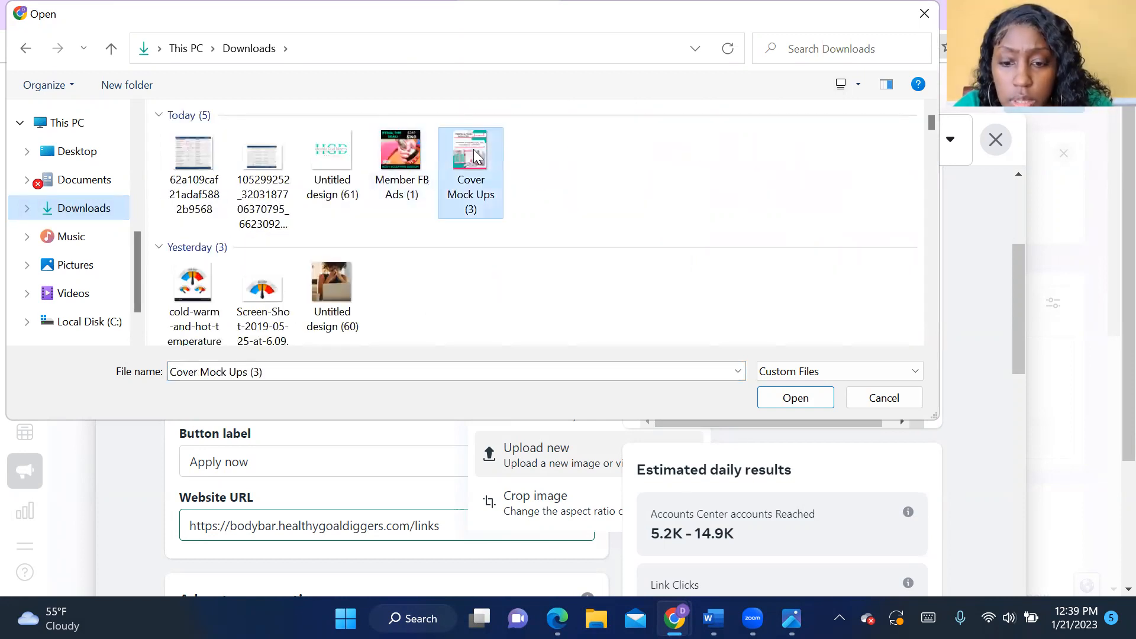
pyautogui.doubleClick(473, 149)
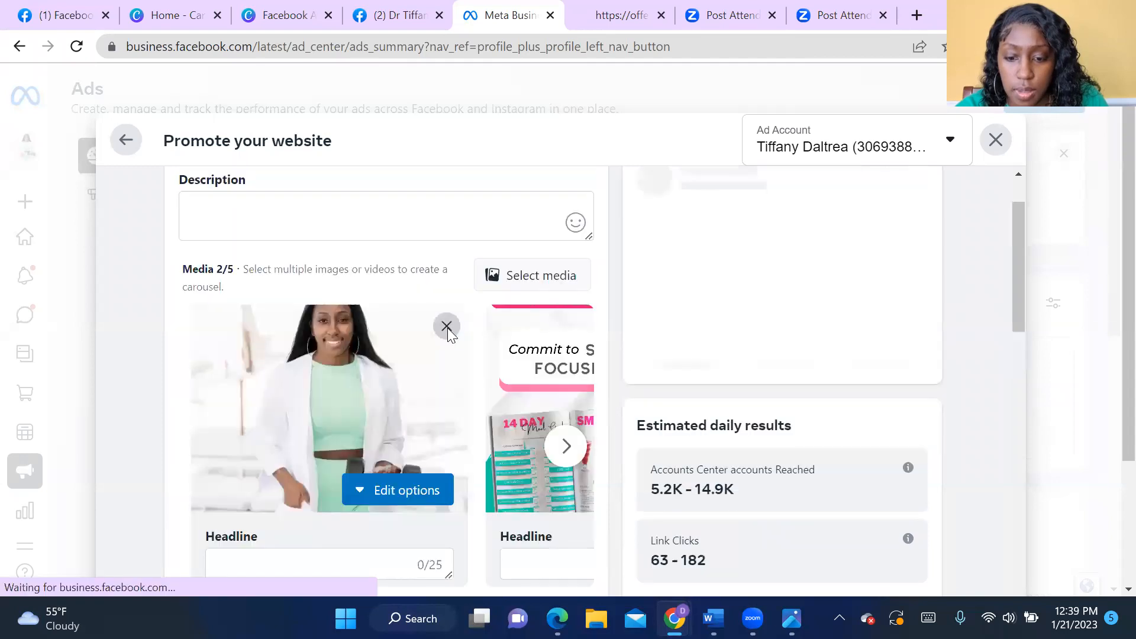
pyautogui.click(447, 327)
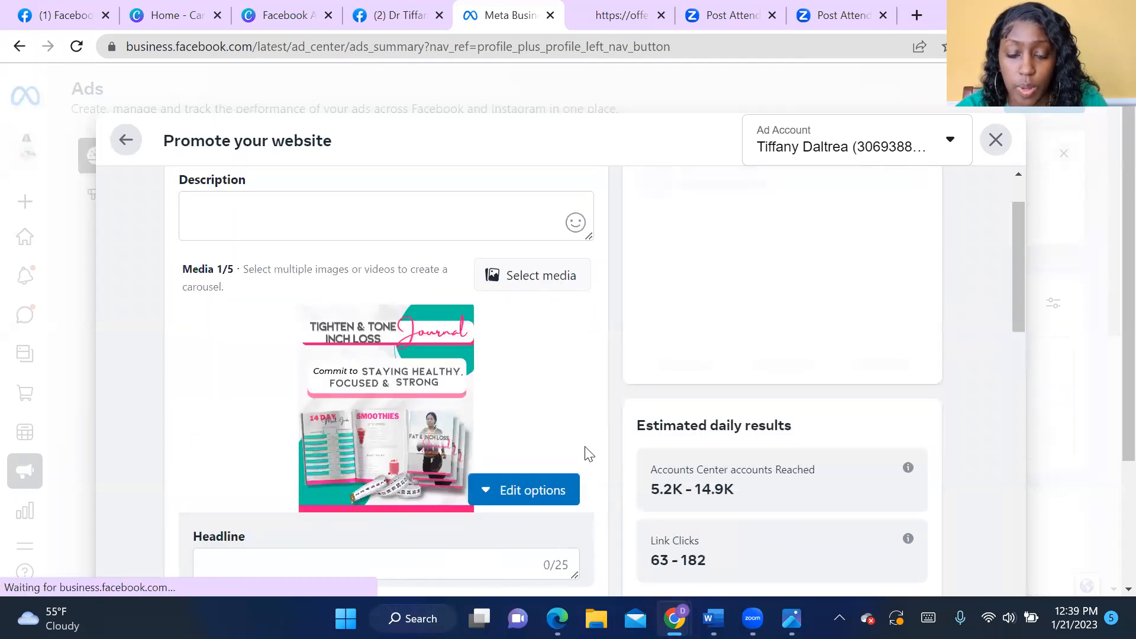
pyautogui.scroll(2, 925, 486)
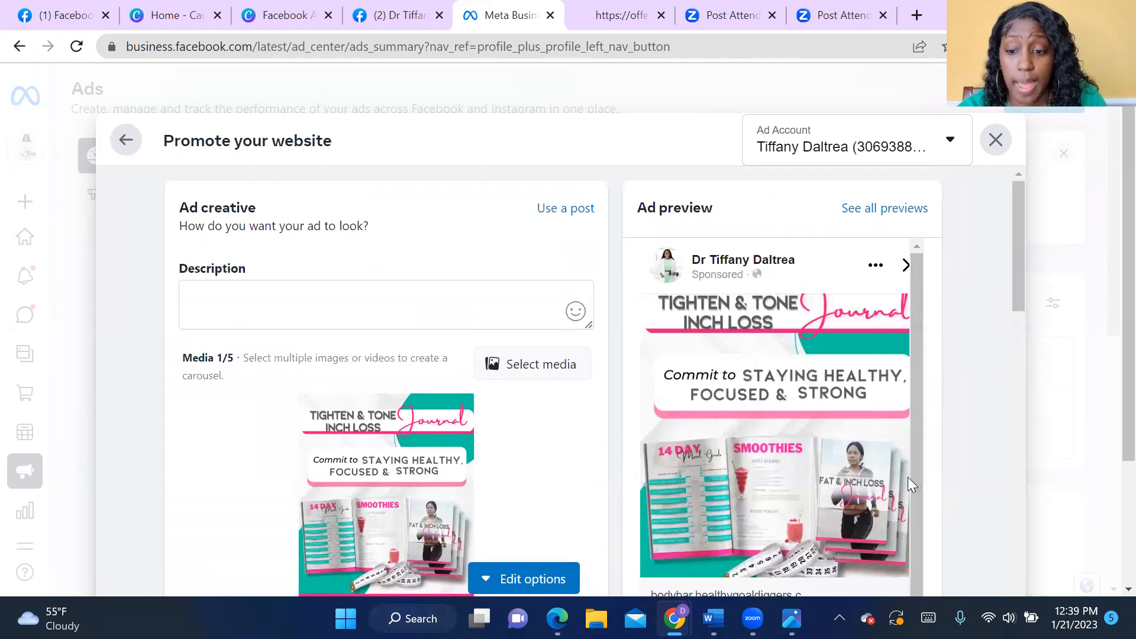
# - Set the ad's button label to Download
pyautogui.click(269, 310)
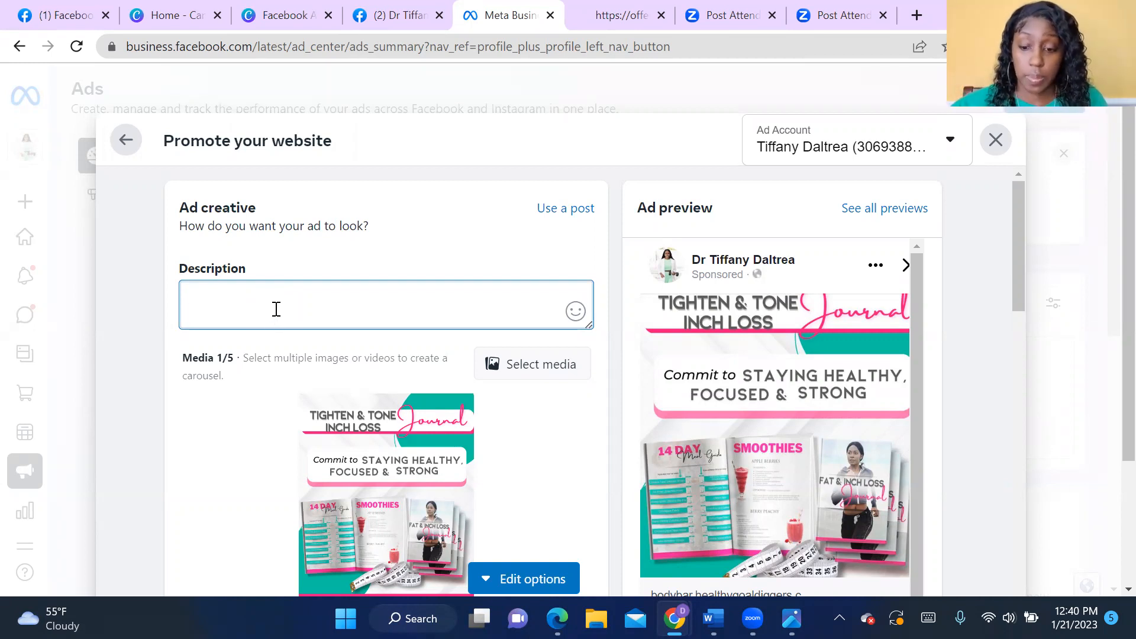
pyautogui.scroll(-5, 339, 320)
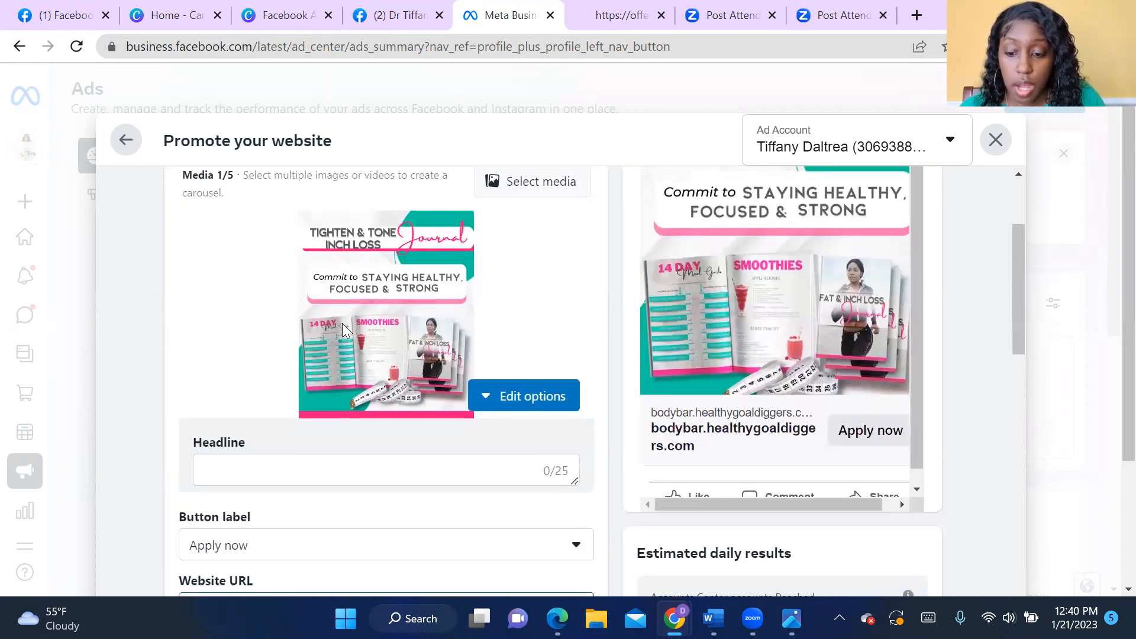
pyautogui.scroll(-2, 349, 444)
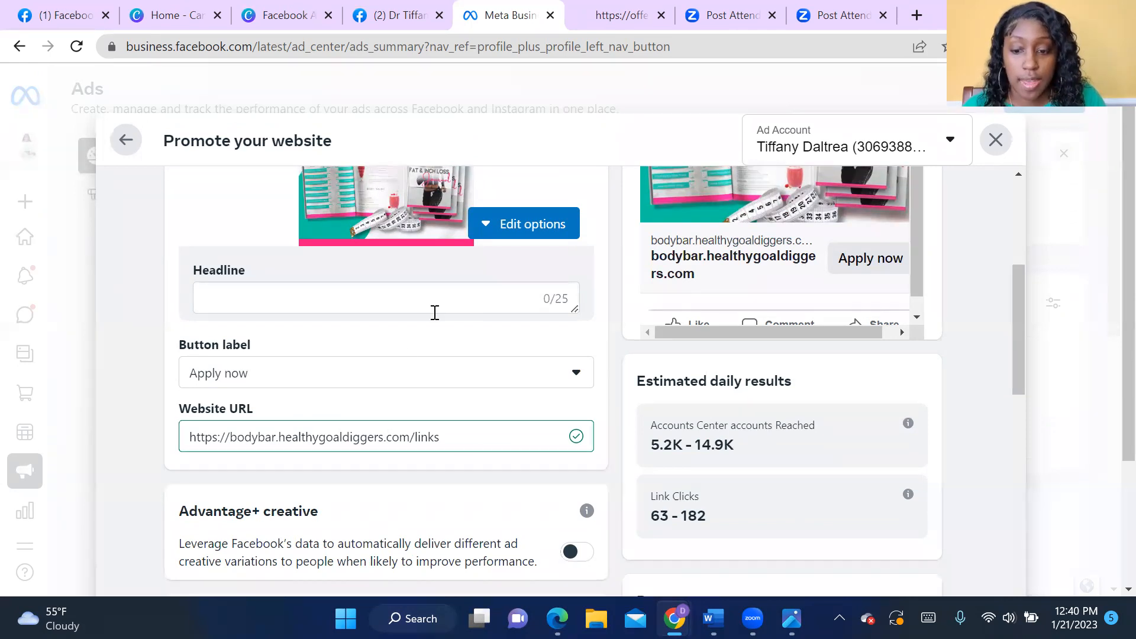
pyautogui.click(383, 376)
pyautogui.scroll(-2, 378, 439)
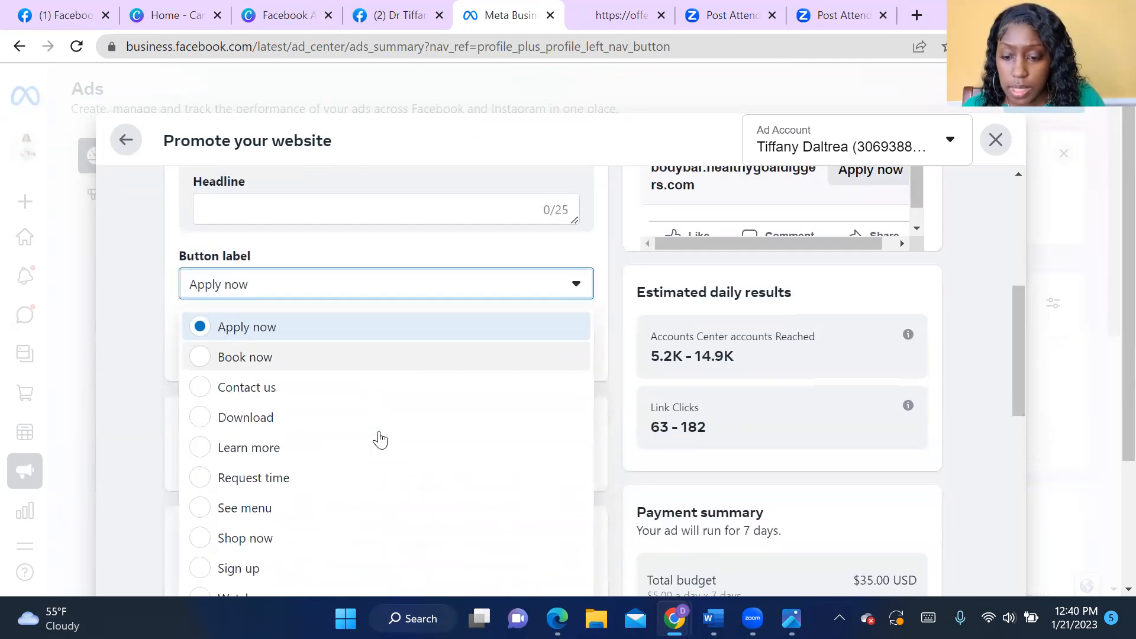
pyautogui.click(200, 418)
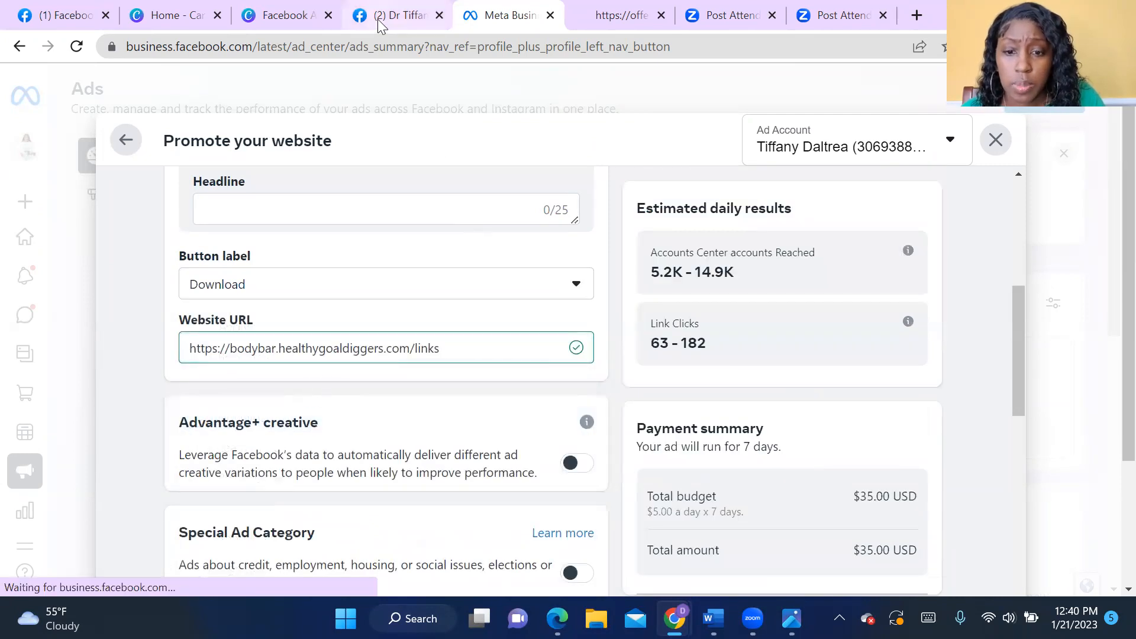
pyautogui.click(621, 15)
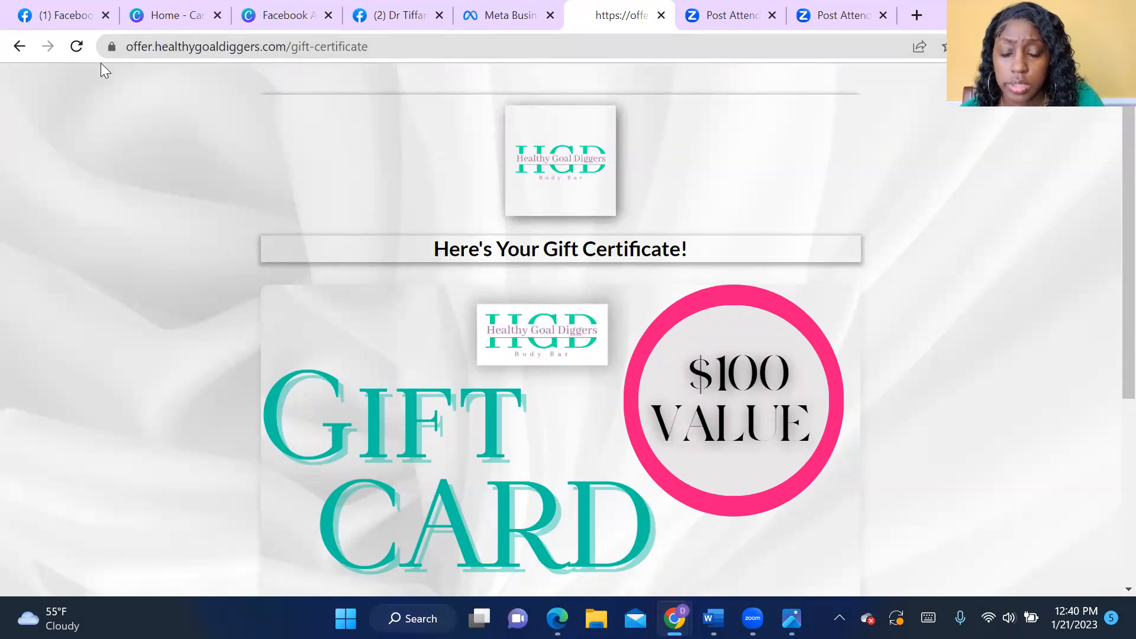
pyautogui.click(20, 50)
pyautogui.click(19, 47)
pyautogui.click(379, 46)
pyautogui.hotkey('ctrl', 'c')
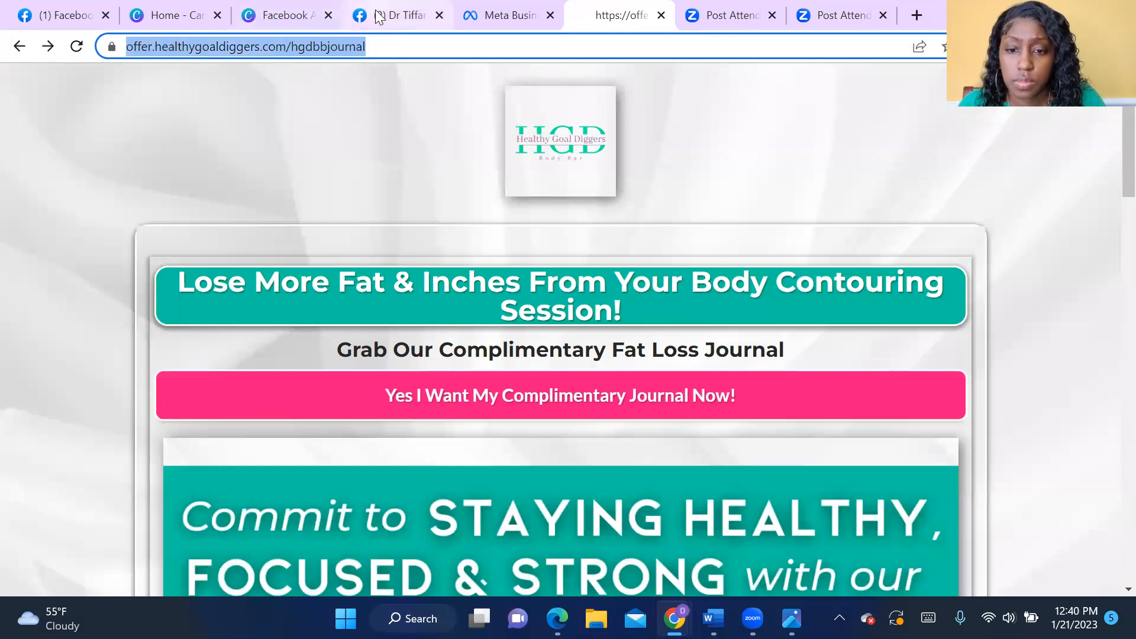
pyautogui.click(367, 14)
pyautogui.click(476, 16)
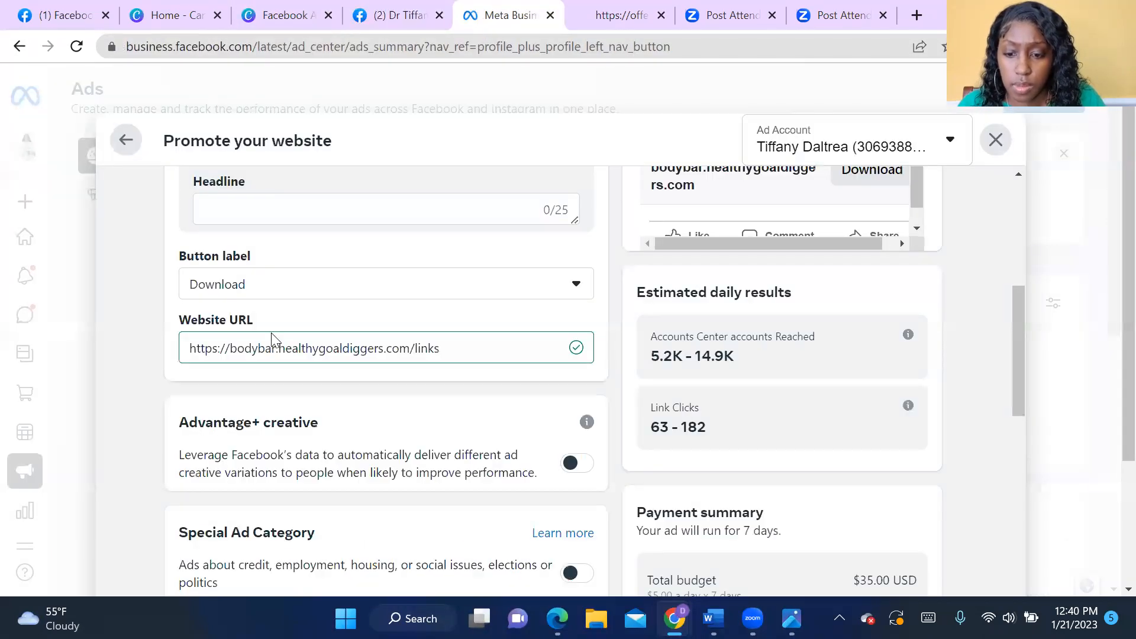
pyautogui.tripleClick(305, 354)
pyautogui.hotkey('ctrl', 'v')
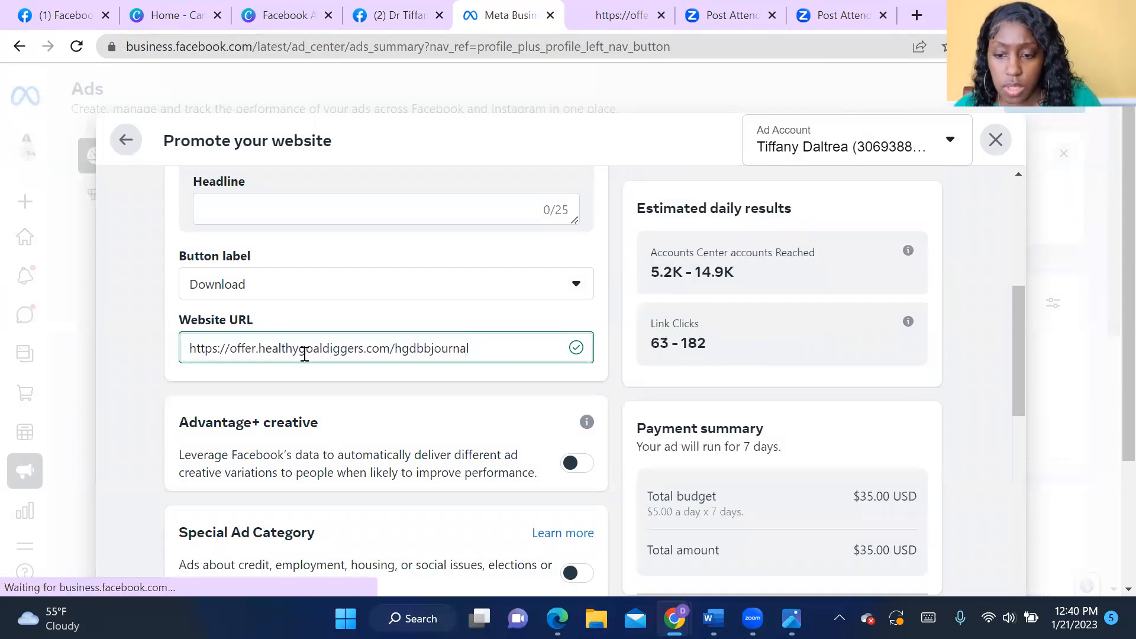
# - Try "While Supplies Last" as the ad's headline
pyautogui.scroll(5, 336, 371)
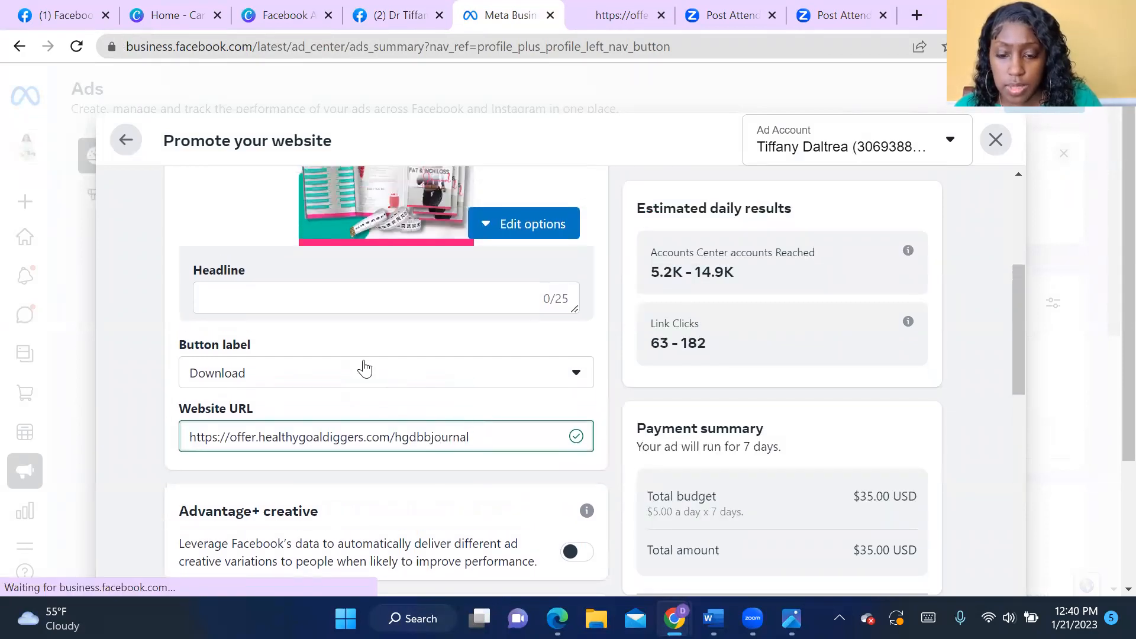
pyautogui.click(363, 477)
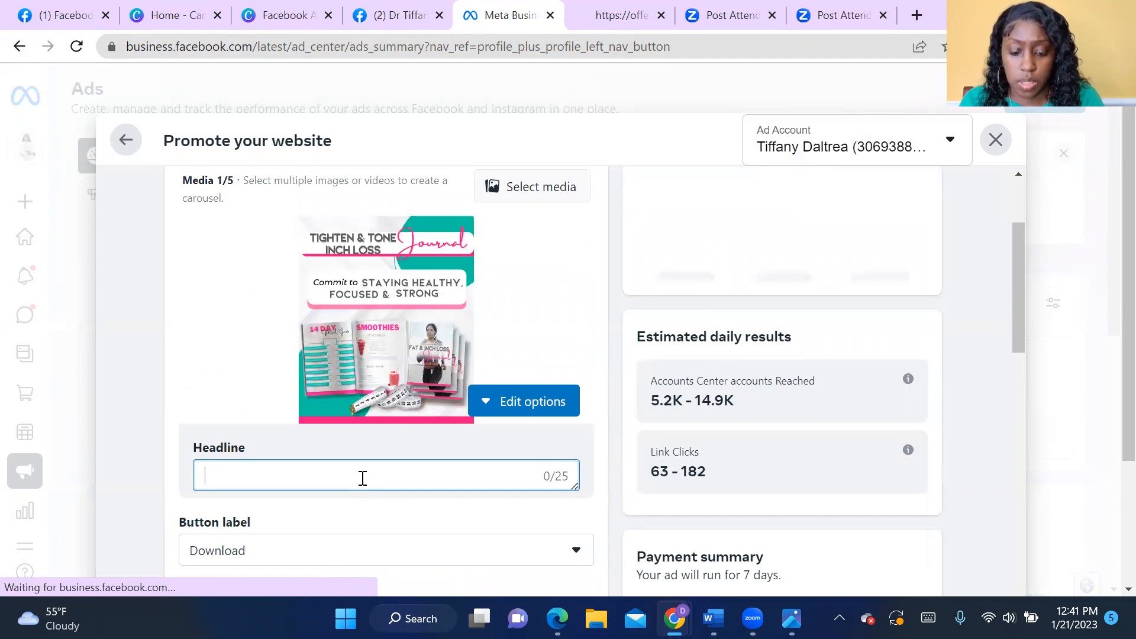
pyautogui.write('Limted')
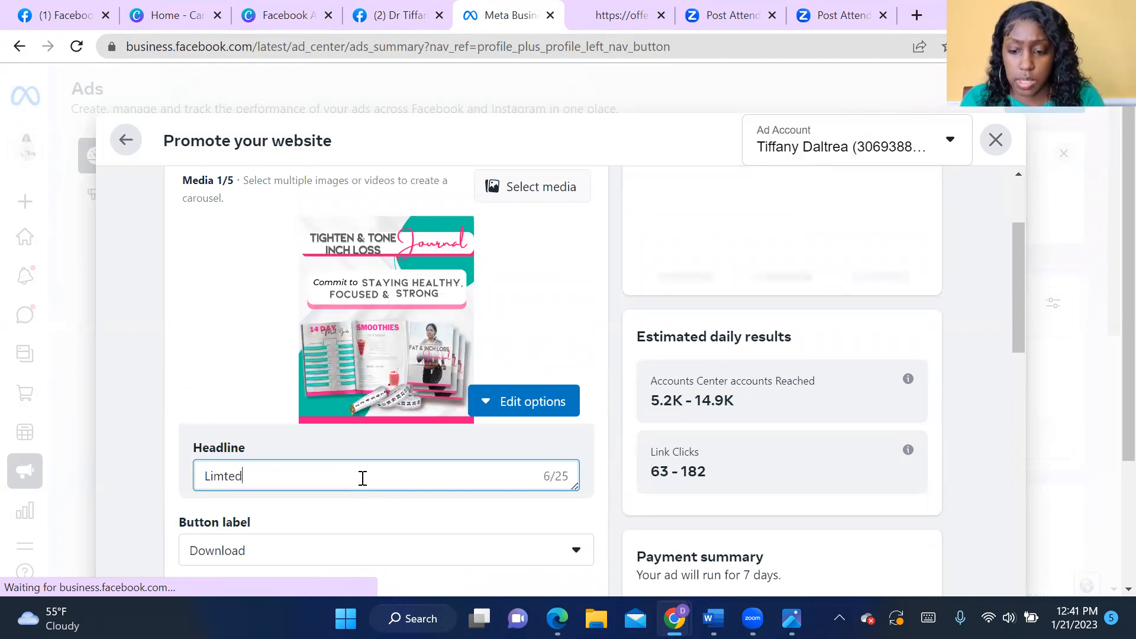
pyautogui.press('BackSpace')
pyautogui.press('BackSpace')
pyautogui.press('BackSpace')
pyautogui.press('BackSpace')
pyautogui.press('BackSpace')
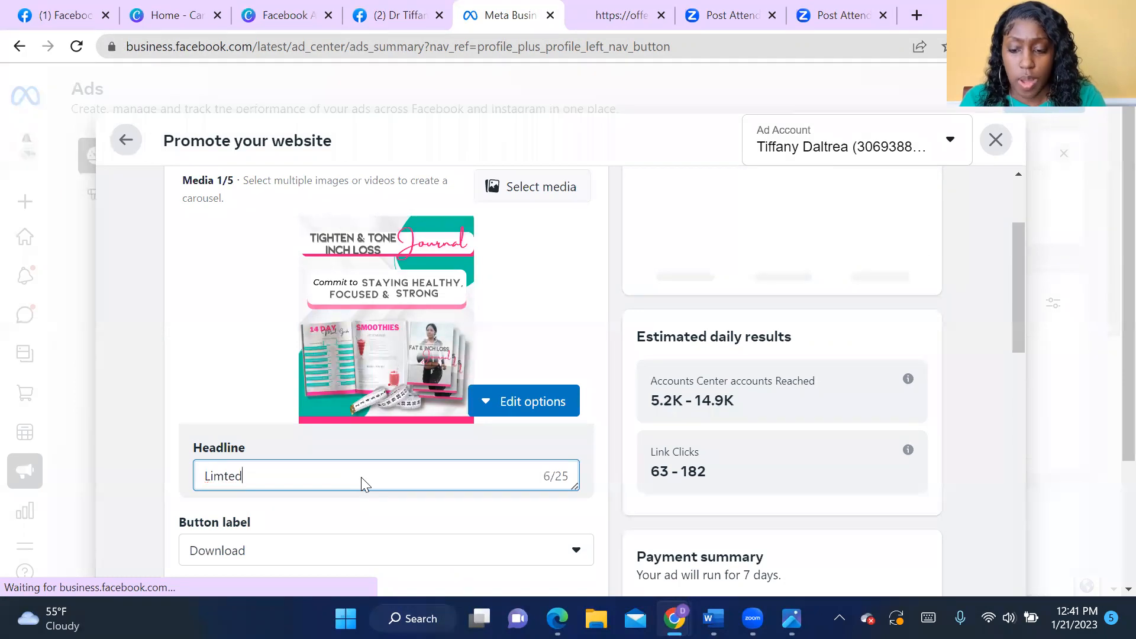
pyautogui.press('BackSpace')
pyautogui.press('BackSpace')
pyautogui.write('While ')
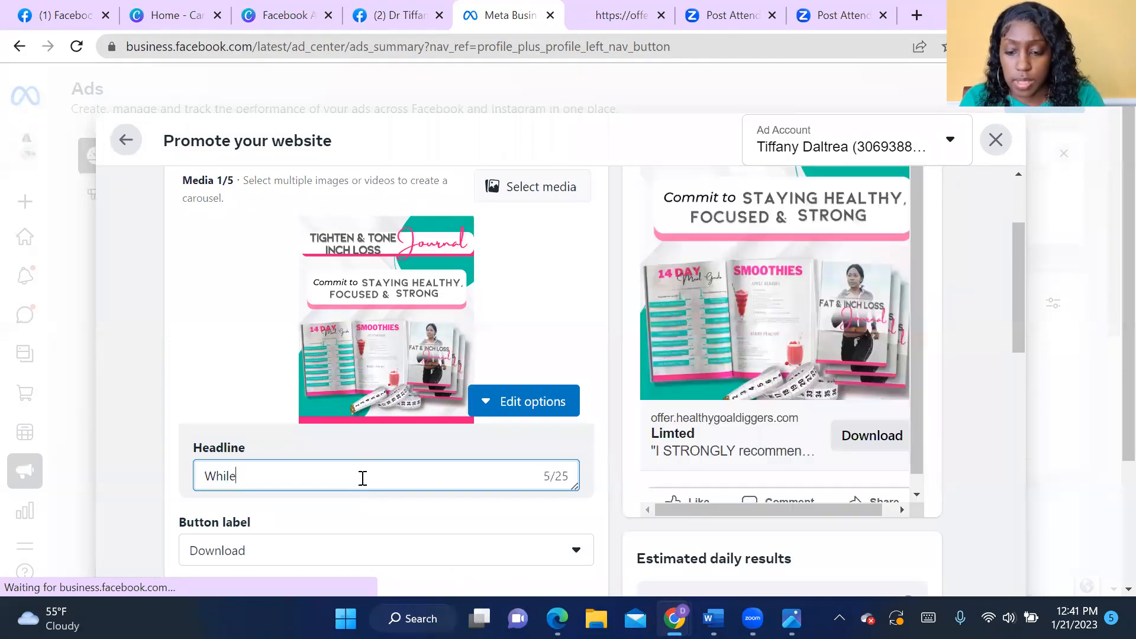
pyautogui.write('Supplies ')
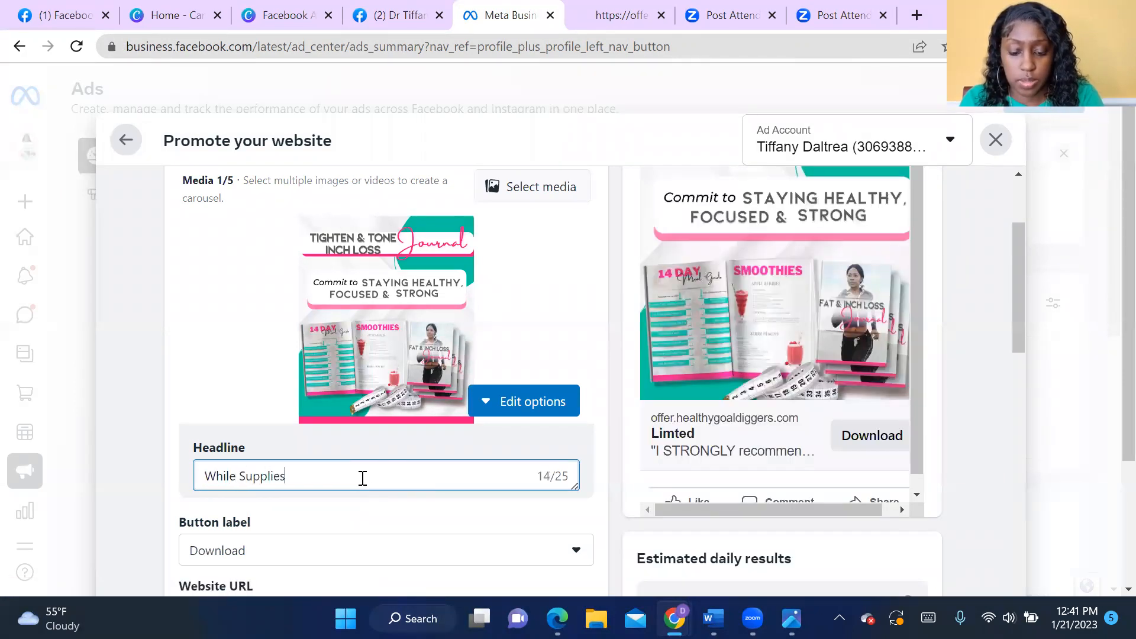
pyautogui.write('Last')
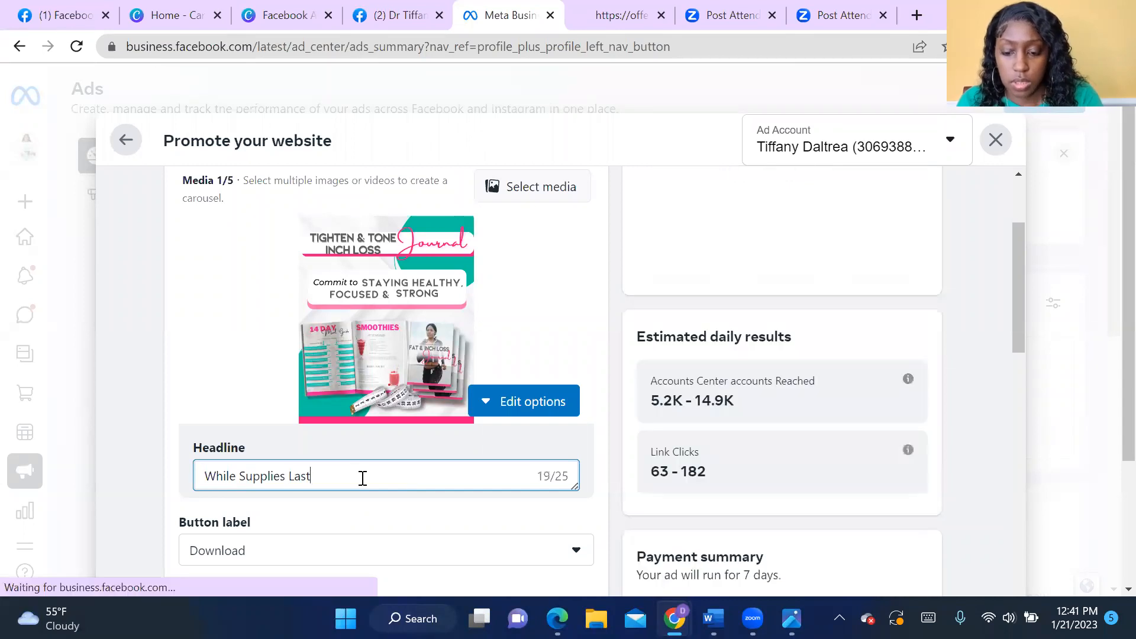
# - Replace the ad's headline with "Grab Your Free Journal"
pyautogui.moveTo(339, 477); pyautogui.dragTo(197, 484)
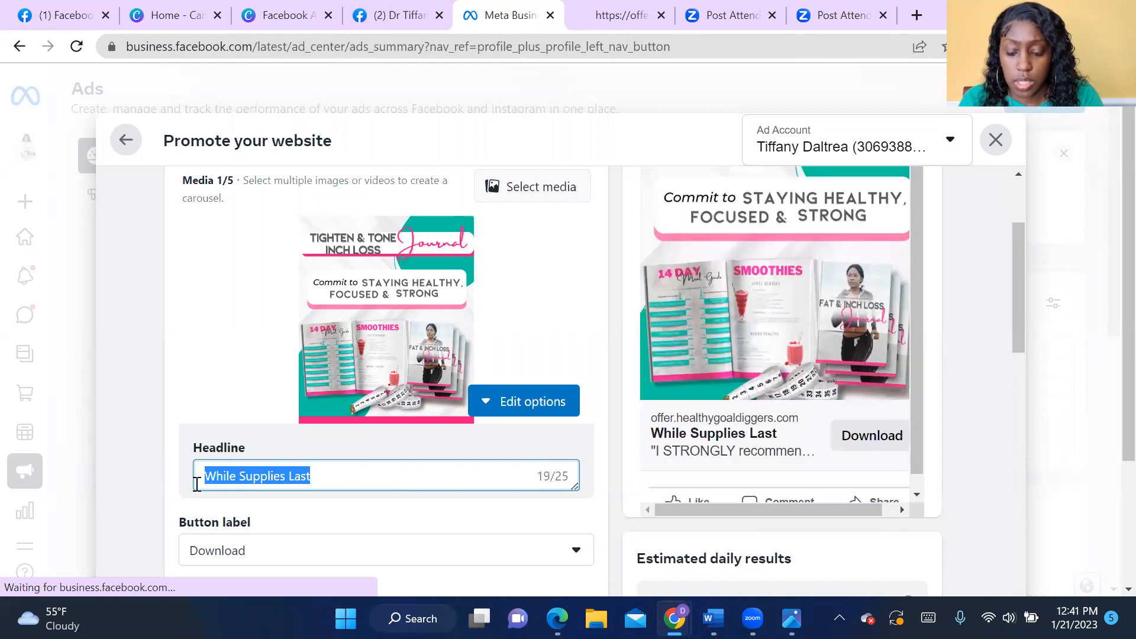
pyautogui.write('Grab Your ')
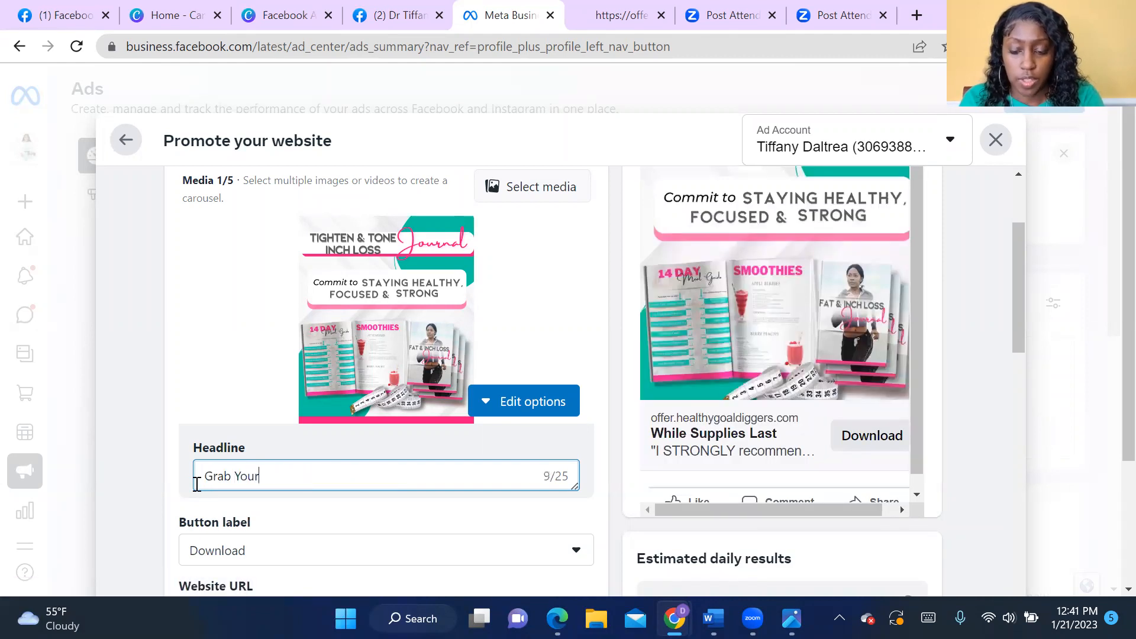
pyautogui.write('Free')
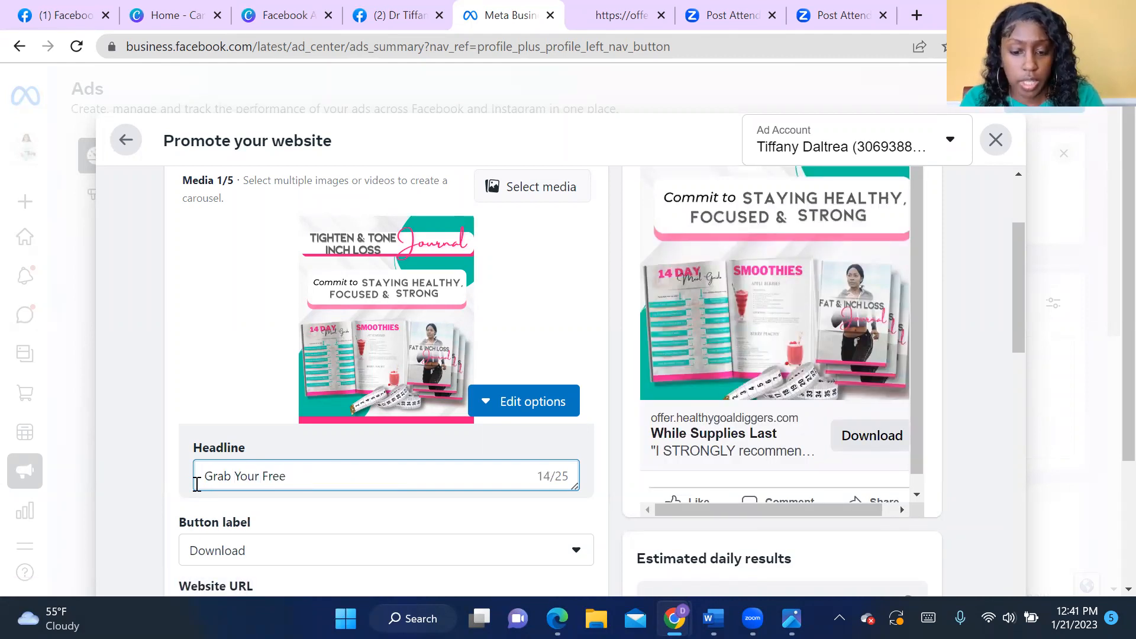
pyautogui.write(' Tight')
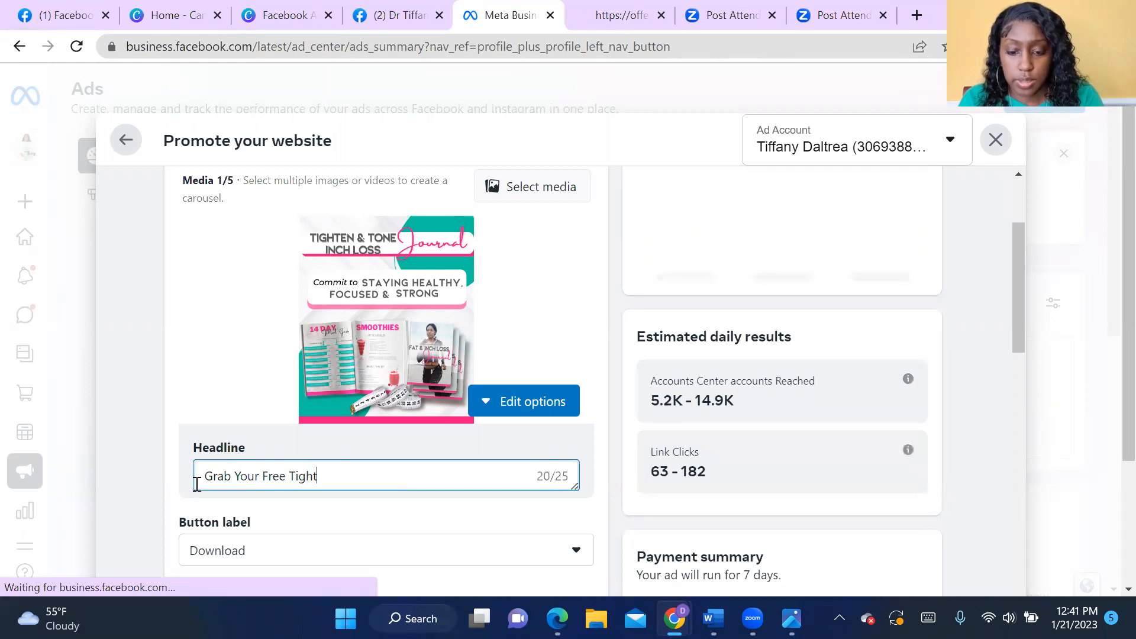
pyautogui.press('BackSpace')
pyautogui.press('BackSpace')
pyautogui.press('BackSpace')
pyautogui.press('BackSpace')
pyautogui.press('BackSpace')
pyautogui.write('Jour')
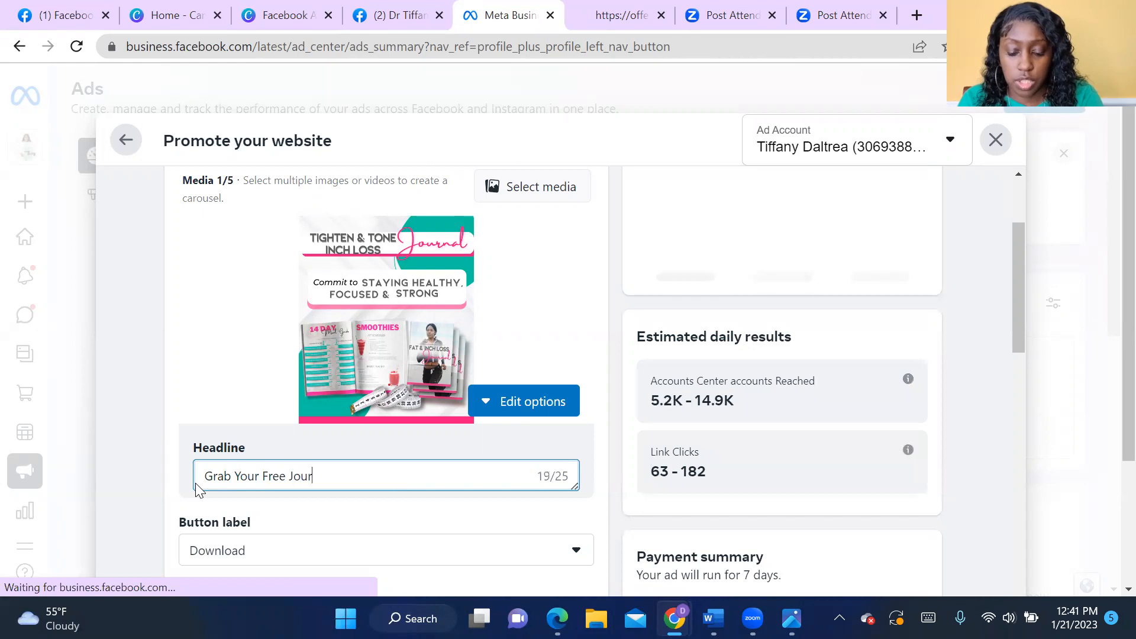
pyautogui.write('nal')
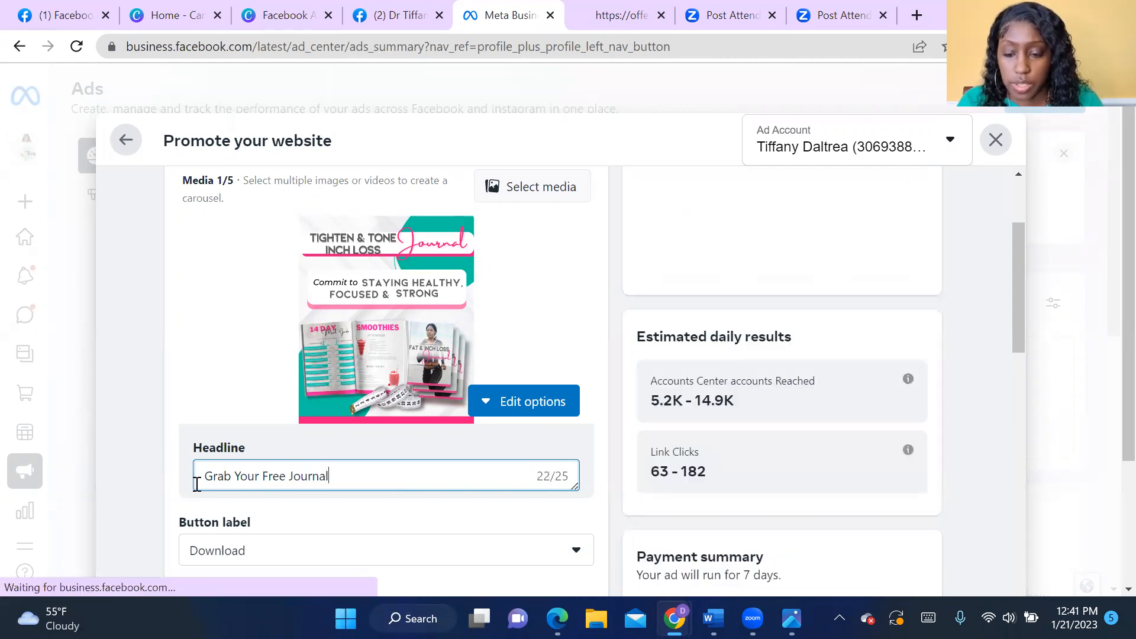
# - Review the ad preview with its headline and button, and look over the Advantage+ creative, Special Ad Category and Audience settings
pyautogui.scroll(2, 696, 450)
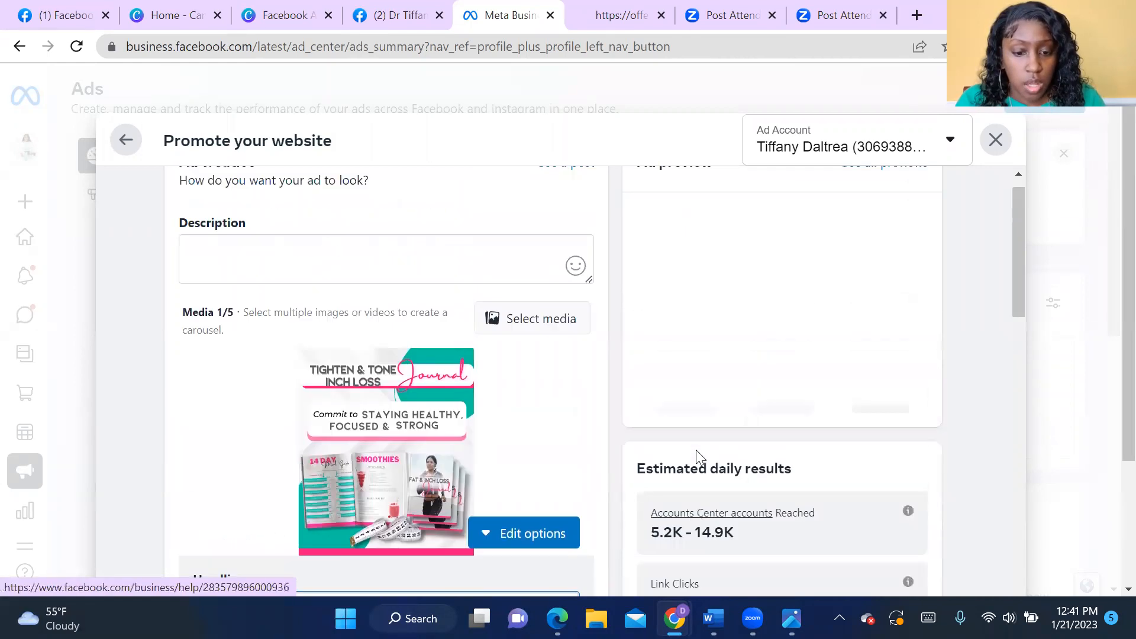
pyautogui.scroll(1, 696, 450)
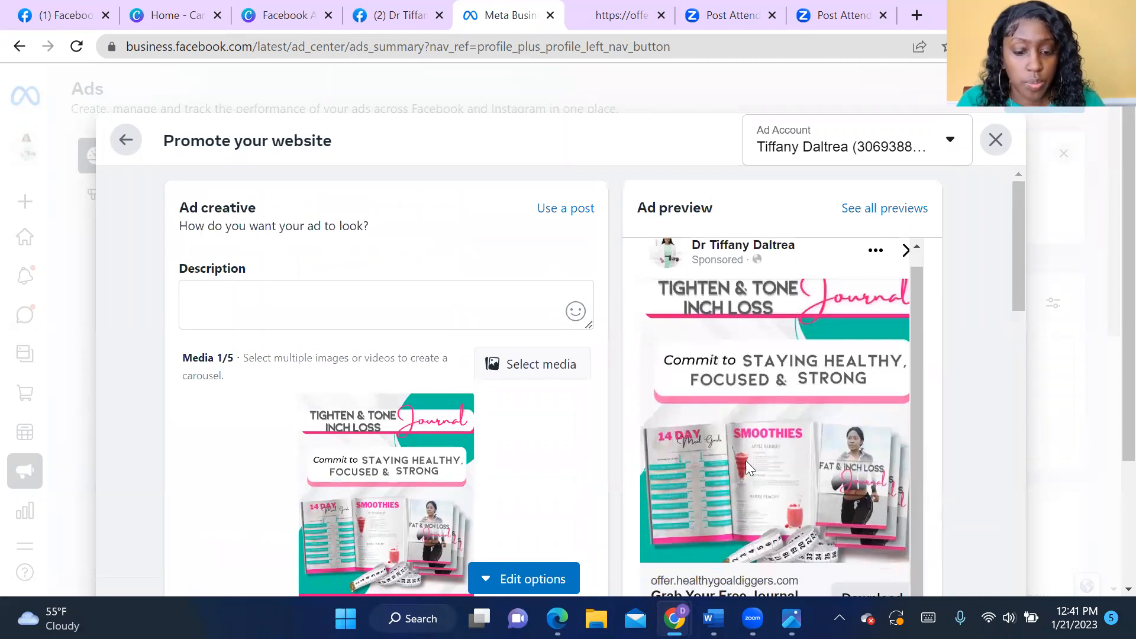
pyautogui.scroll(-2, 745, 461)
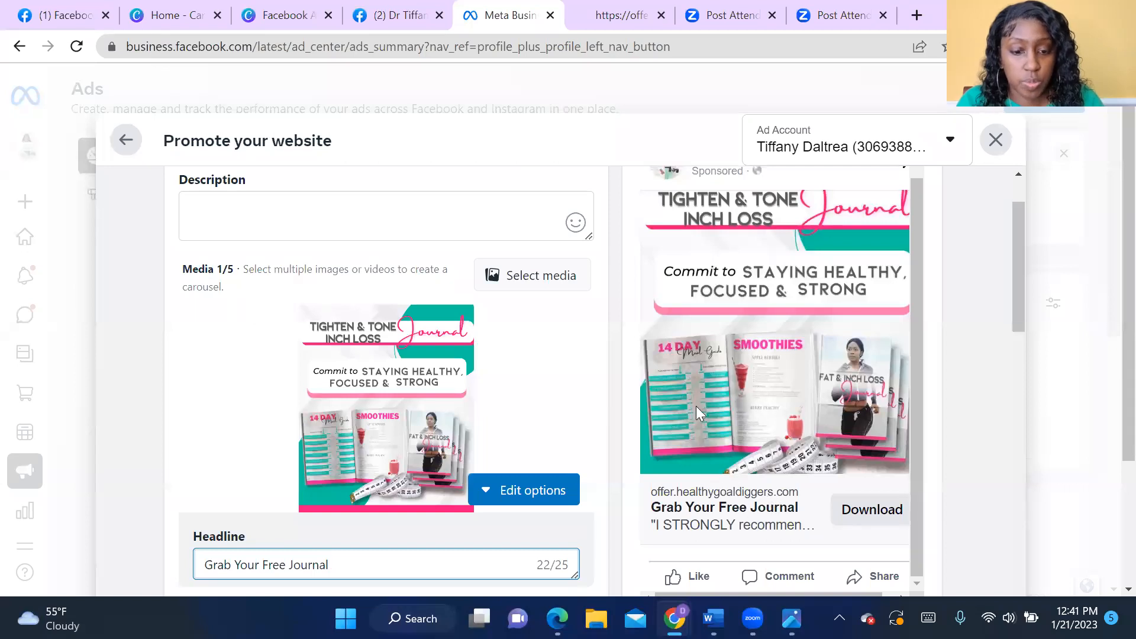
pyautogui.scroll(-3, 888, 425)
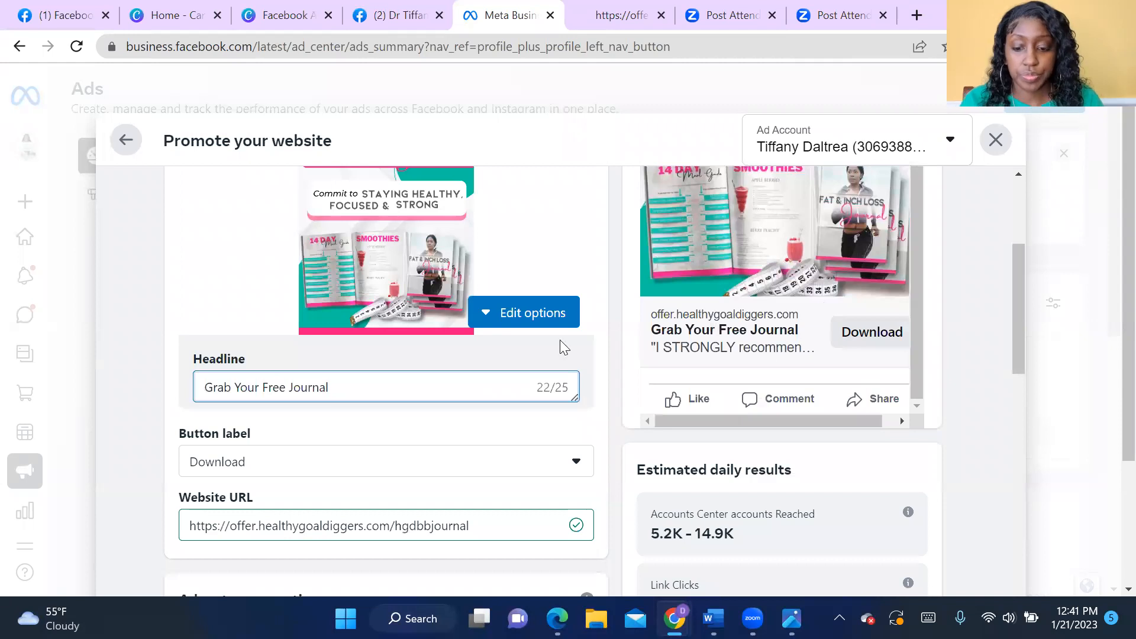
pyautogui.scroll(-3, 419, 304)
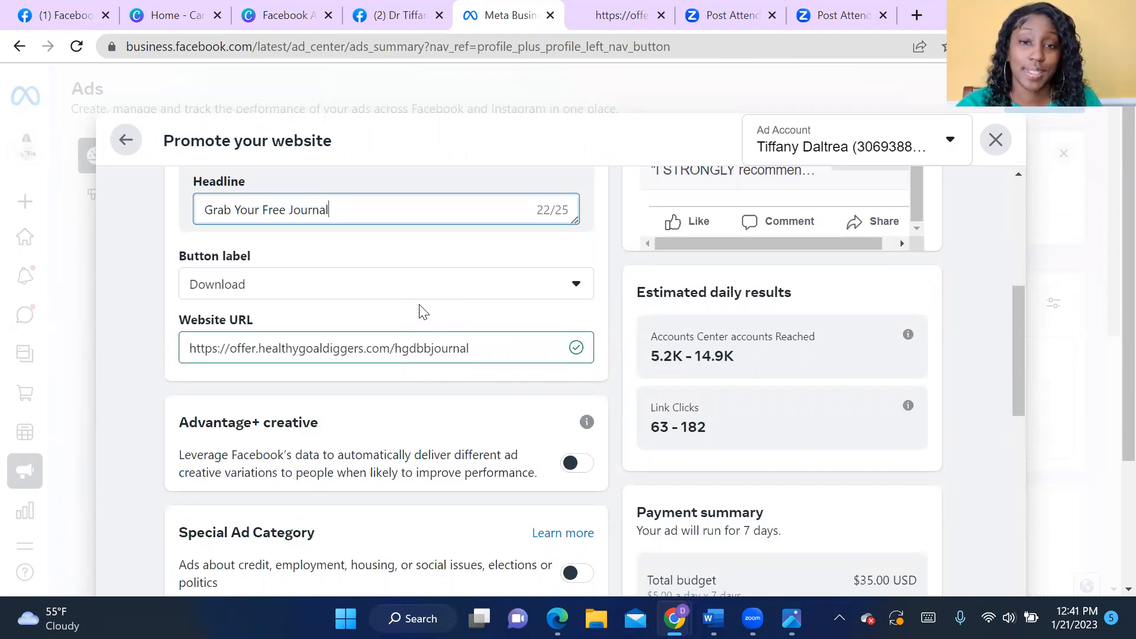
pyautogui.scroll(-3, 423, 310)
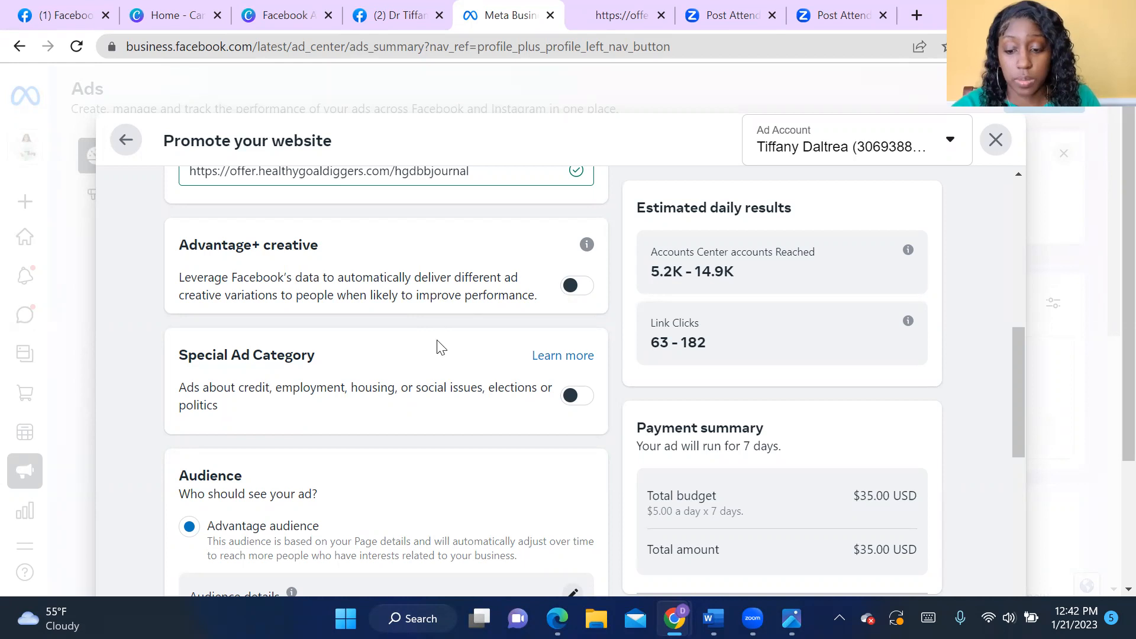
# - Switch the ad's audience to people chosen through targeting and open its audience details for editing
pyautogui.scroll(-3, 425, 403)
pyautogui.scroll(-3, 425, 399)
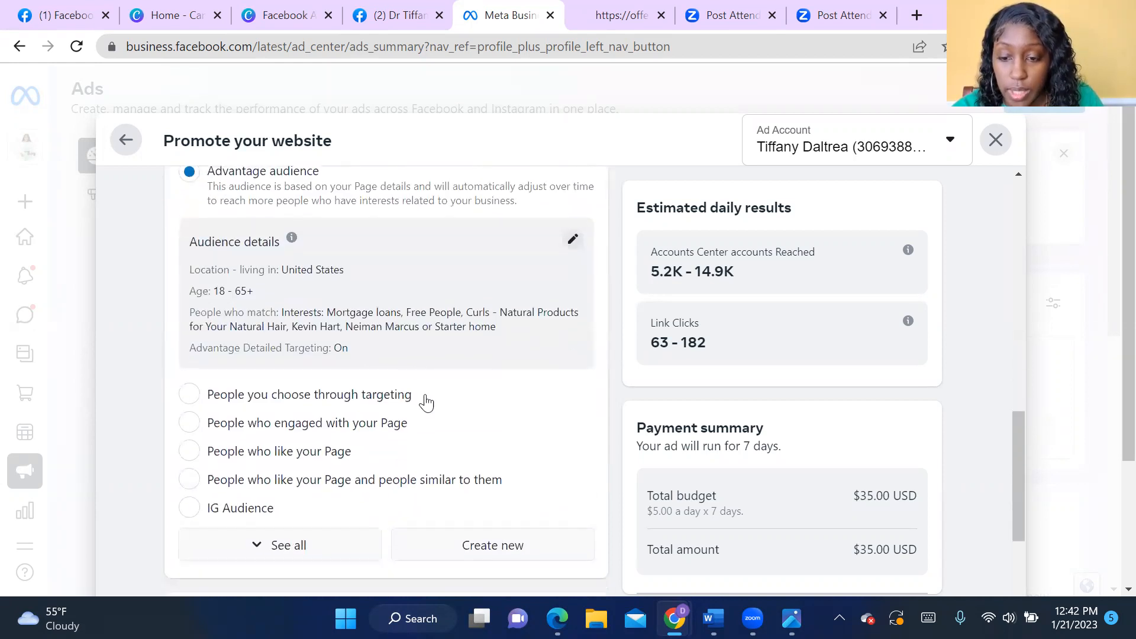
pyautogui.scroll(3, 424, 391)
pyautogui.scroll(-4, 425, 391)
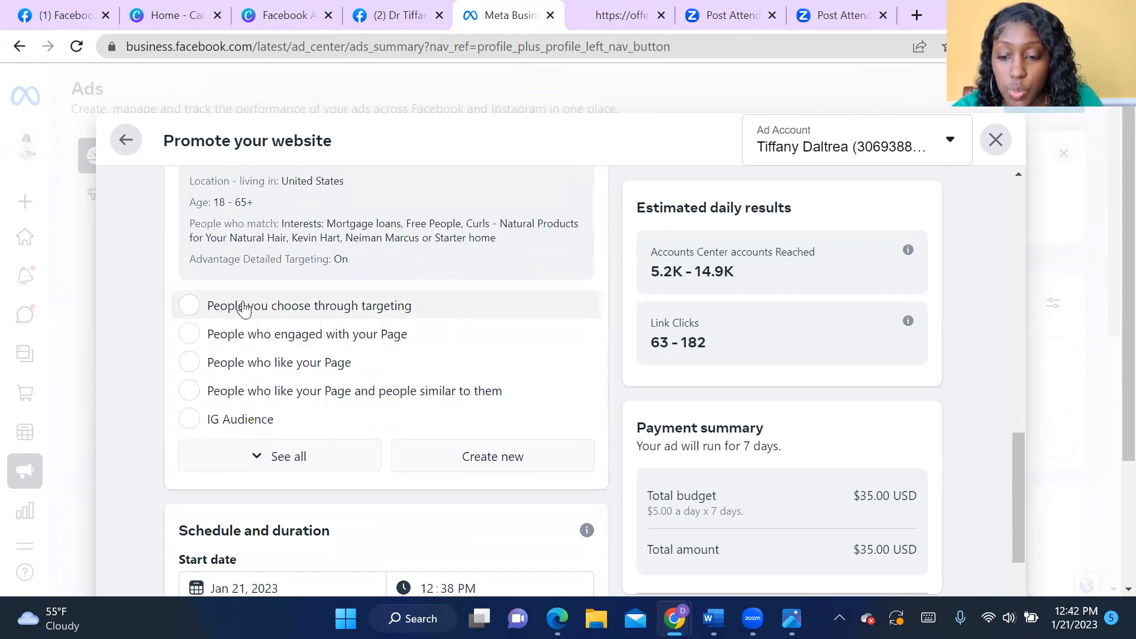
pyautogui.click(197, 313)
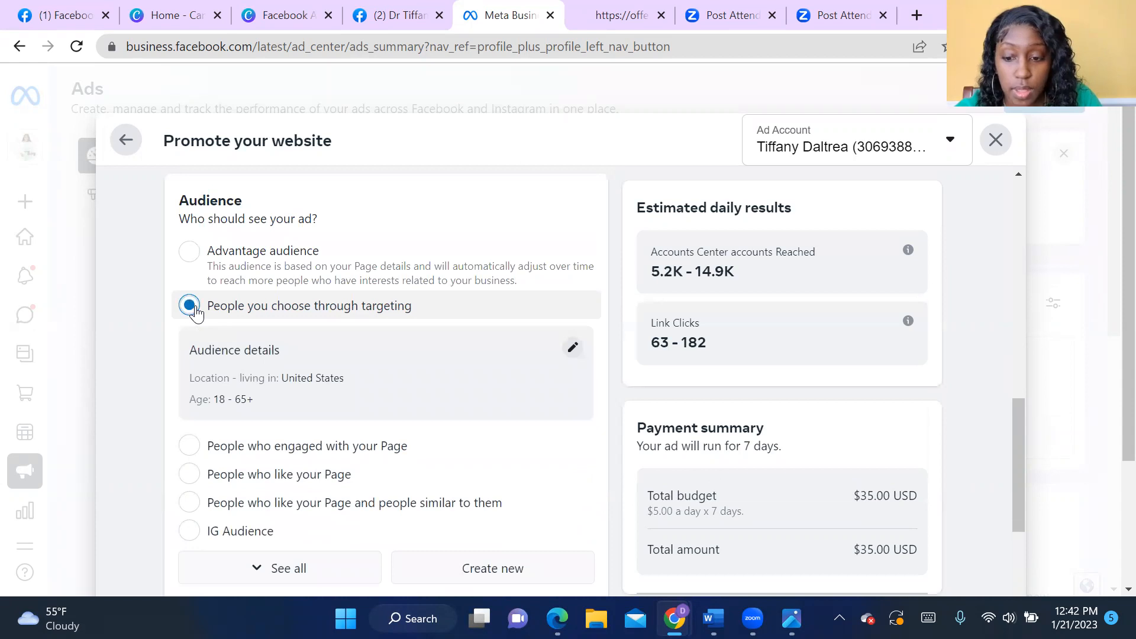
pyautogui.click(574, 348)
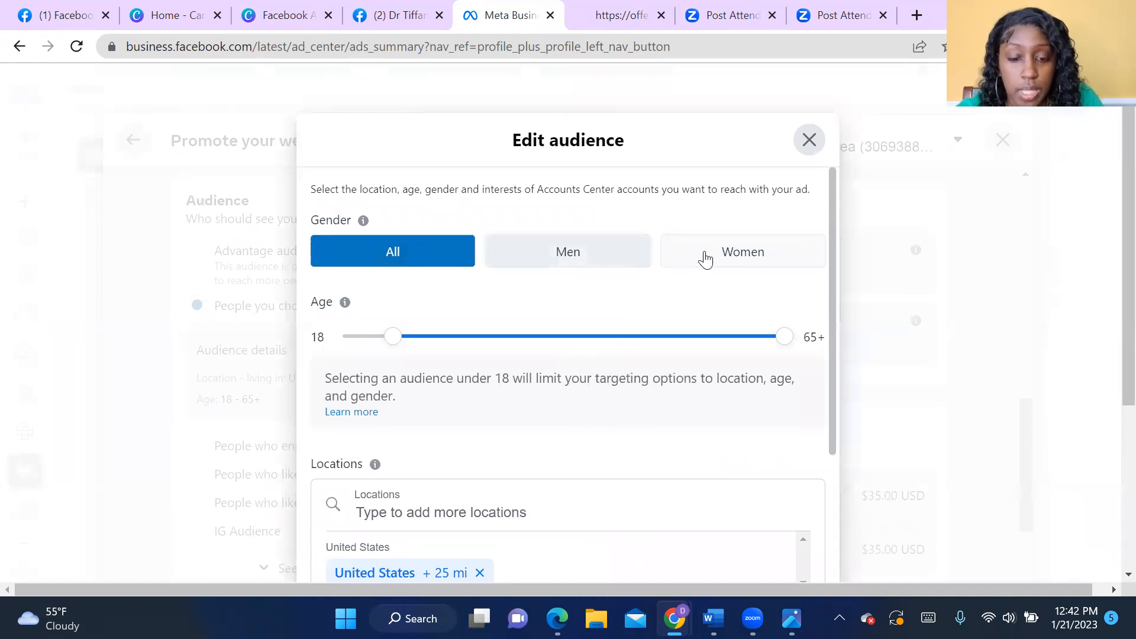
# - Set the audience's gender to Women and its age range to 30–60
pyautogui.click(739, 264)
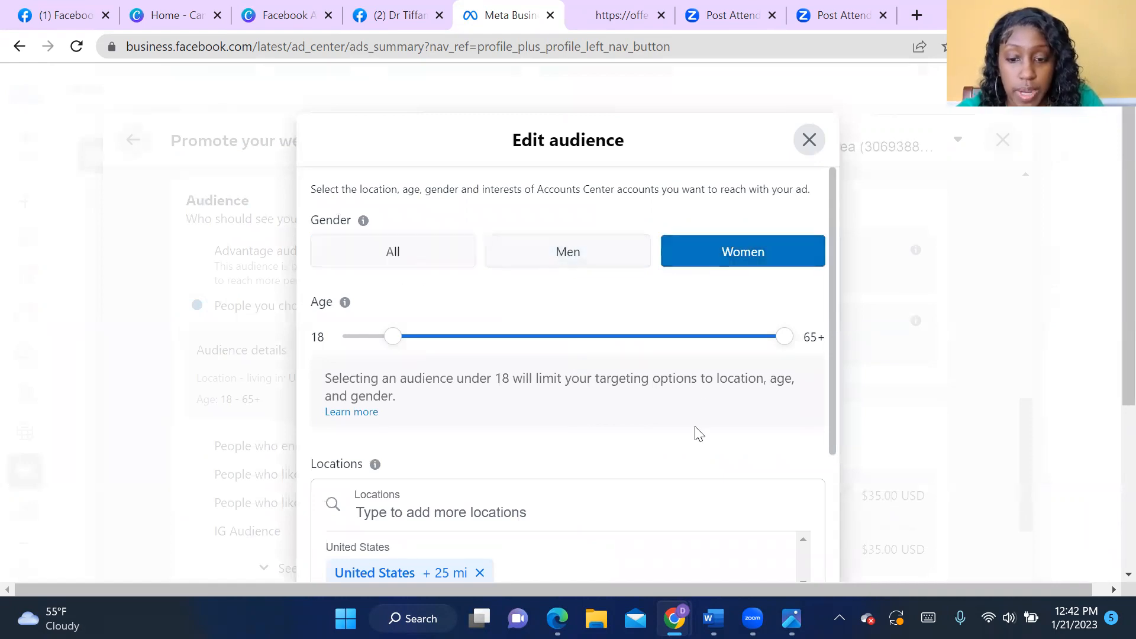
pyautogui.moveTo(389, 344); pyautogui.dragTo(494, 347)
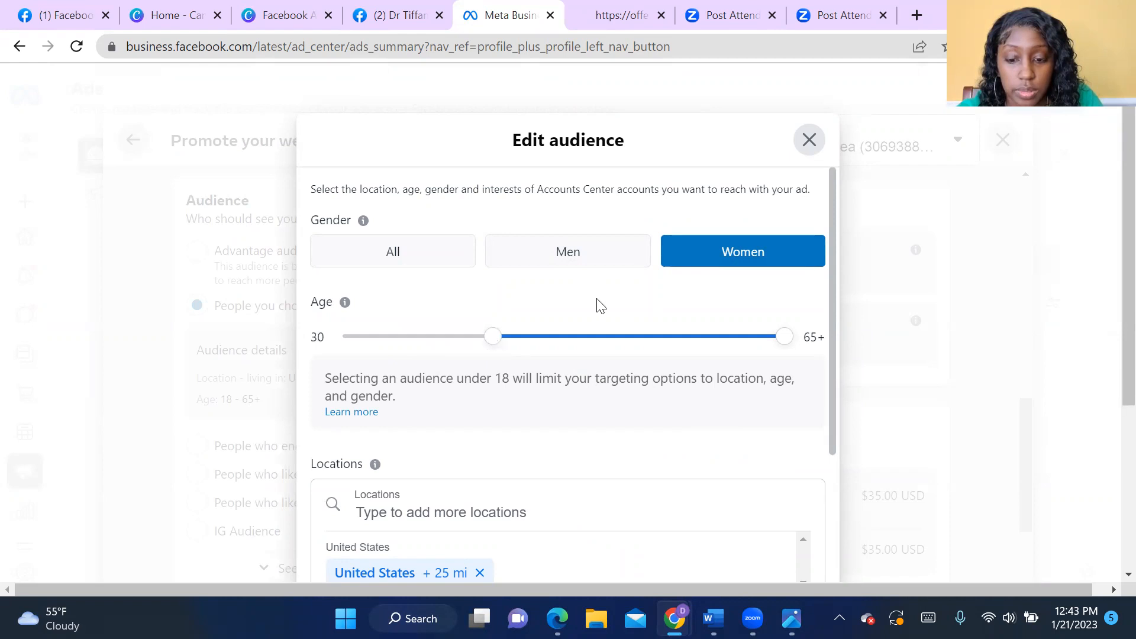
pyautogui.moveTo(779, 352); pyautogui.dragTo(744, 343)
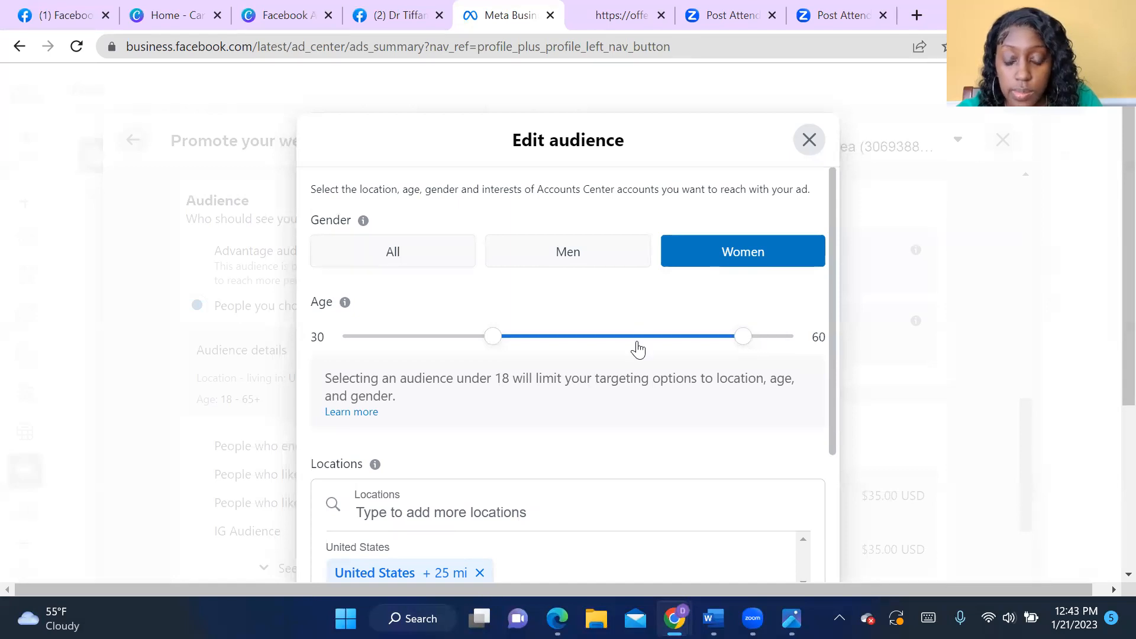
# - Remove United States from the audience's targeted locations
pyautogui.scroll(-3, 638, 349)
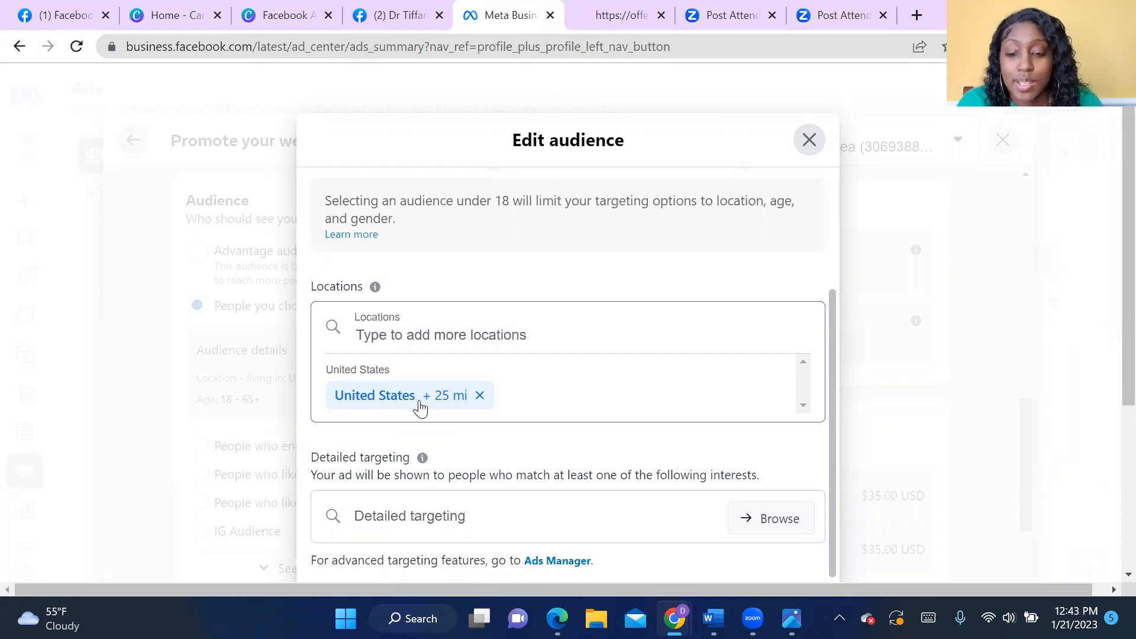
pyautogui.click(480, 395)
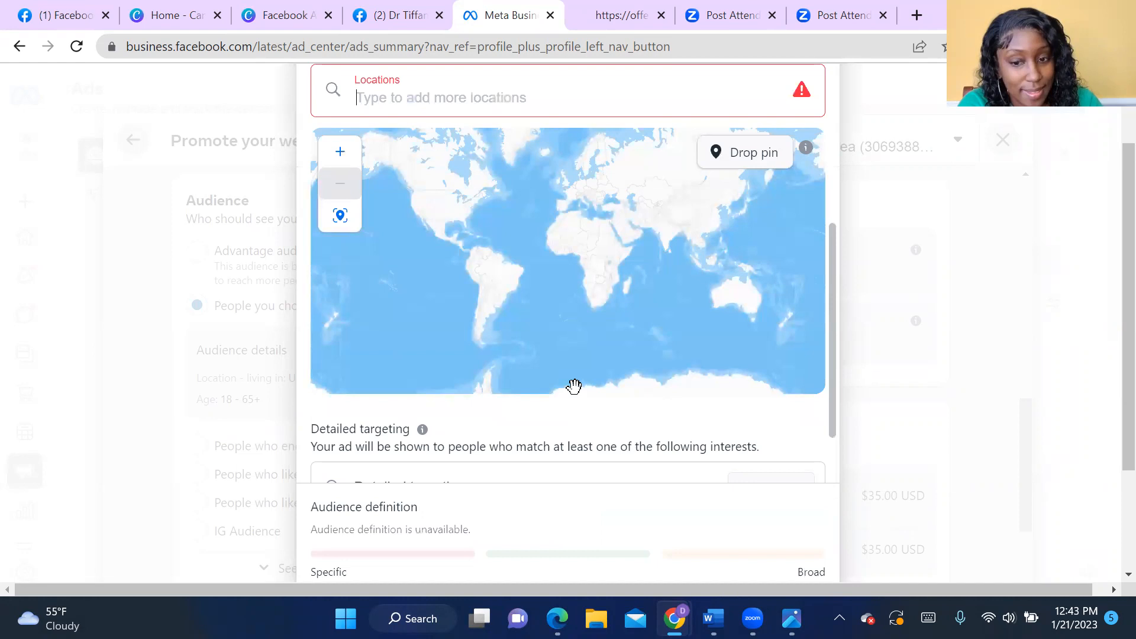
pyautogui.scroll(2, 849, 388)
# - Add the ZIP code 32304, Tallahassee, Florida, as a targeted location
pyautogui.click(516, 205)
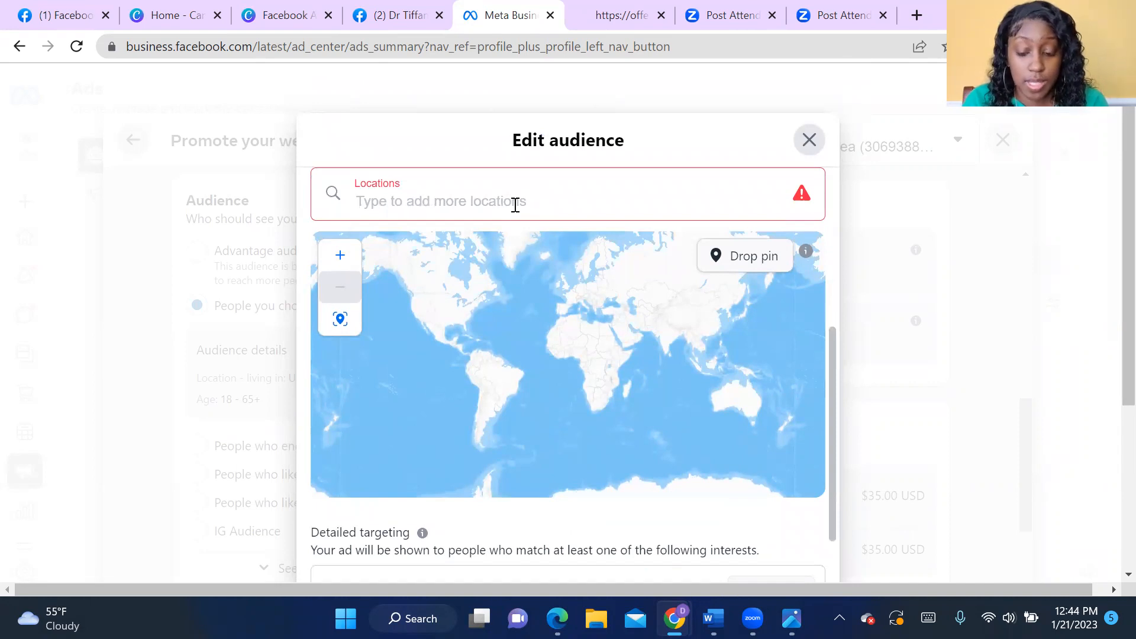
pyautogui.write('32304')
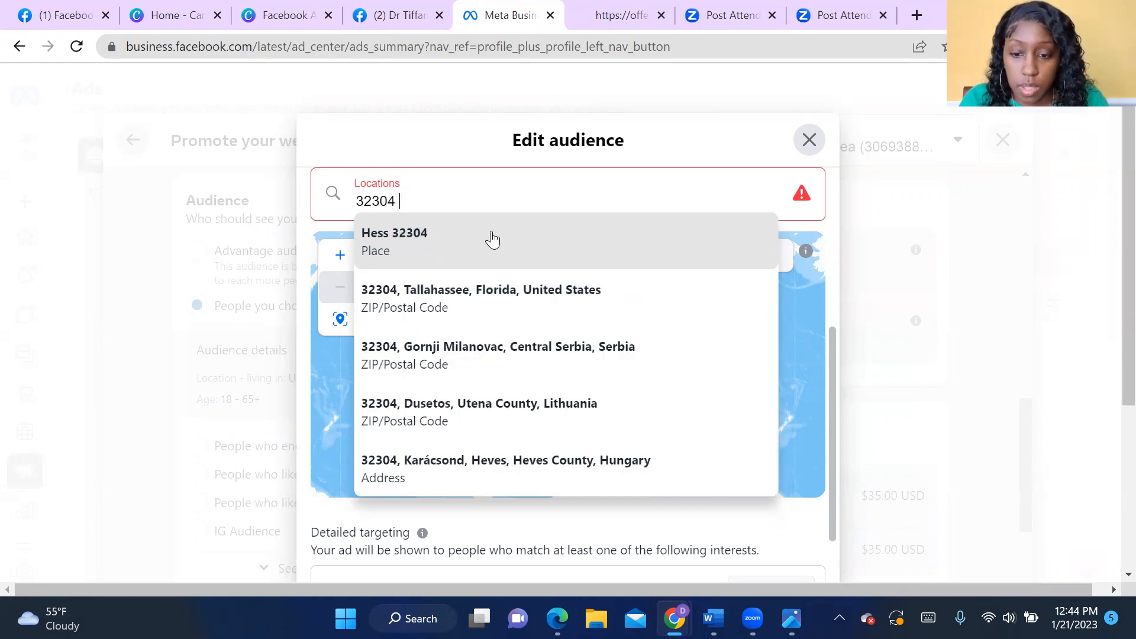
pyautogui.click(489, 305)
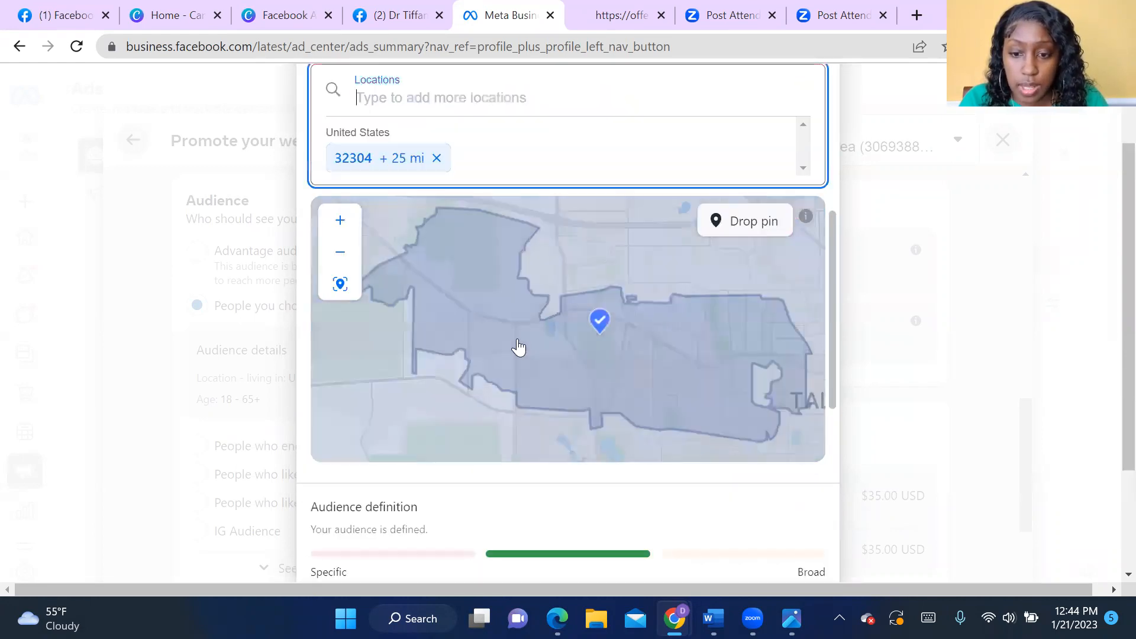
pyautogui.scroll(2, 840, 288)
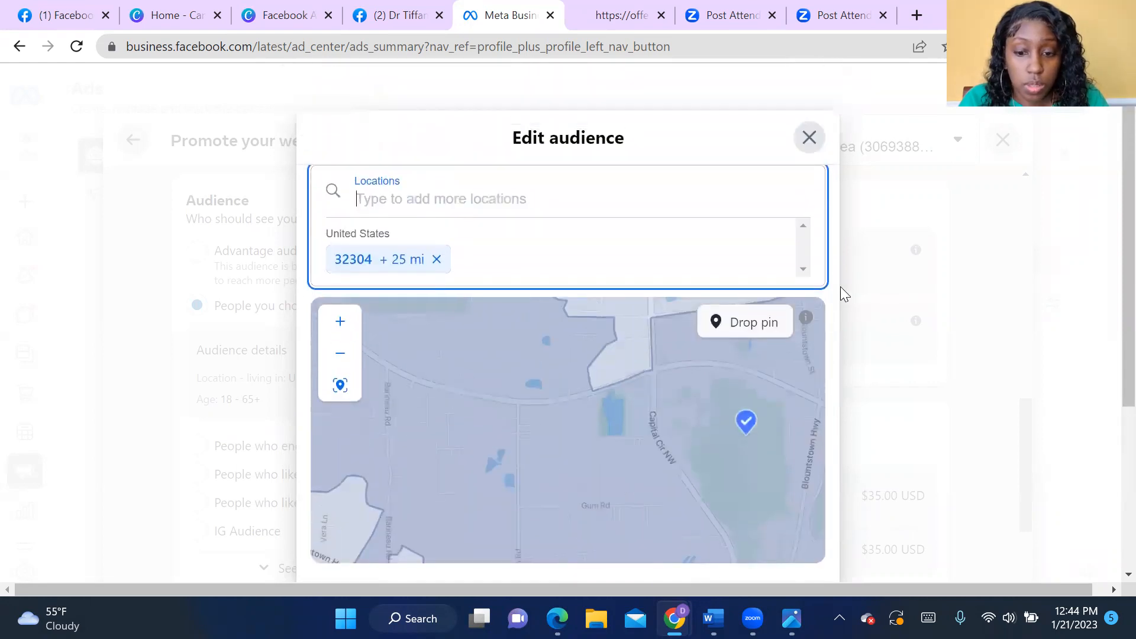
# - Search for ZIP code 32312, then add 32308, Tallahassee, Florida, as a second targeted location instead
pyautogui.scroll(-2, 520, 213)
pyautogui.write('3')
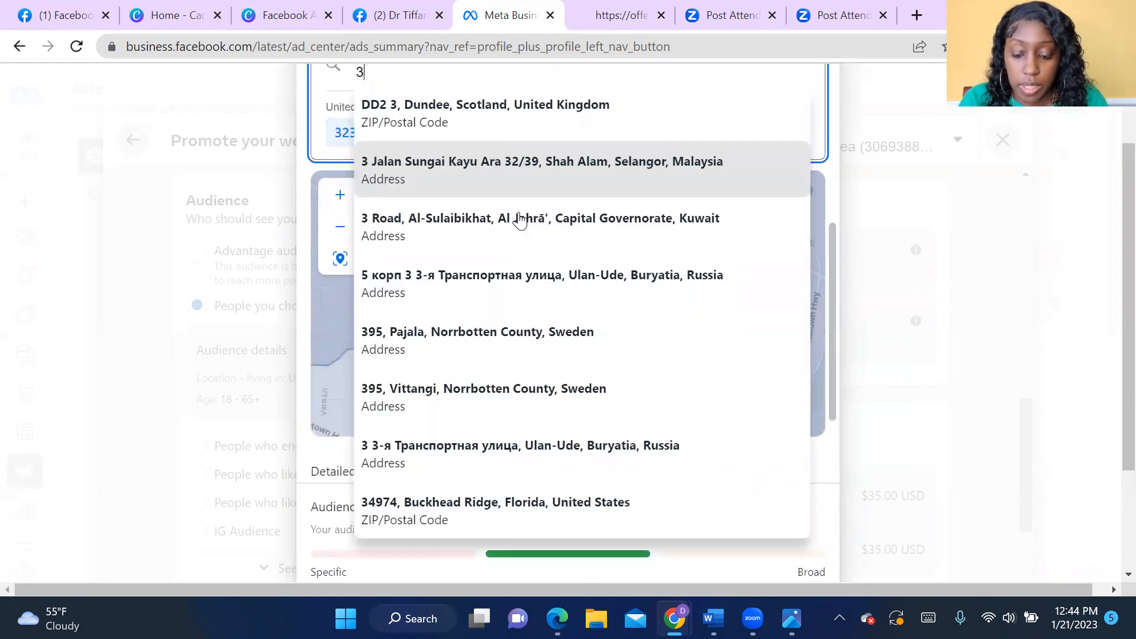
pyautogui.write('2312')
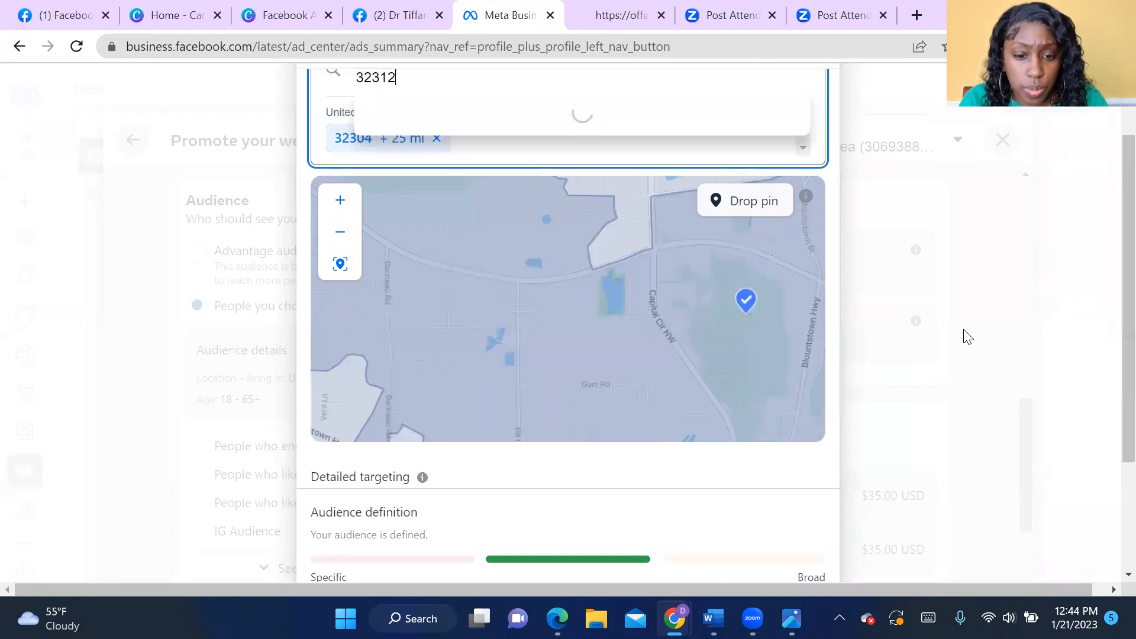
pyautogui.scroll(2, 964, 335)
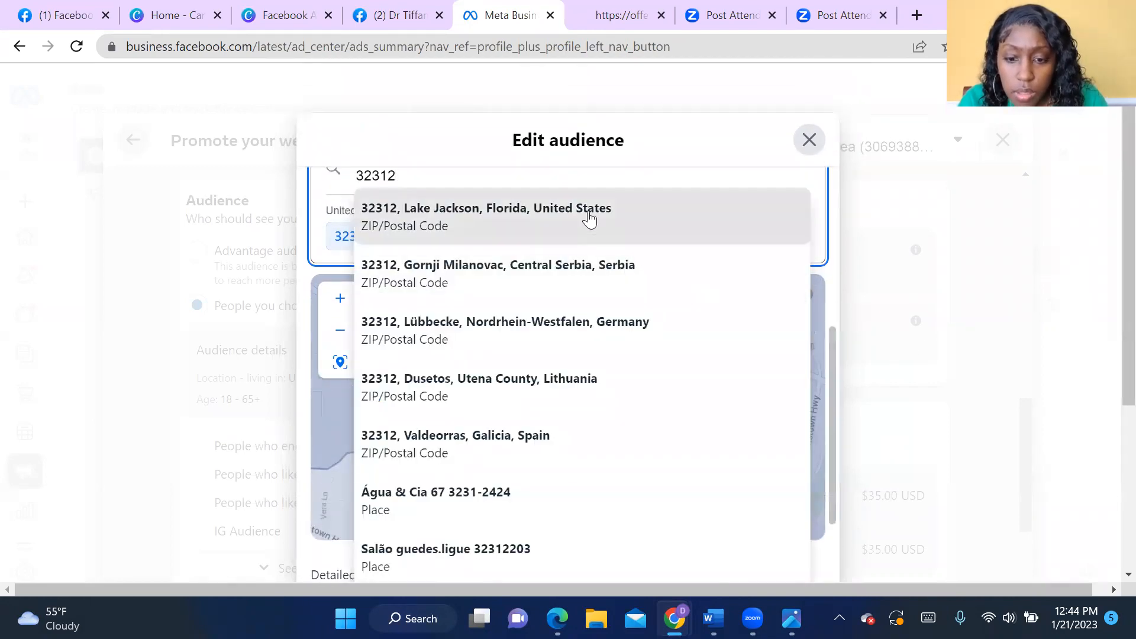
pyautogui.press('BackSpace')
pyautogui.press('BackSpace')
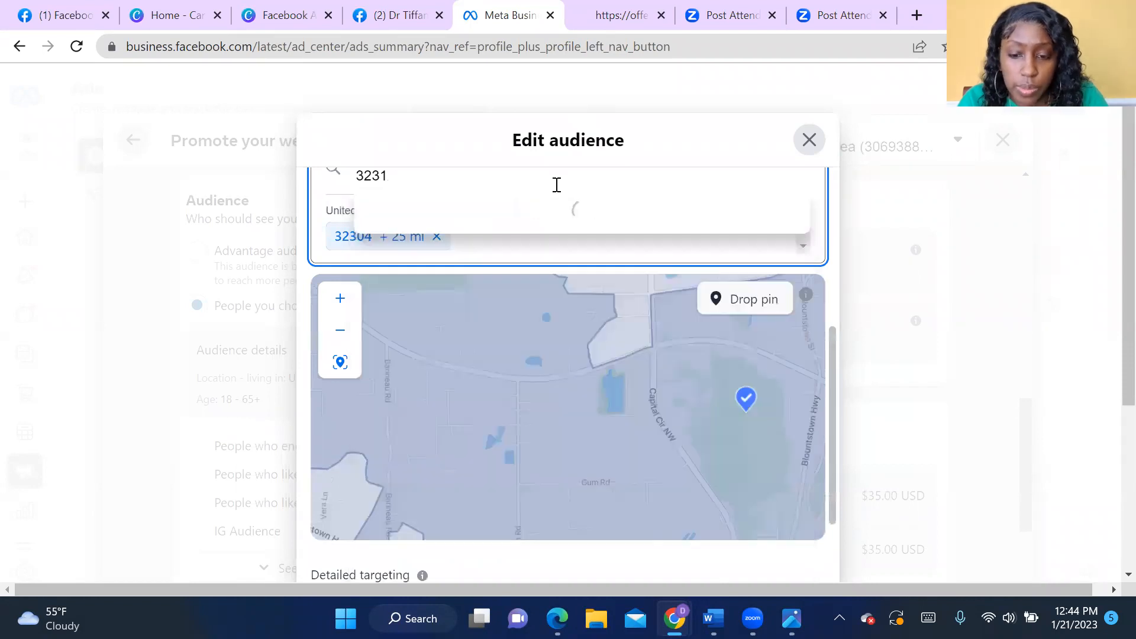
pyautogui.write('08')
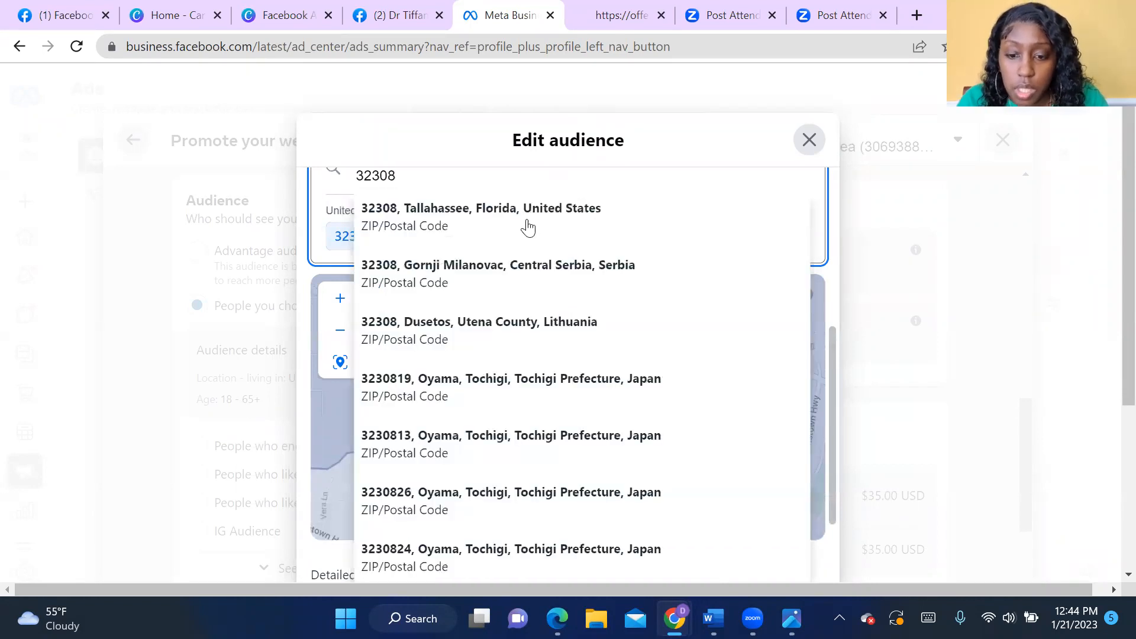
pyautogui.click(527, 227)
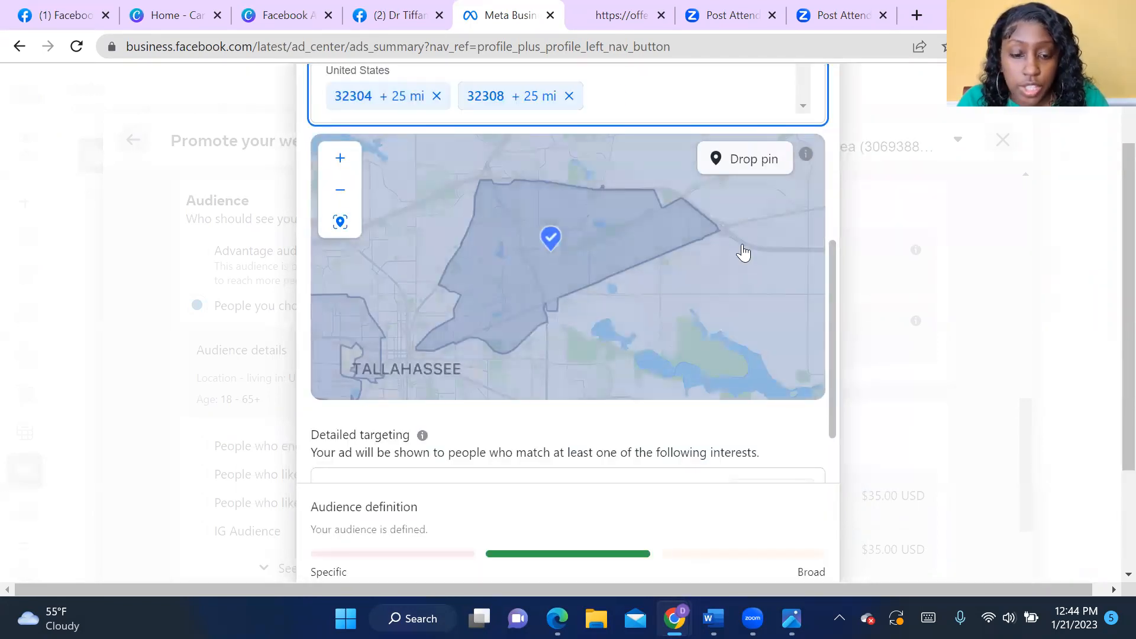
pyautogui.scroll(2, 556, 256)
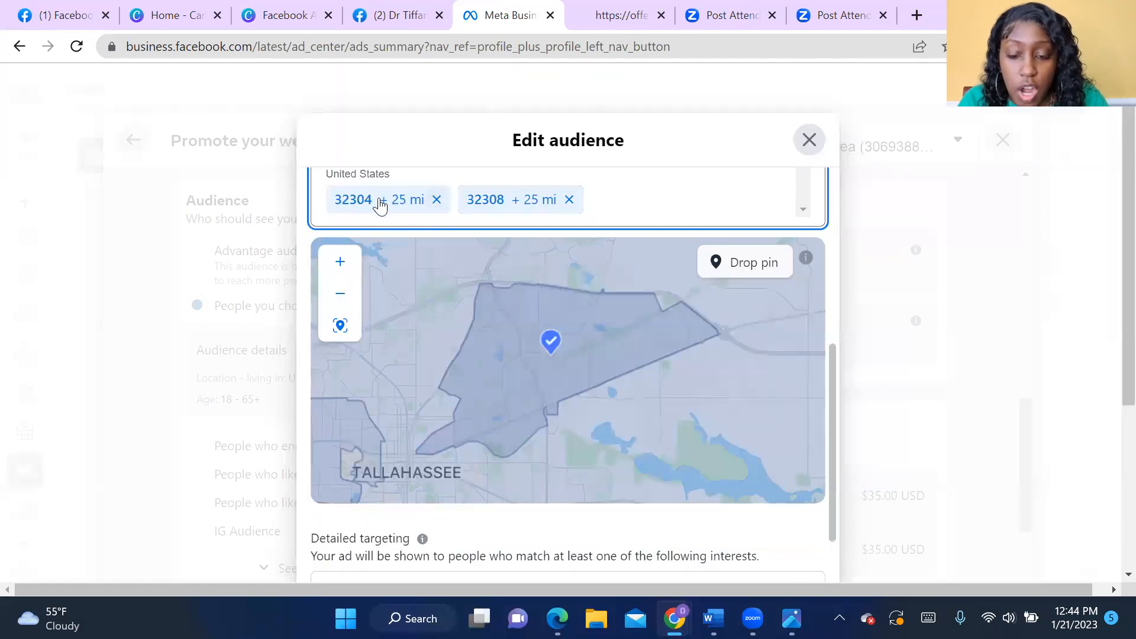
pyautogui.scroll(-5, 473, 225)
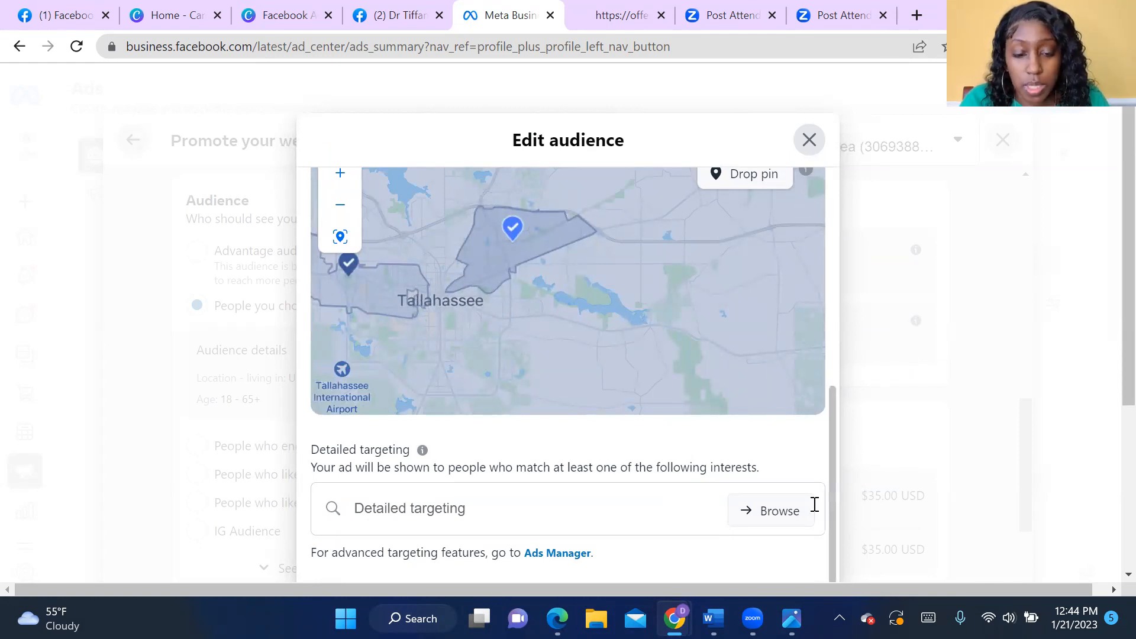
# - Remove the ZIP codes 32304 and 32308 from the audience's locations
pyautogui.moveTo(832, 449); pyautogui.dragTo(846, 347)
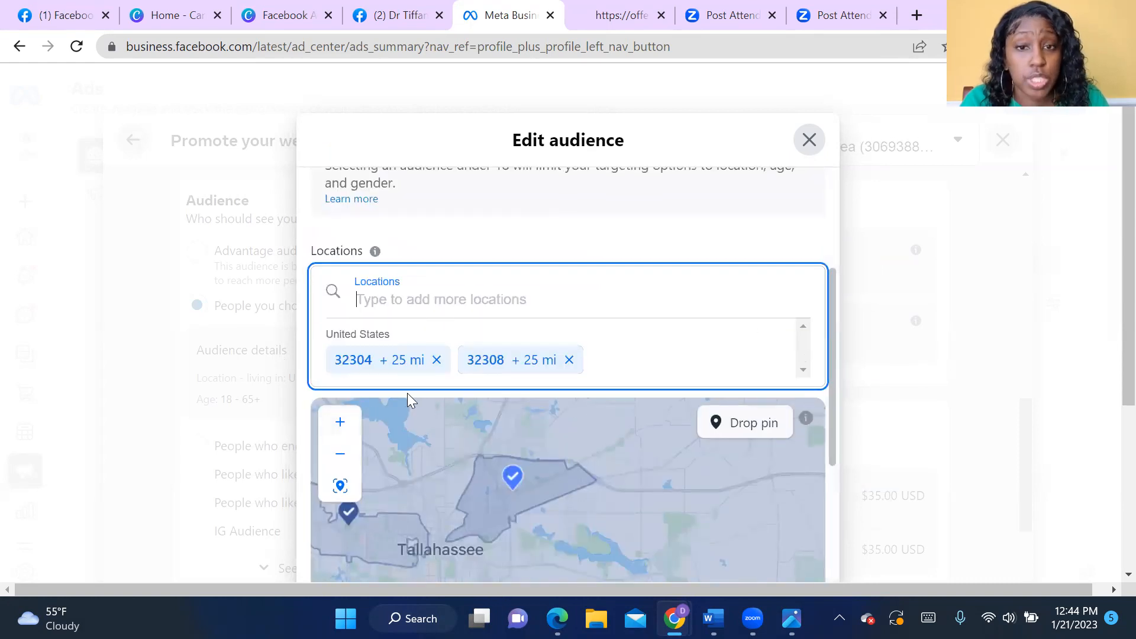
pyautogui.click(437, 368)
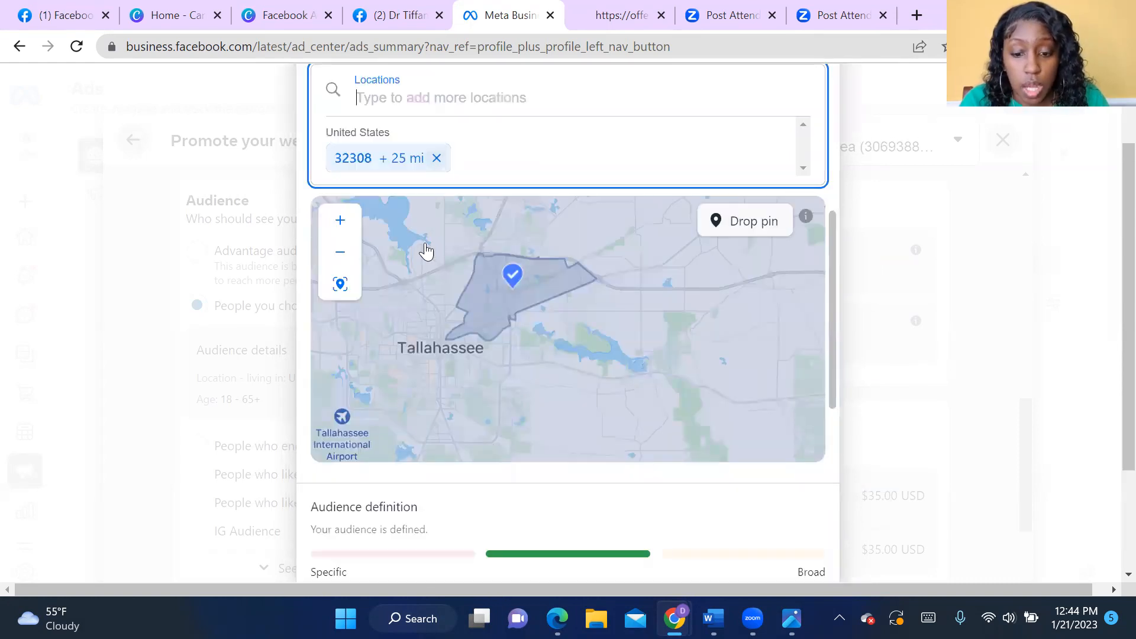
pyautogui.click(436, 160)
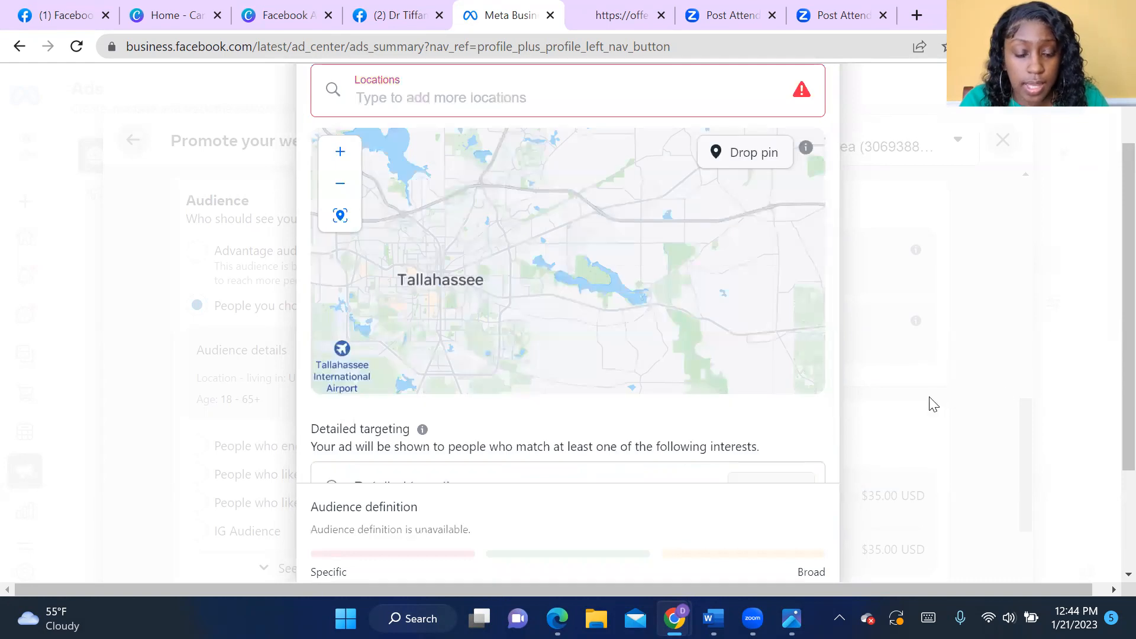
# - Add the city of Tallahassee, Florida, United States, as the audience's location
pyautogui.click(528, 211)
pyautogui.write('T')
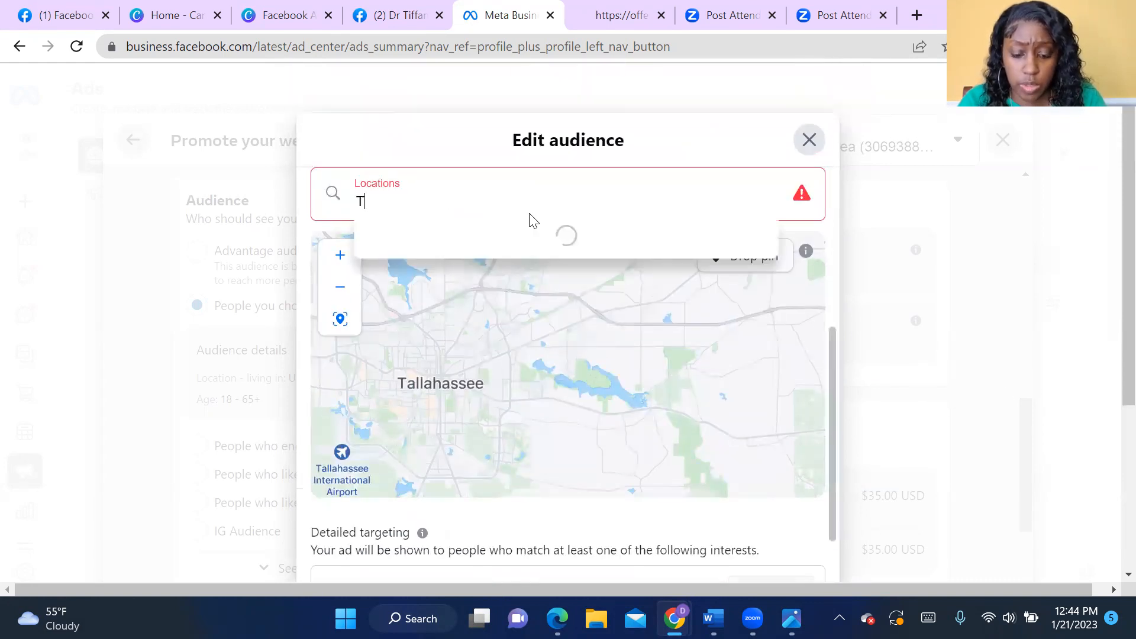
pyautogui.write('allahassee')
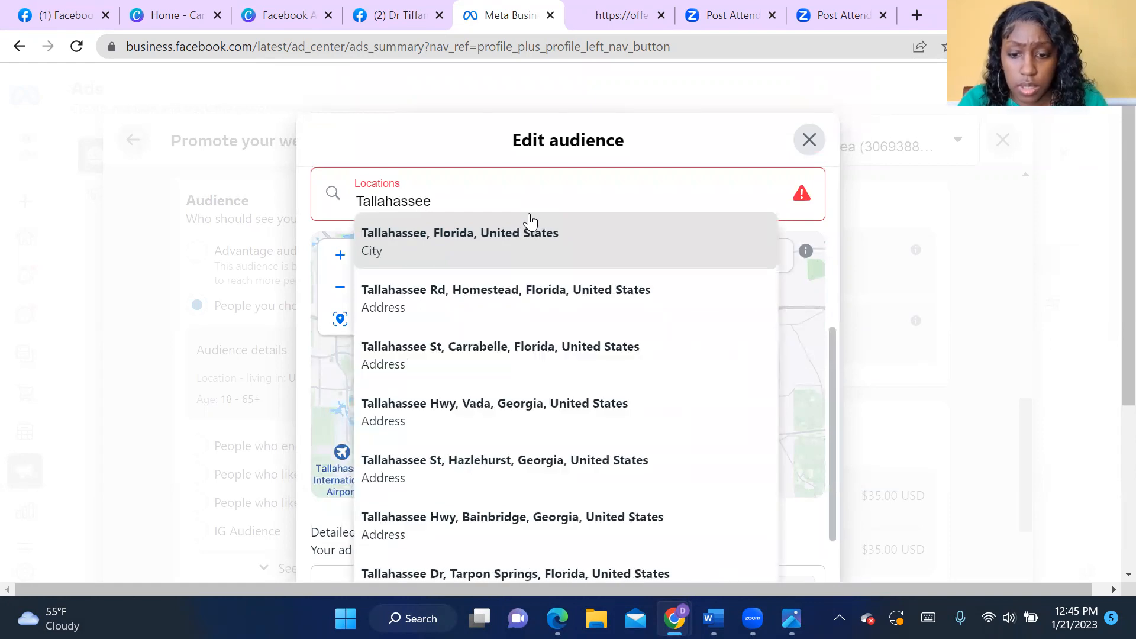
pyautogui.click(510, 231)
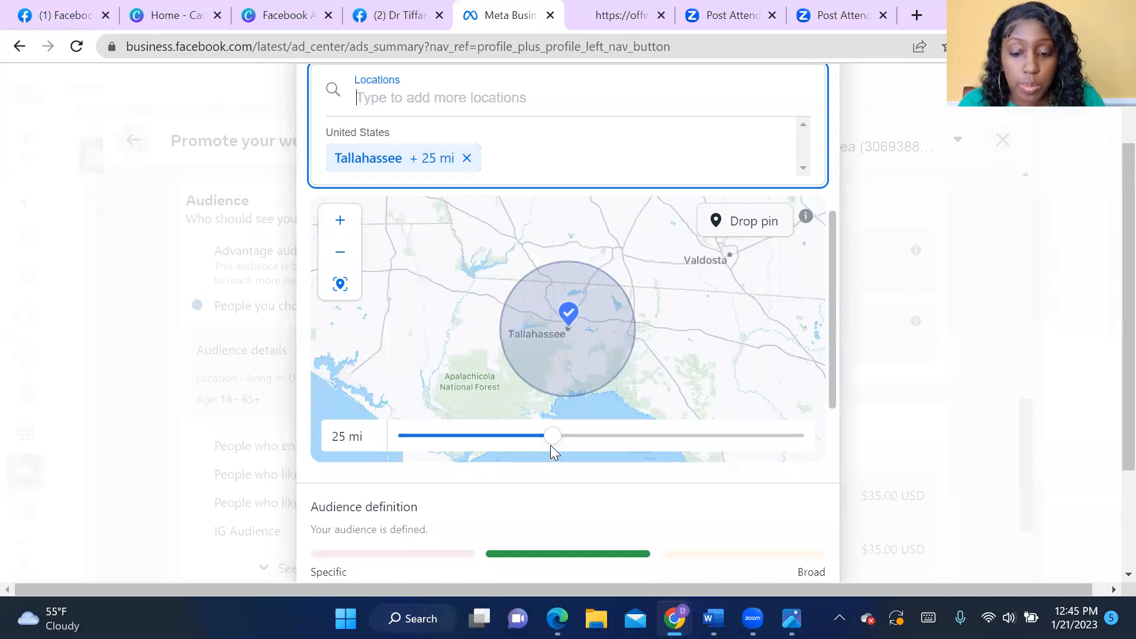
# - Try radii of 16 and 23 miles around Tallahassee, and return the radius to 25 miles
pyautogui.moveTo(549, 445)
pyautogui.mouseDown()
pyautogui.moveTo(426, 452)
pyautogui.moveTo(728, 451)
pyautogui.moveTo(532, 452)
pyautogui.mouseUp()
pyautogui.moveTo(471, 453); pyautogui.dragTo(459, 453)
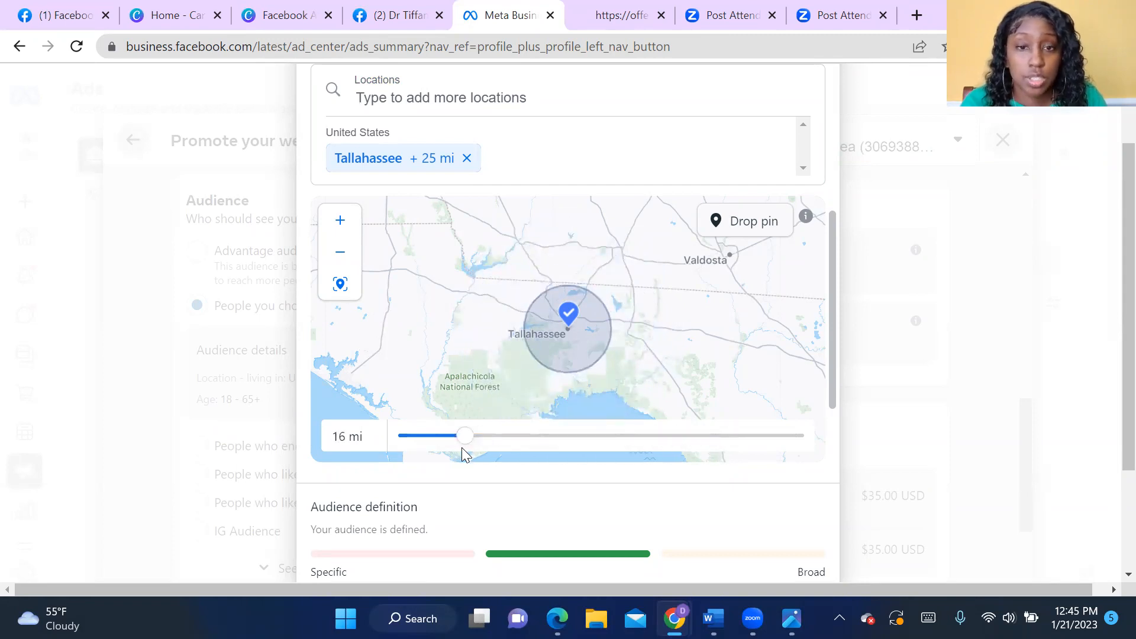
pyautogui.moveTo(462, 449); pyautogui.dragTo(532, 447)
pyautogui.scroll(-1, 536, 444)
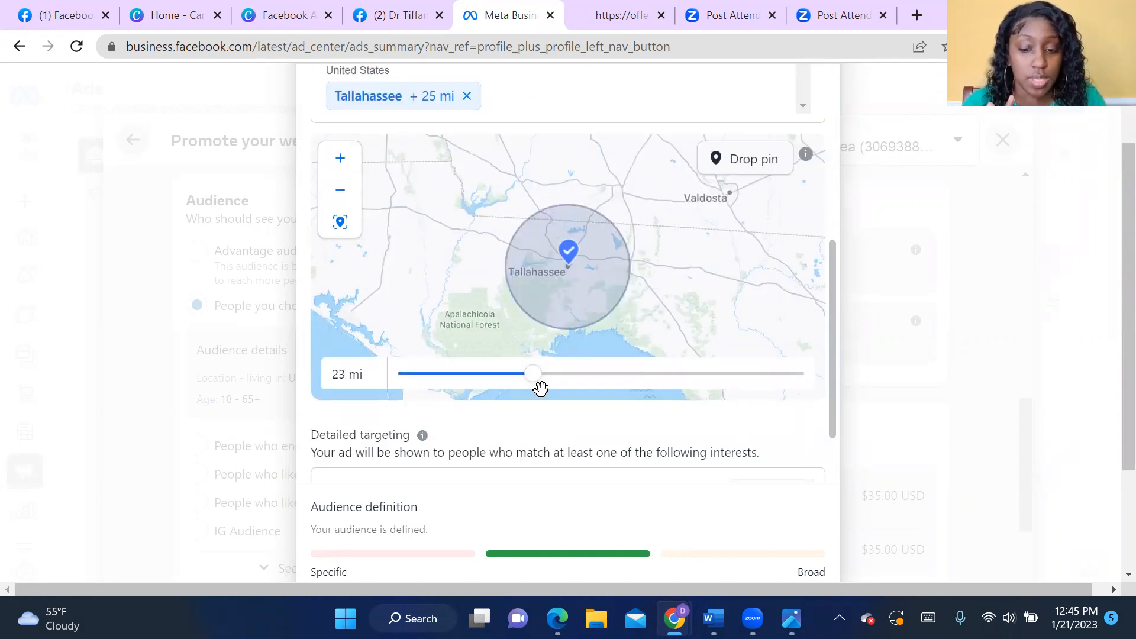
pyautogui.moveTo(533, 384); pyautogui.dragTo(550, 390)
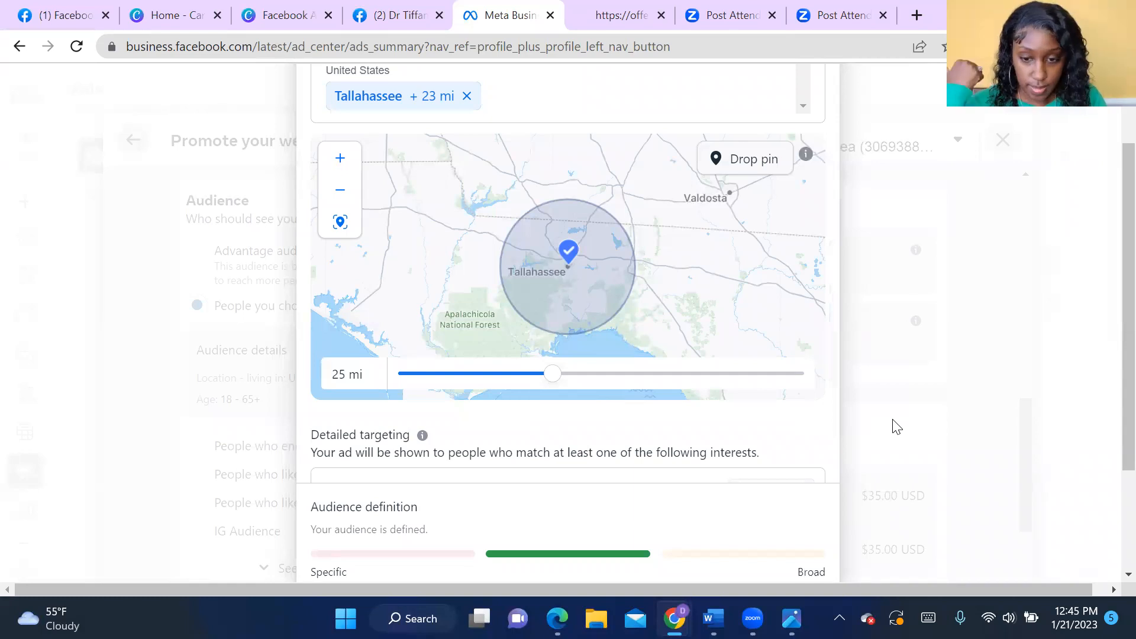
pyautogui.scroll(1, 899, 427)
pyautogui.scroll(1, 898, 427)
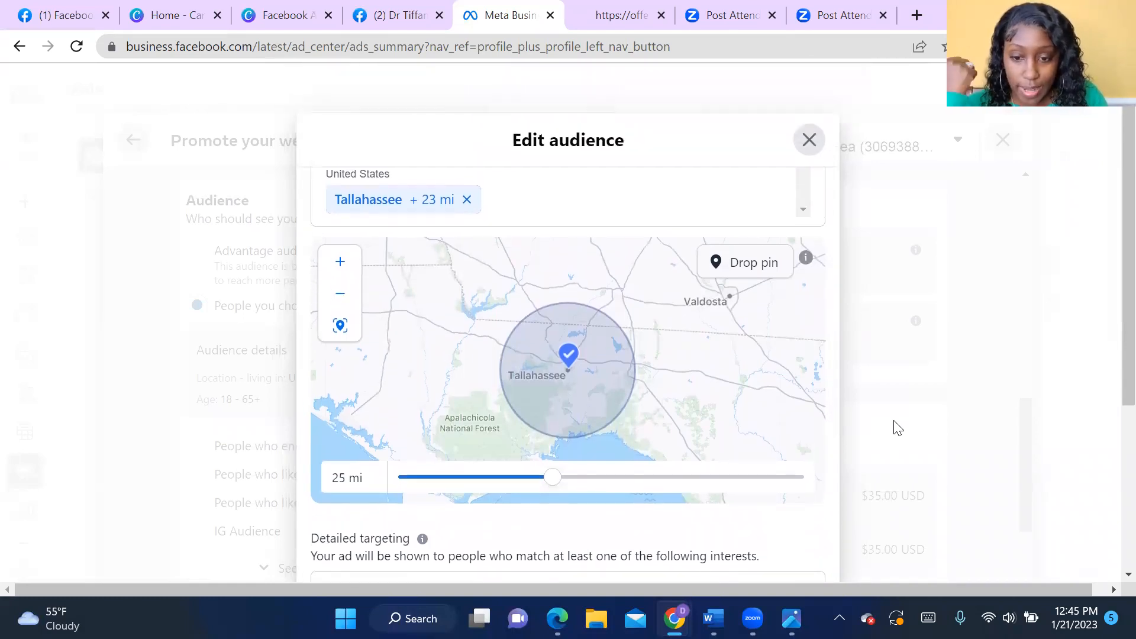
pyautogui.moveTo(556, 487)
pyautogui.mouseDown()
pyautogui.moveTo(570, 485)
pyautogui.moveTo(553, 485)
pyautogui.mouseUp()
# - Check the audience definition and the location map, and save the edited audience
pyautogui.scroll(-5, 947, 431)
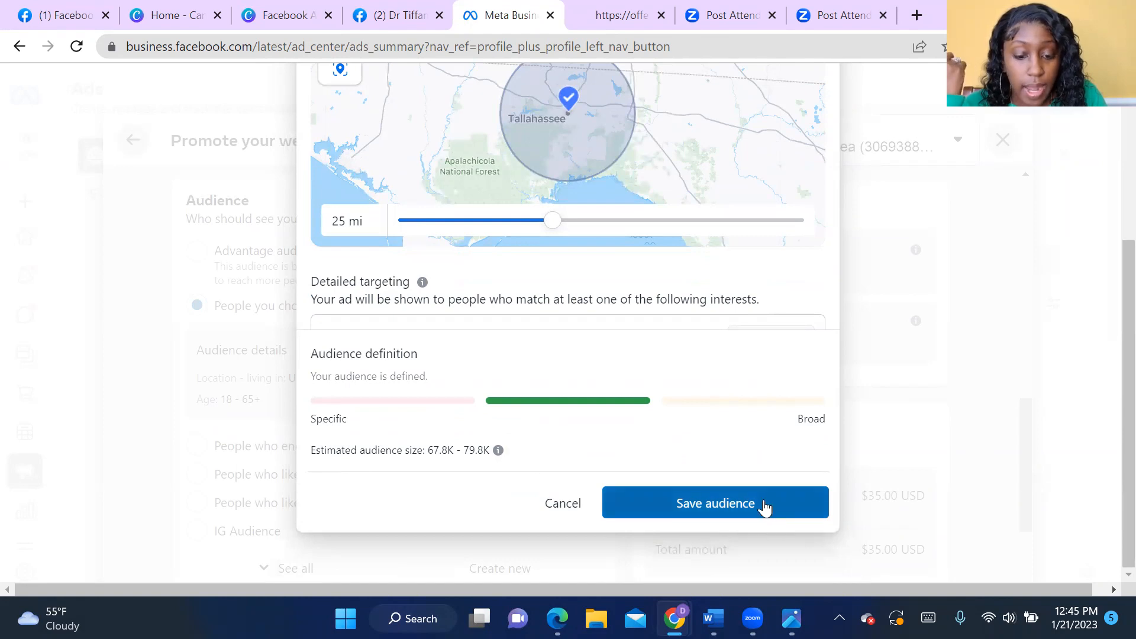
pyautogui.scroll(5, 982, 460)
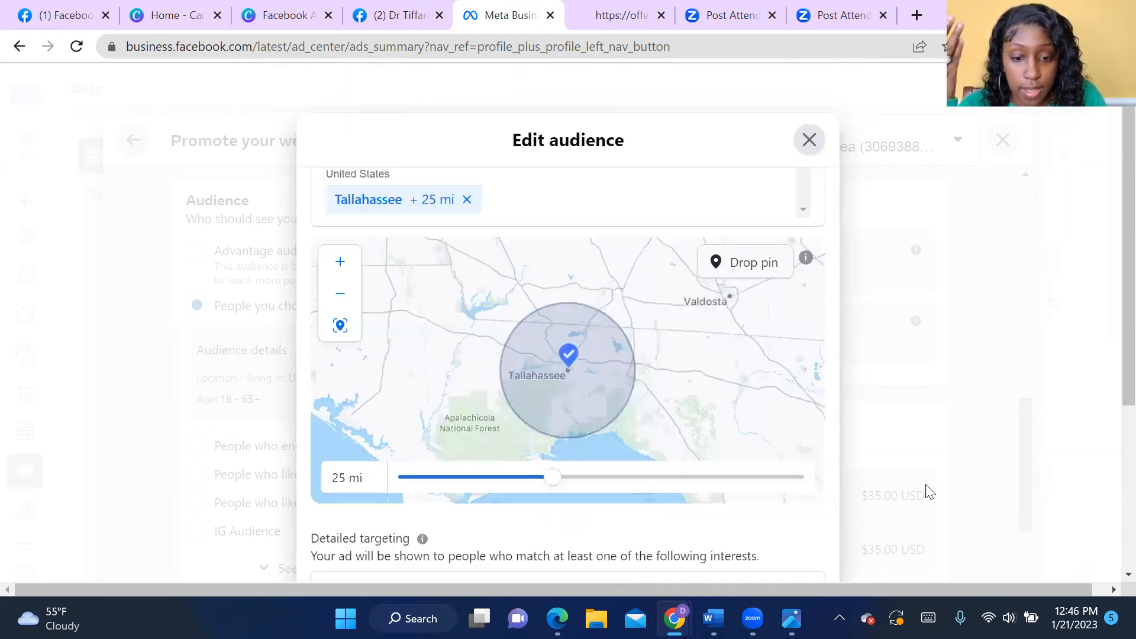
pyautogui.scroll(-5, 925, 480)
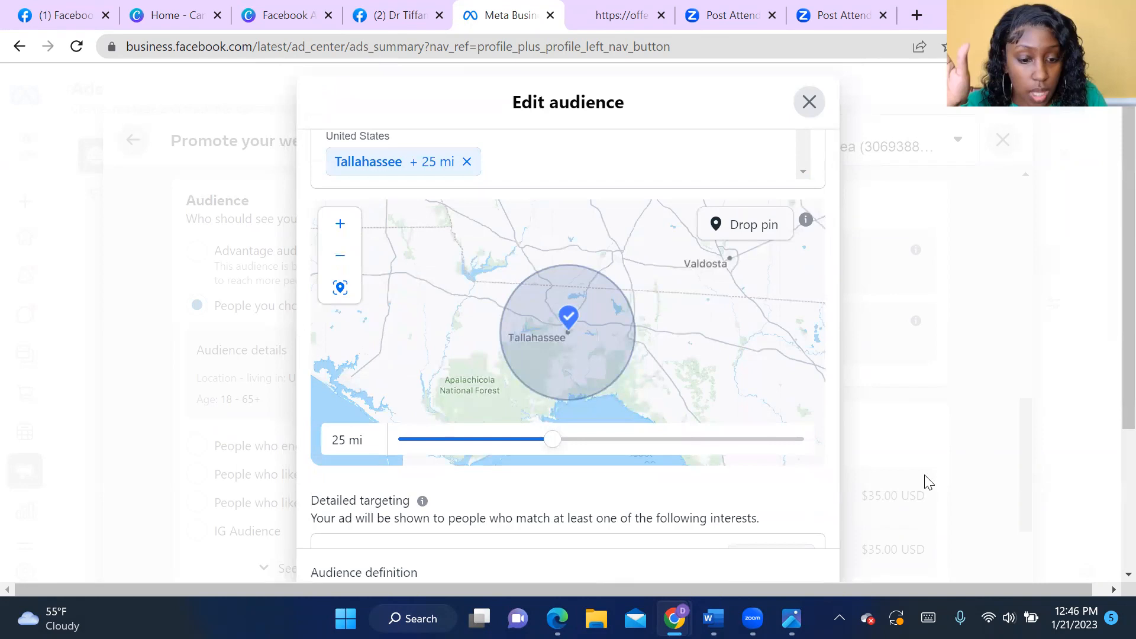
pyautogui.click(826, 510)
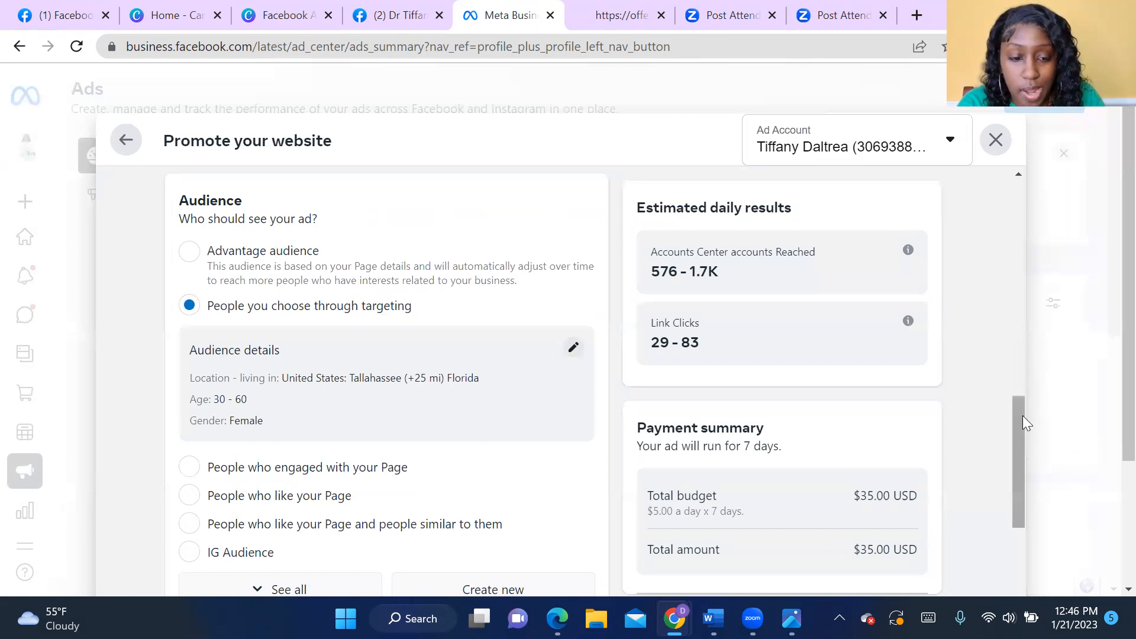
# - Review the ad from the creative and preview through headline, button label, website URL and special ad category to the audience section
pyautogui.scroll(4, 1023, 417)
pyautogui.scroll(8, 1022, 415)
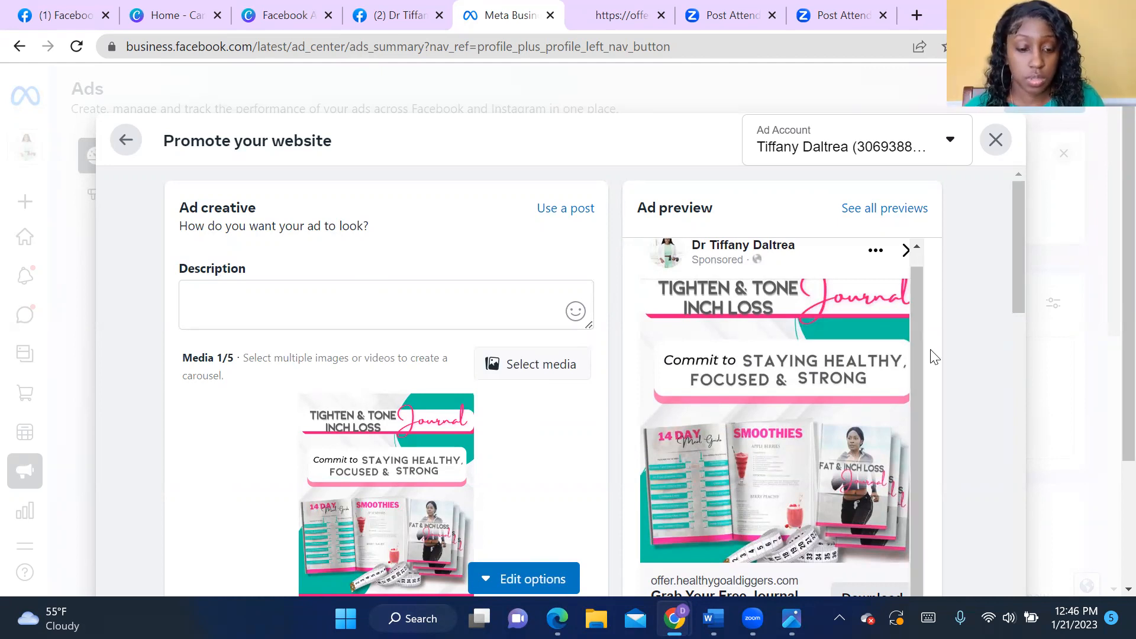
pyautogui.scroll(-5, 953, 367)
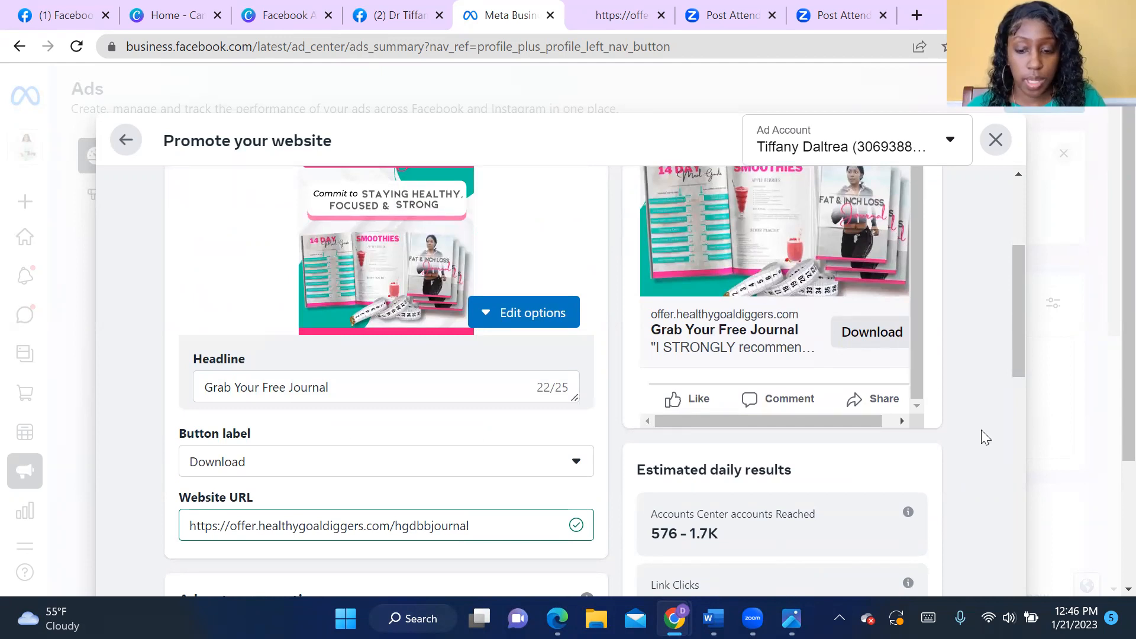
pyautogui.scroll(-3, 981, 432)
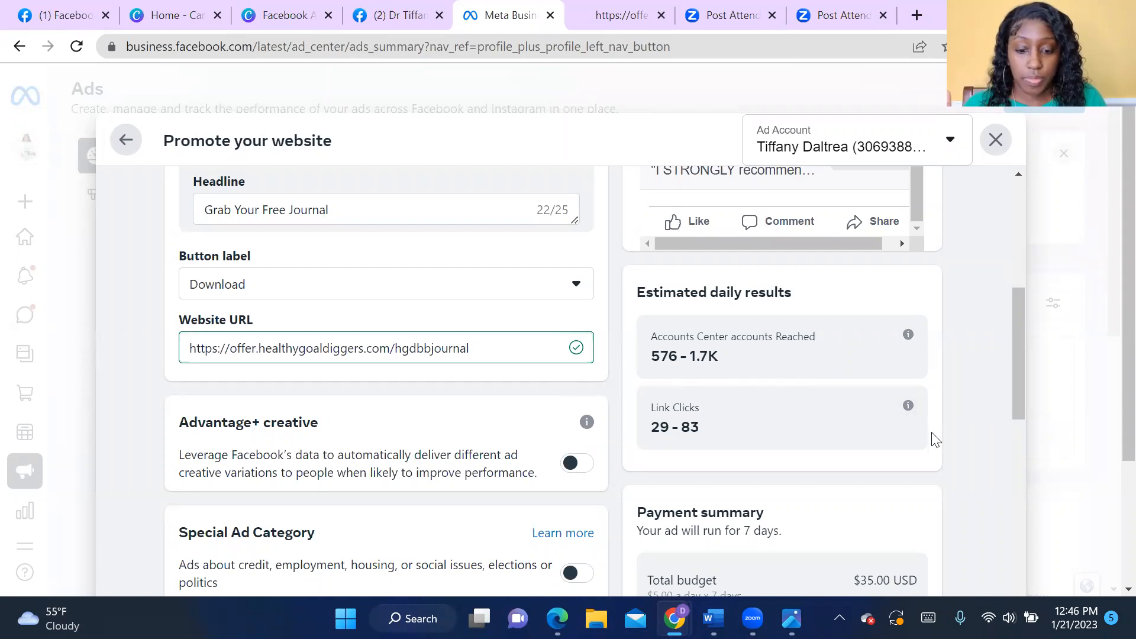
pyautogui.scroll(-3, 956, 443)
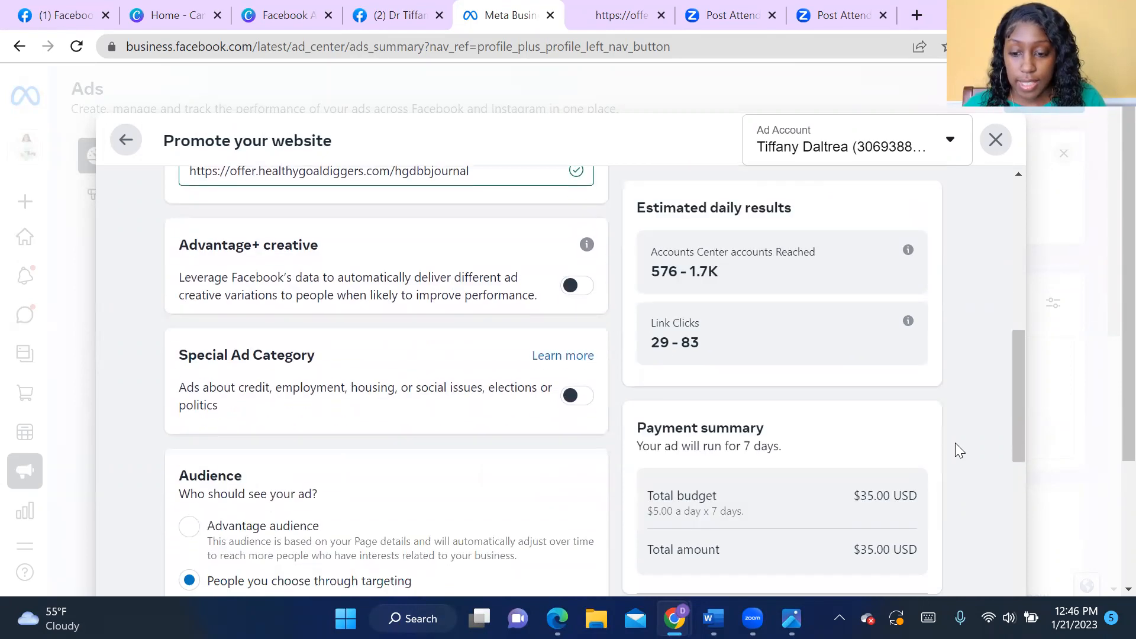
pyautogui.scroll(-3, 925, 473)
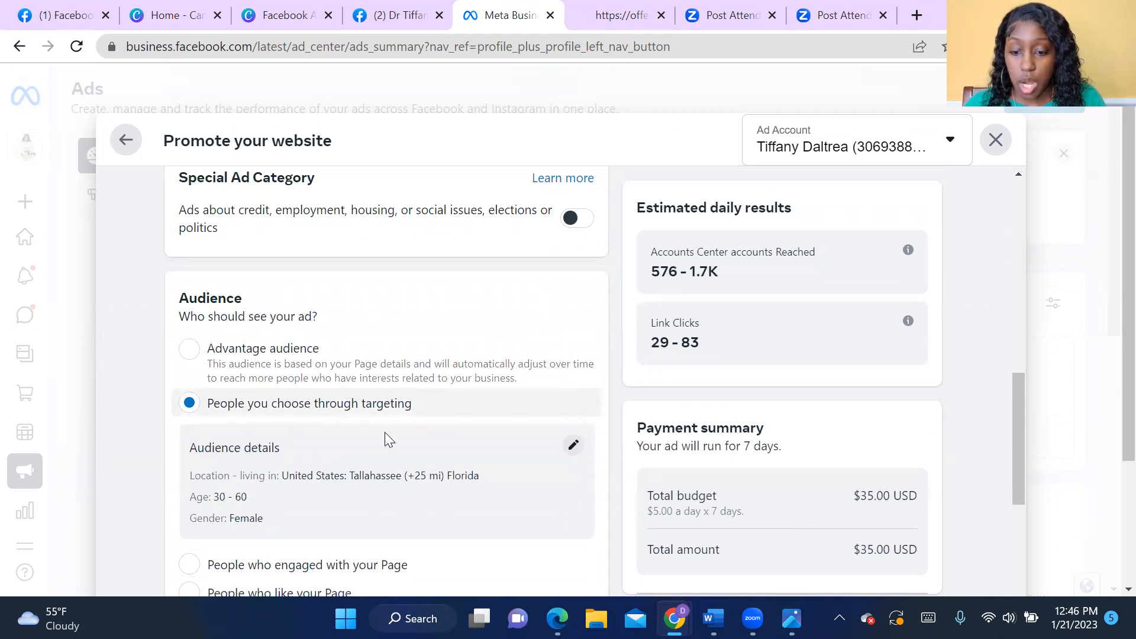
# - Open the chosen audience for editing, review its gender, age, location, detailed targeting and audience definition, and close it without saving
pyautogui.click(574, 445)
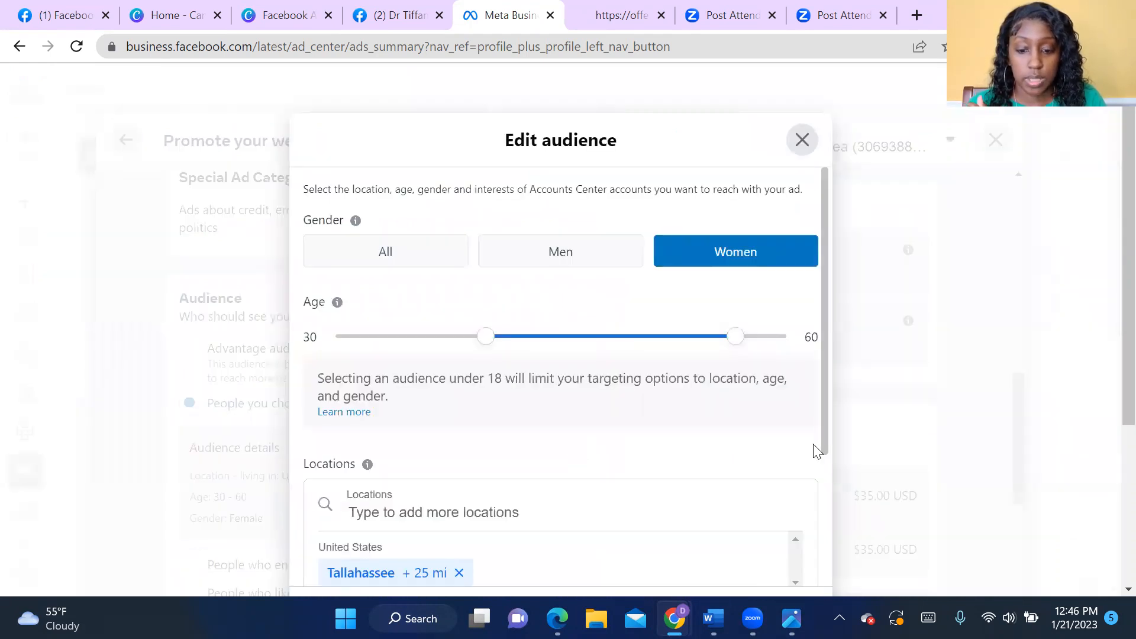
pyautogui.scroll(-3, 860, 411)
pyautogui.scroll(-1, 863, 412)
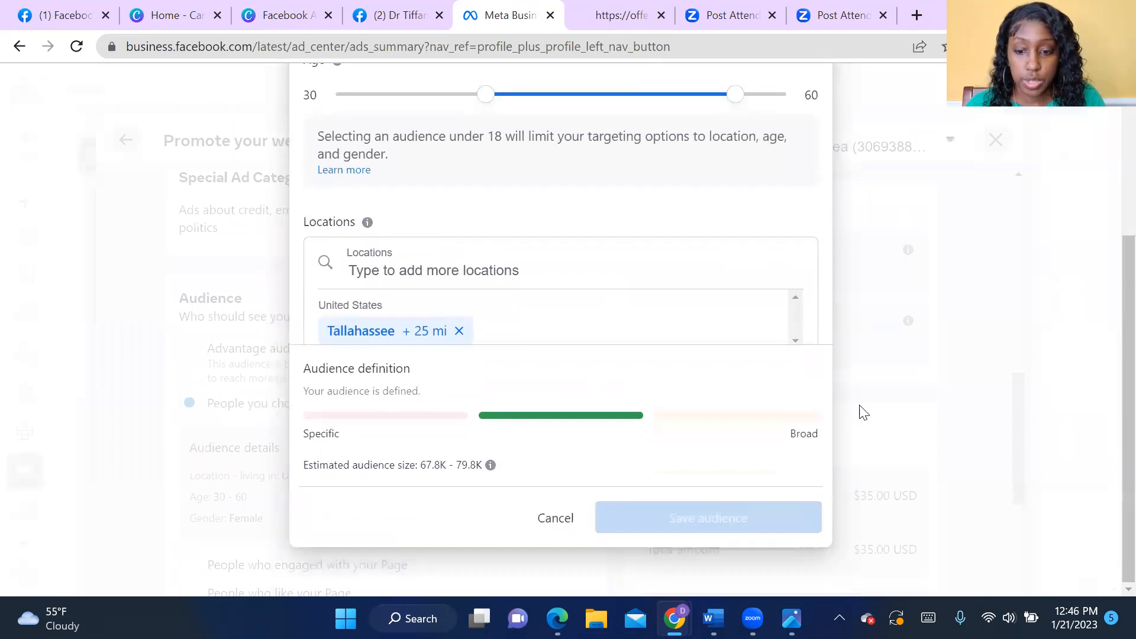
pyautogui.scroll(3, 864, 413)
pyautogui.scroll(-3, 649, 399)
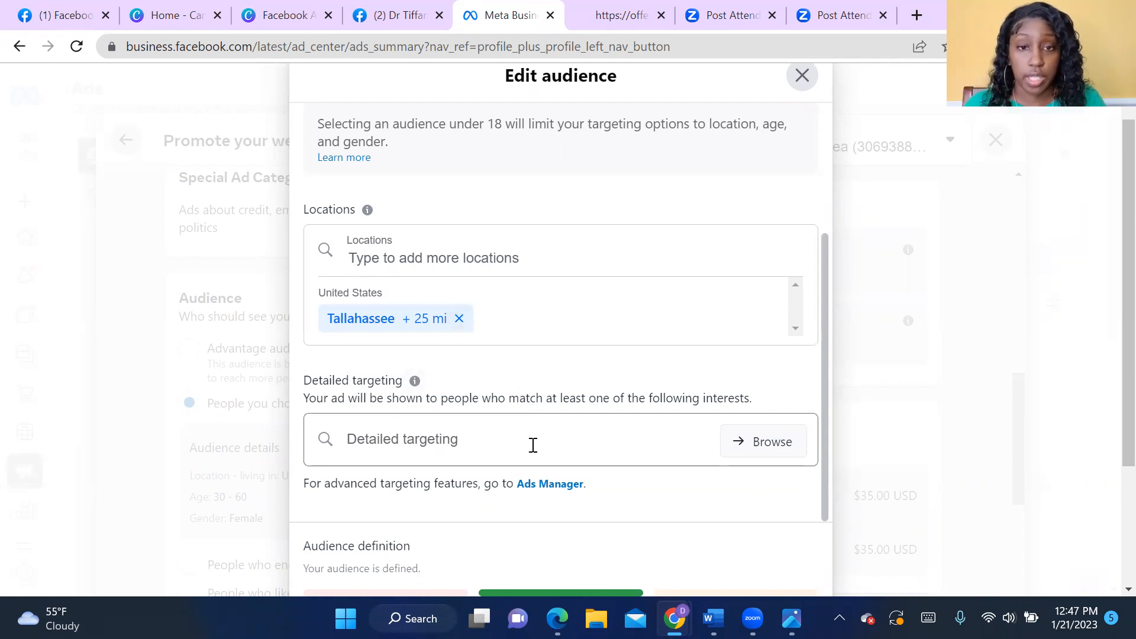
pyautogui.scroll(-3, 865, 544)
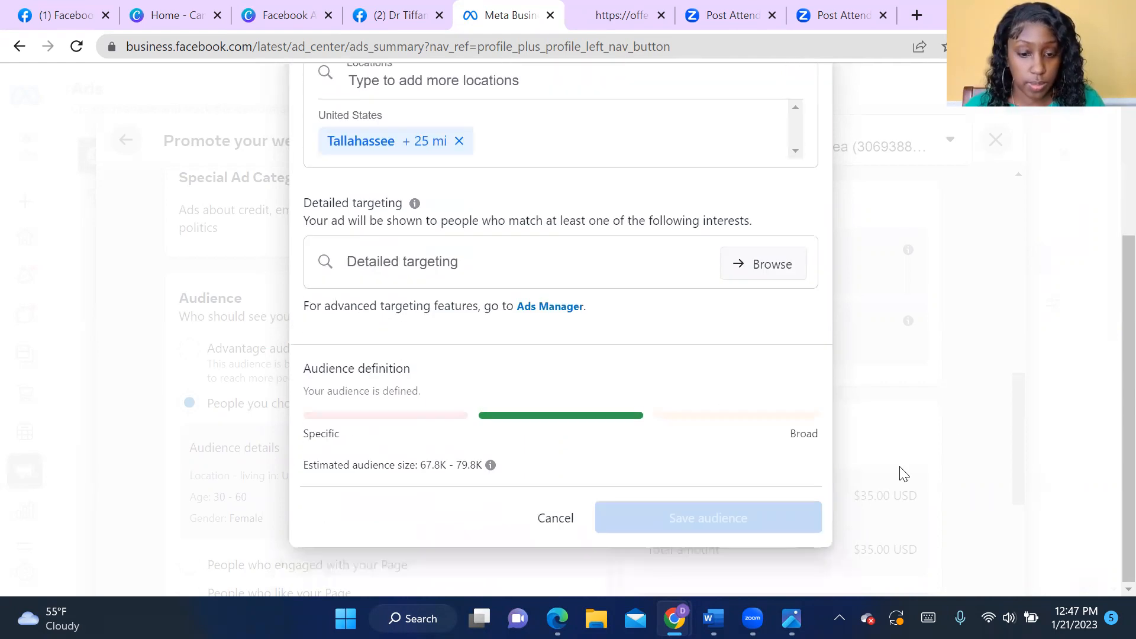
pyautogui.scroll(4, 898, 472)
pyautogui.click(802, 140)
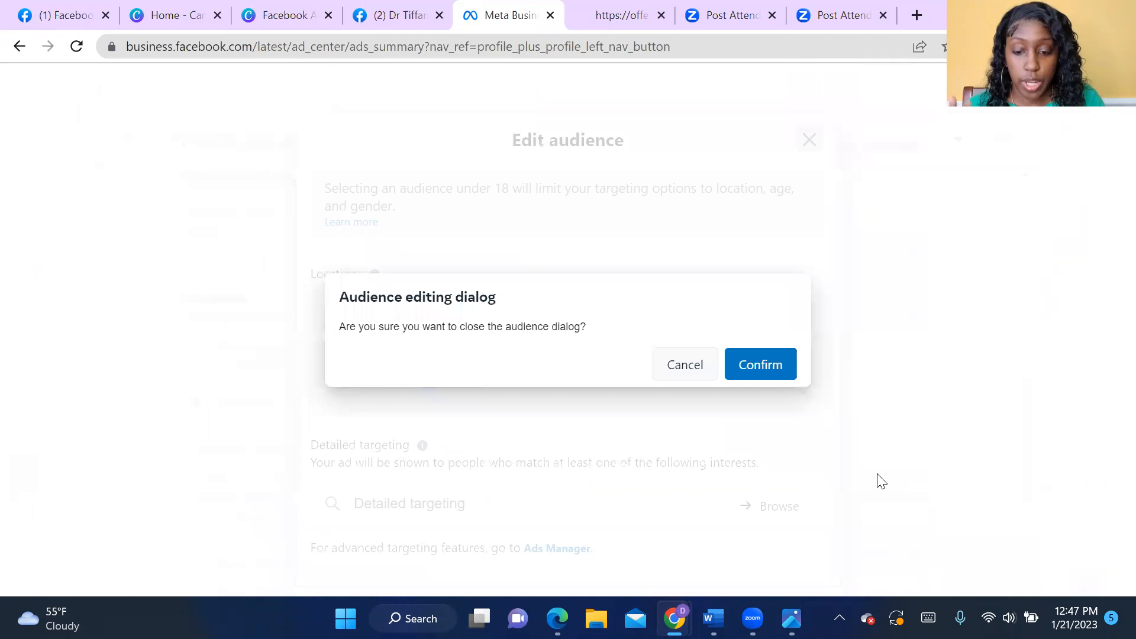
pyautogui.click(776, 373)
# - Examine the ad's schedule and duration, daily budget, estimated daily results and payment summary
pyautogui.scroll(-3, 948, 398)
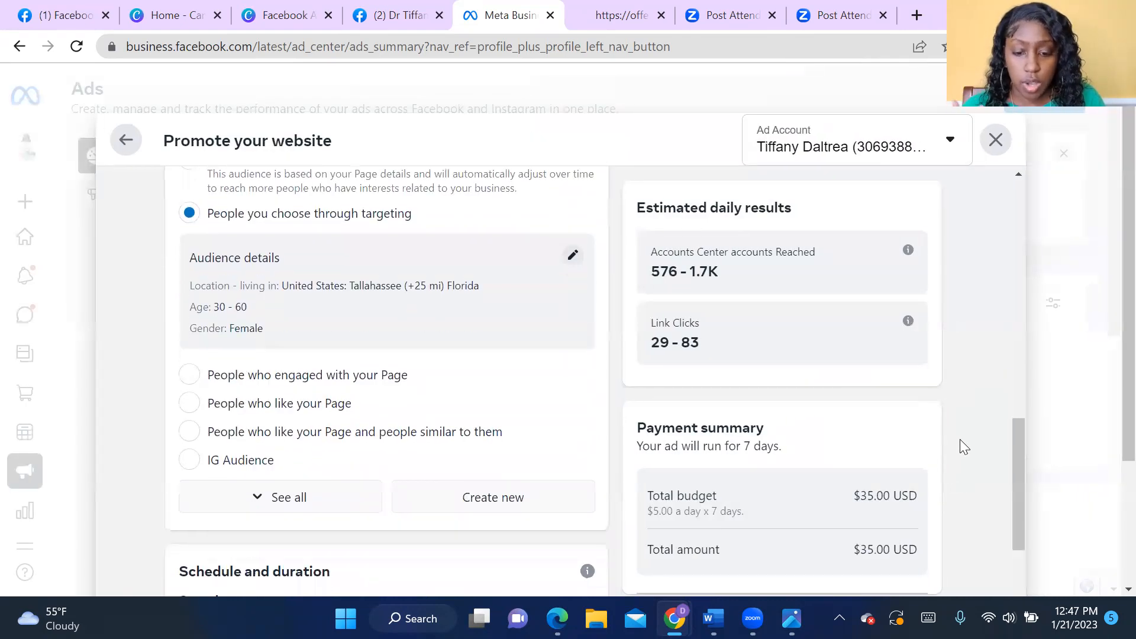
pyautogui.scroll(-5, 961, 448)
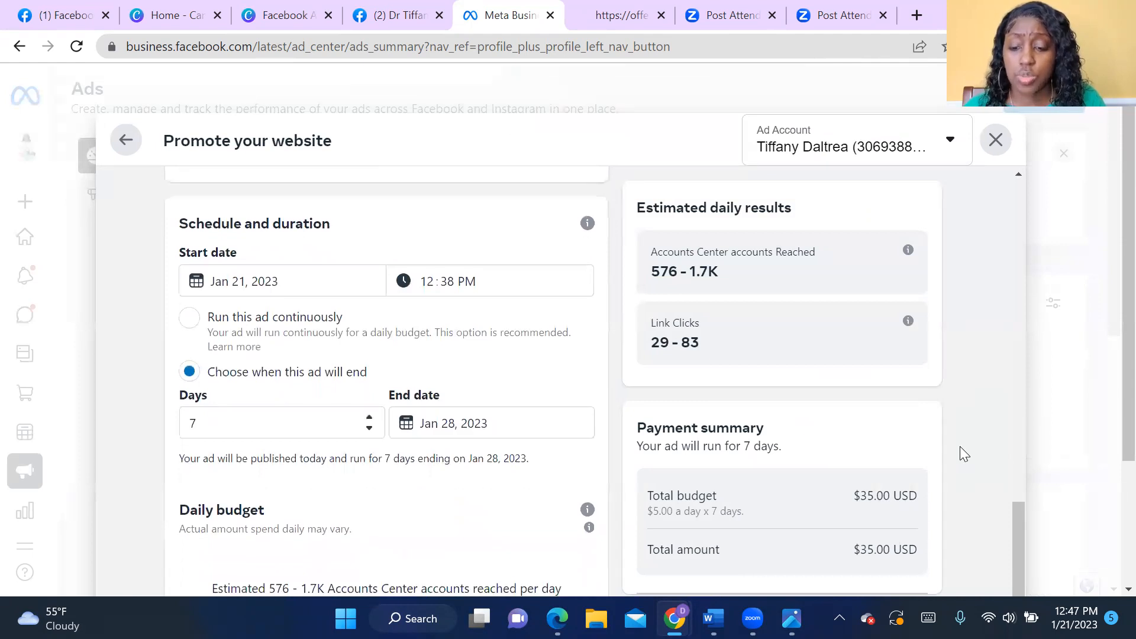
pyautogui.scroll(-1, 960, 448)
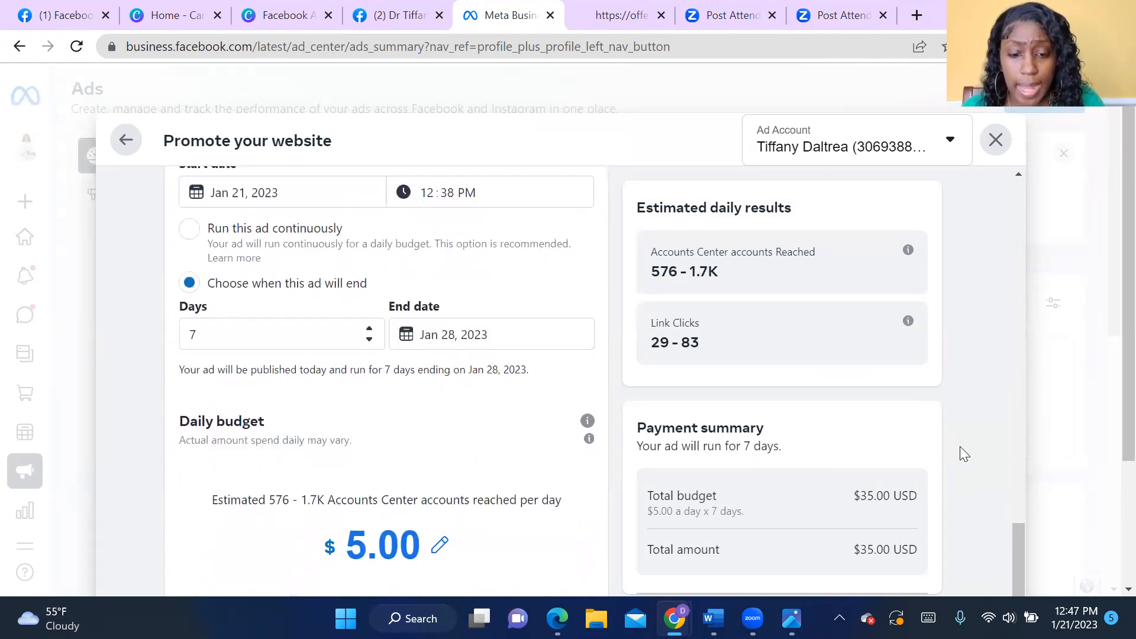
pyautogui.scroll(-1, 964, 456)
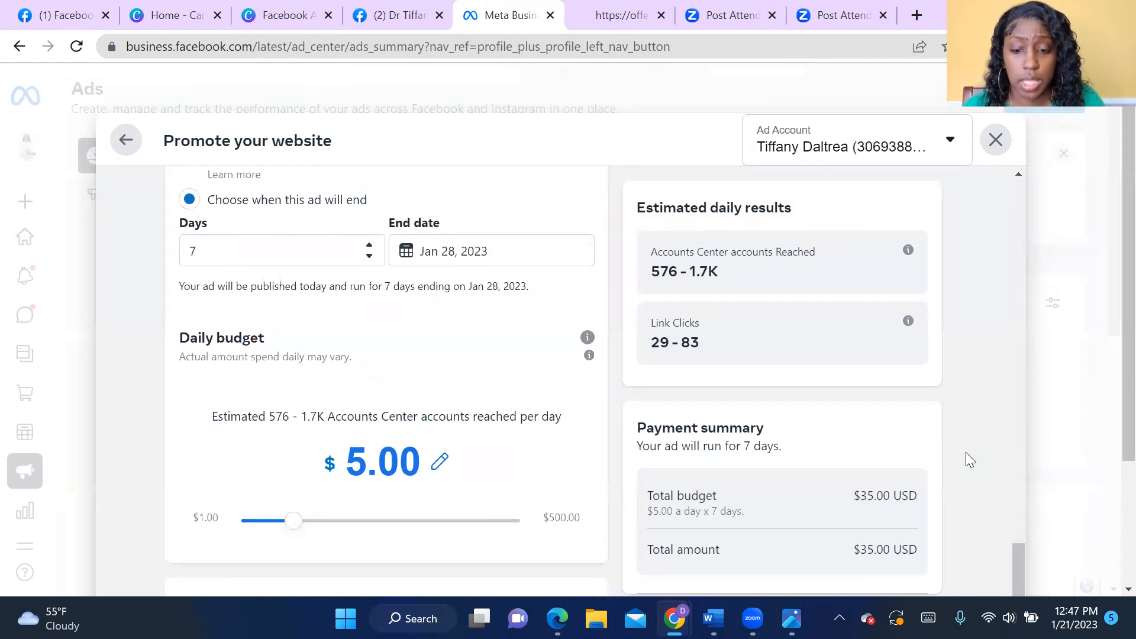
pyautogui.scroll(1, 966, 453)
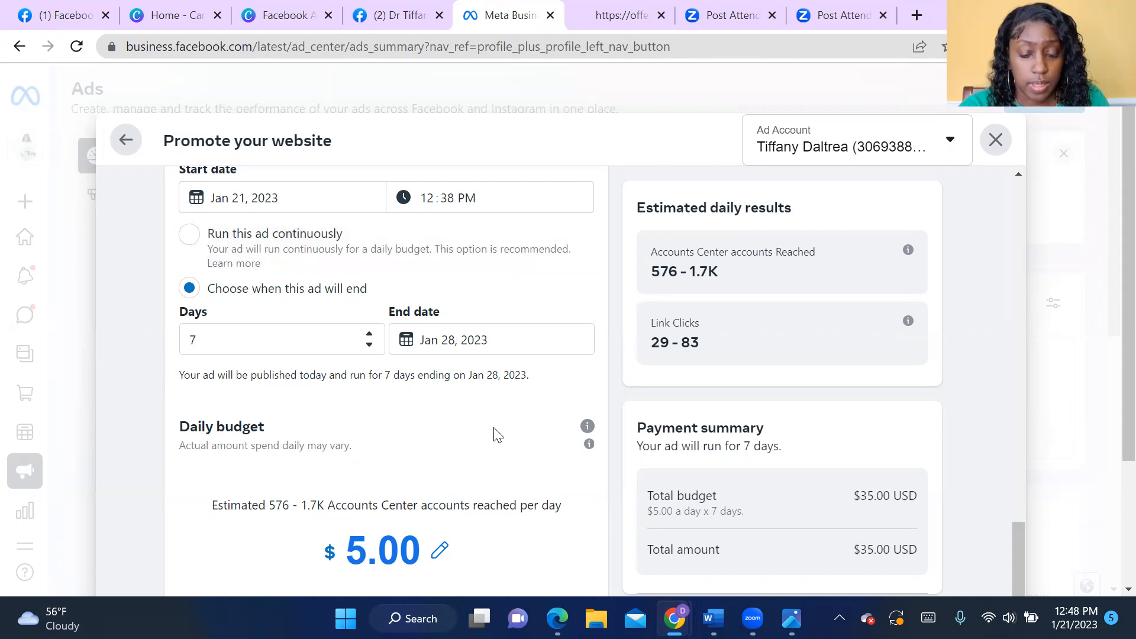
pyautogui.scroll(-1, 498, 437)
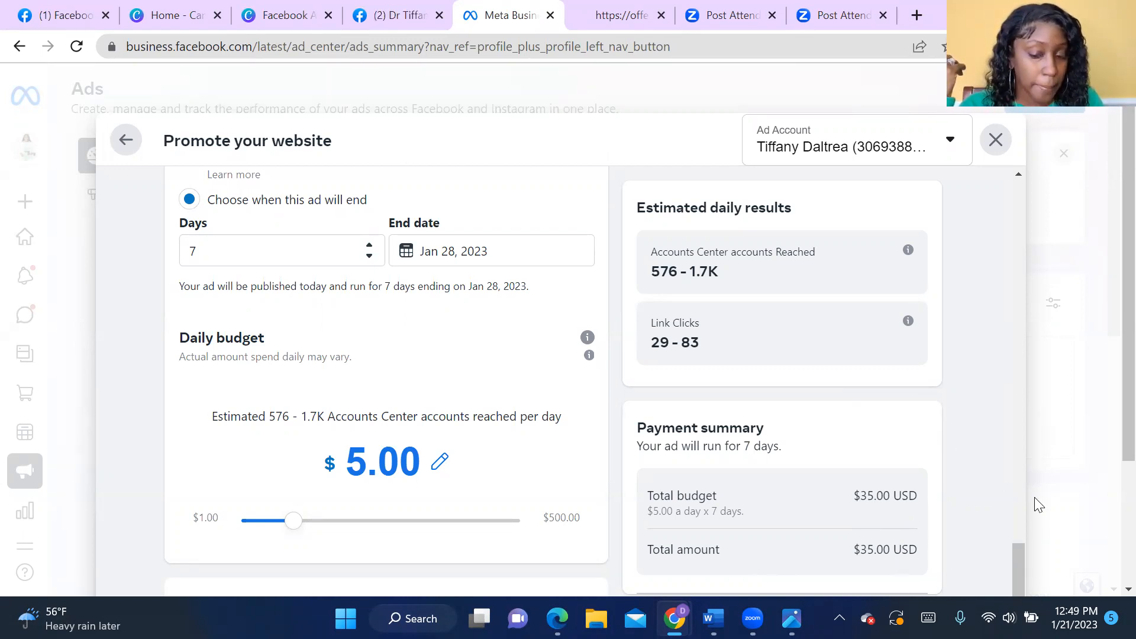
# - Expand the ad's placements to check the Facebook, Instagram and Messenger options, collapse them, and return to the daily budget
pyautogui.scroll(-5, 958, 515)
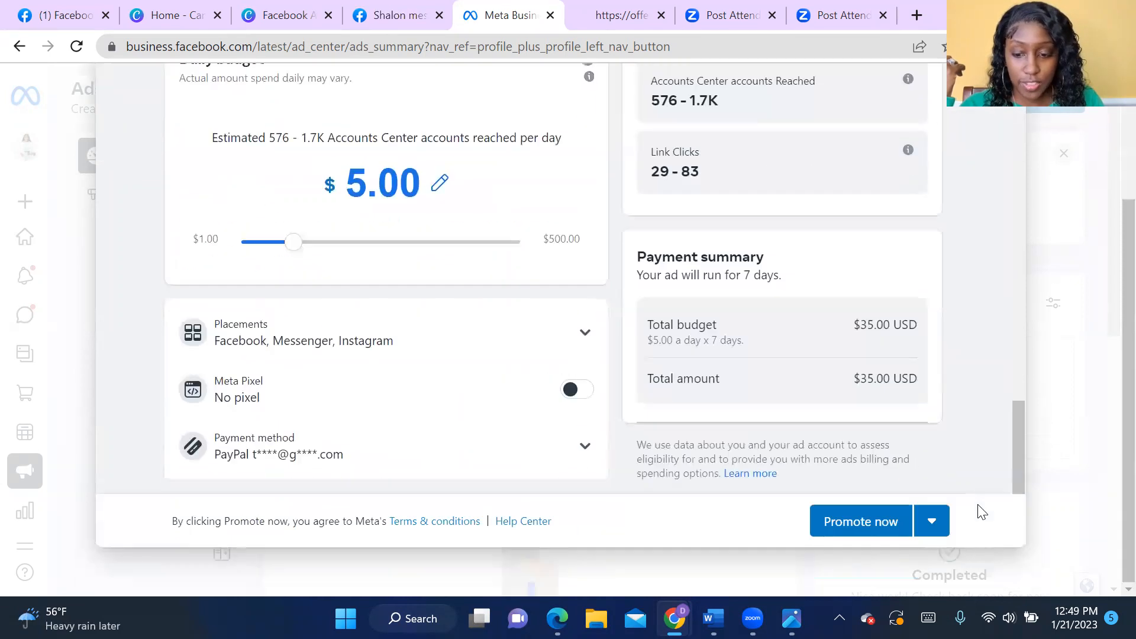
pyautogui.scroll(1, 444, 423)
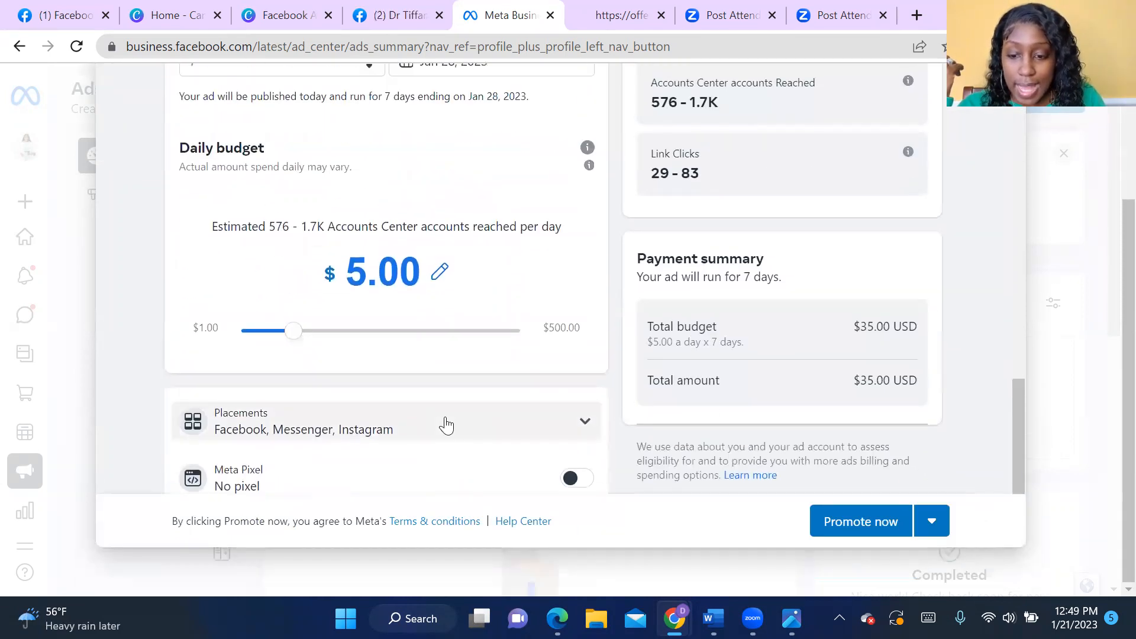
pyautogui.click(570, 424)
pyautogui.scroll(-1, 570, 425)
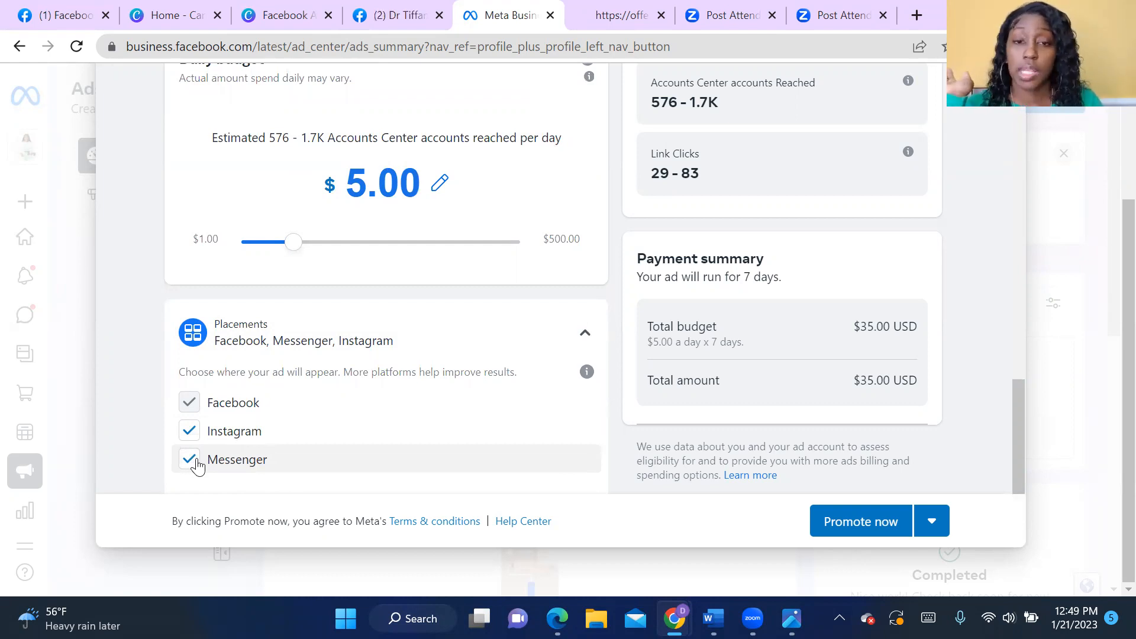
pyautogui.click(585, 333)
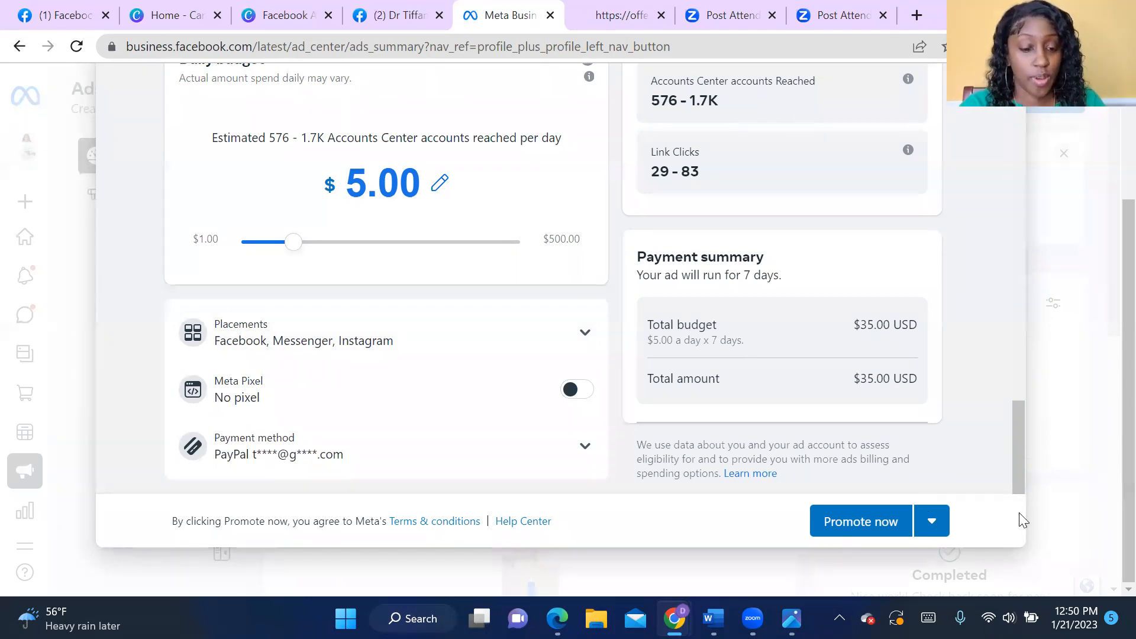
pyautogui.scroll(3, 1055, 481)
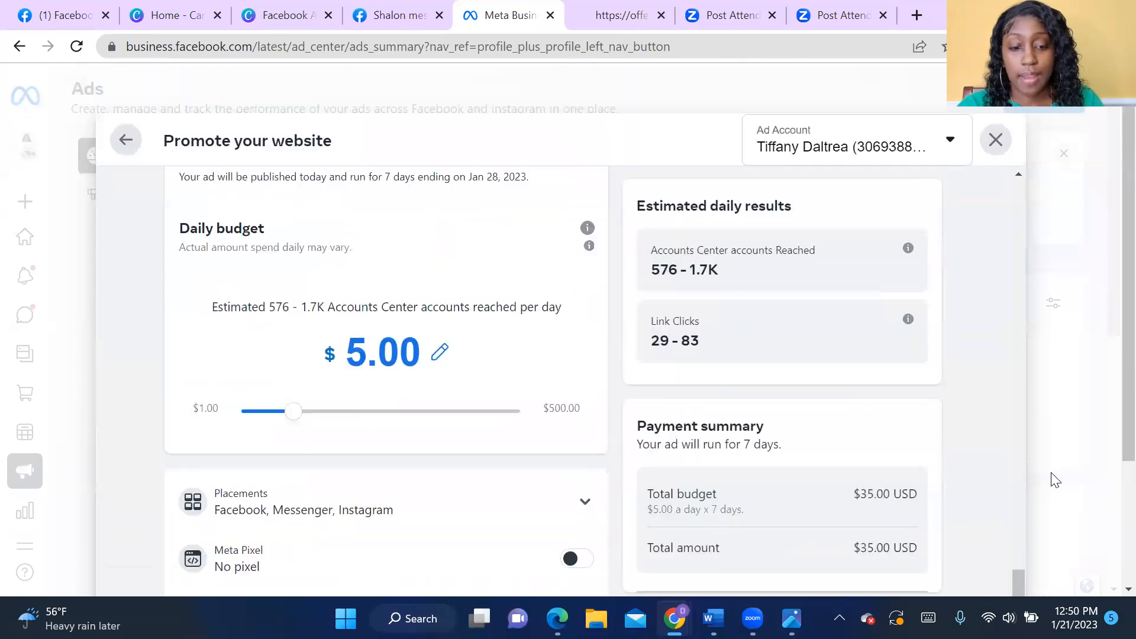
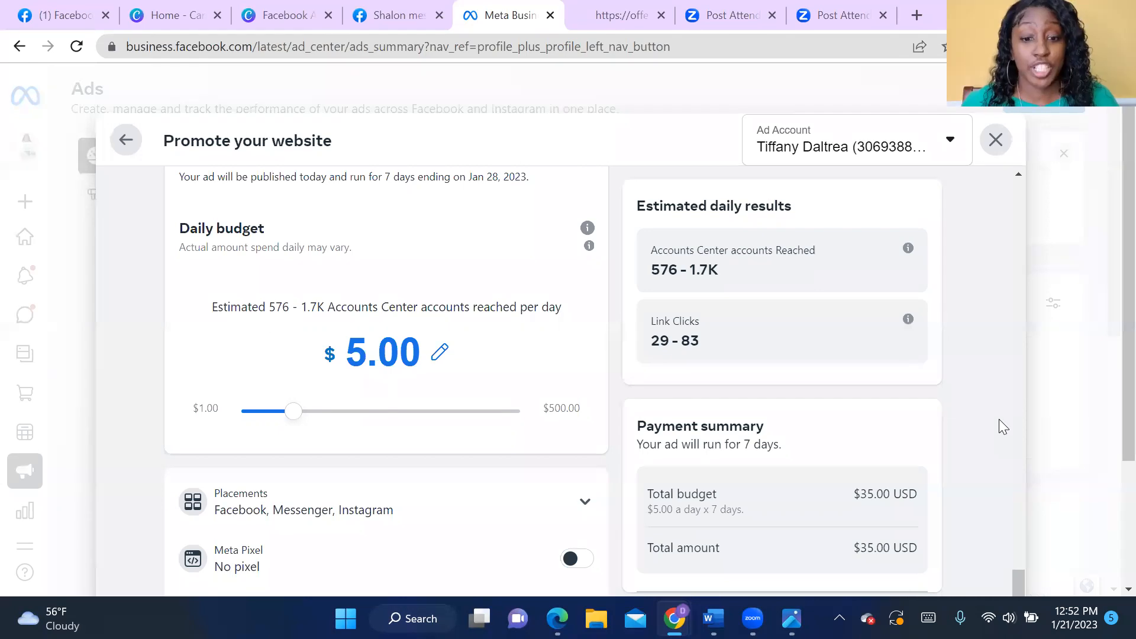
# - Look back over the website promotion ad up to its creative, and exit it, discarding the changes
pyautogui.scroll(15, 800, 505)
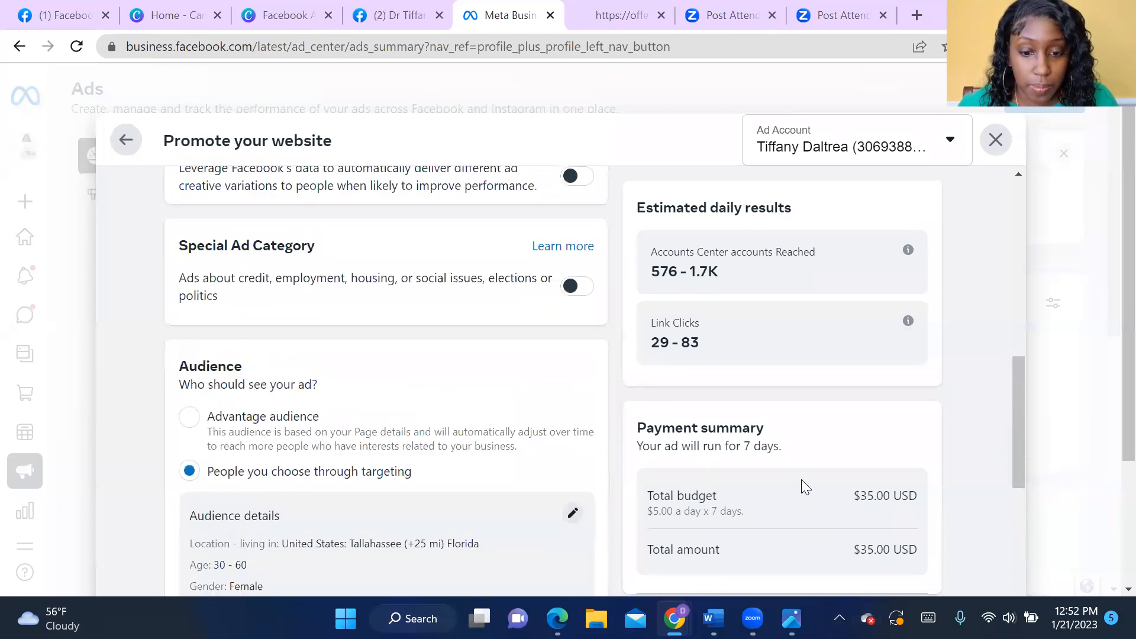
pyautogui.scroll(1, 801, 479)
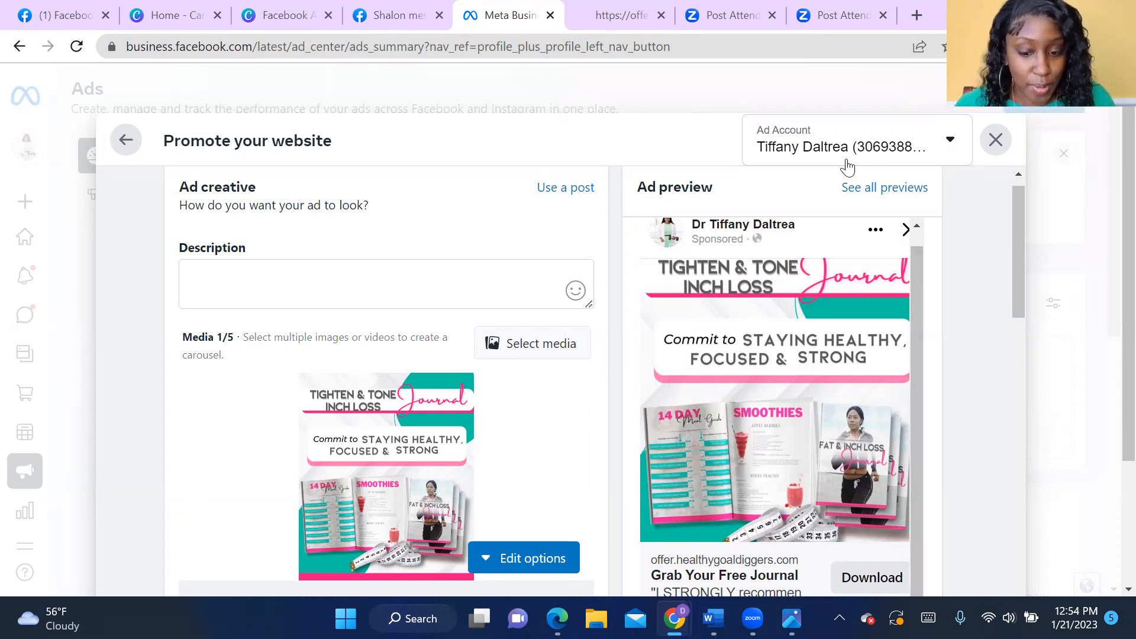
pyautogui.click(994, 148)
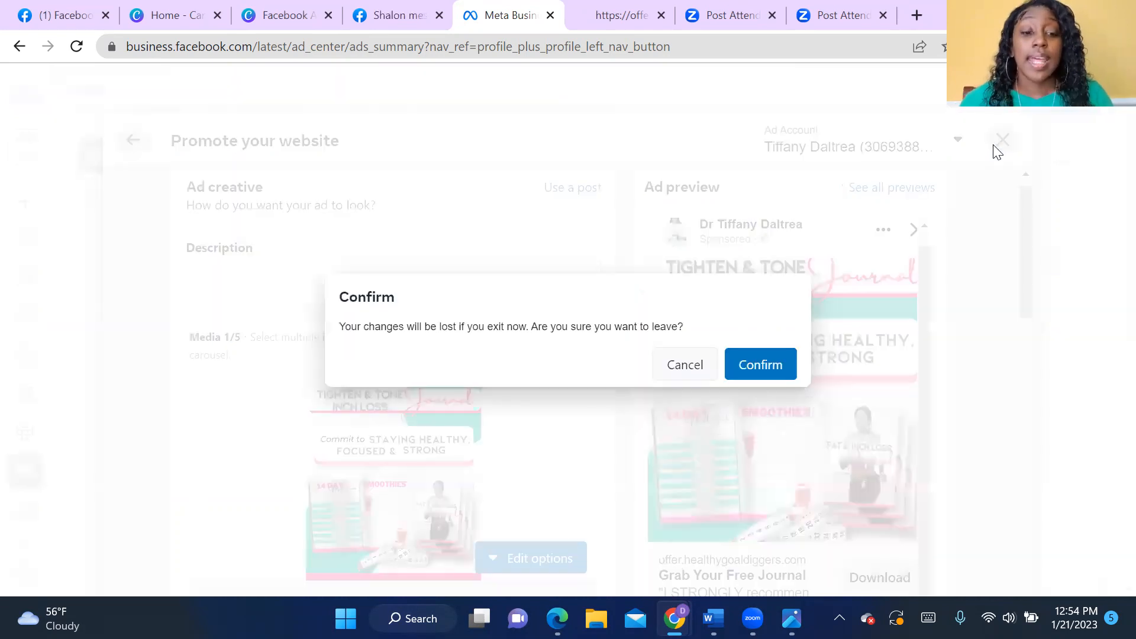
pyautogui.click(767, 370)
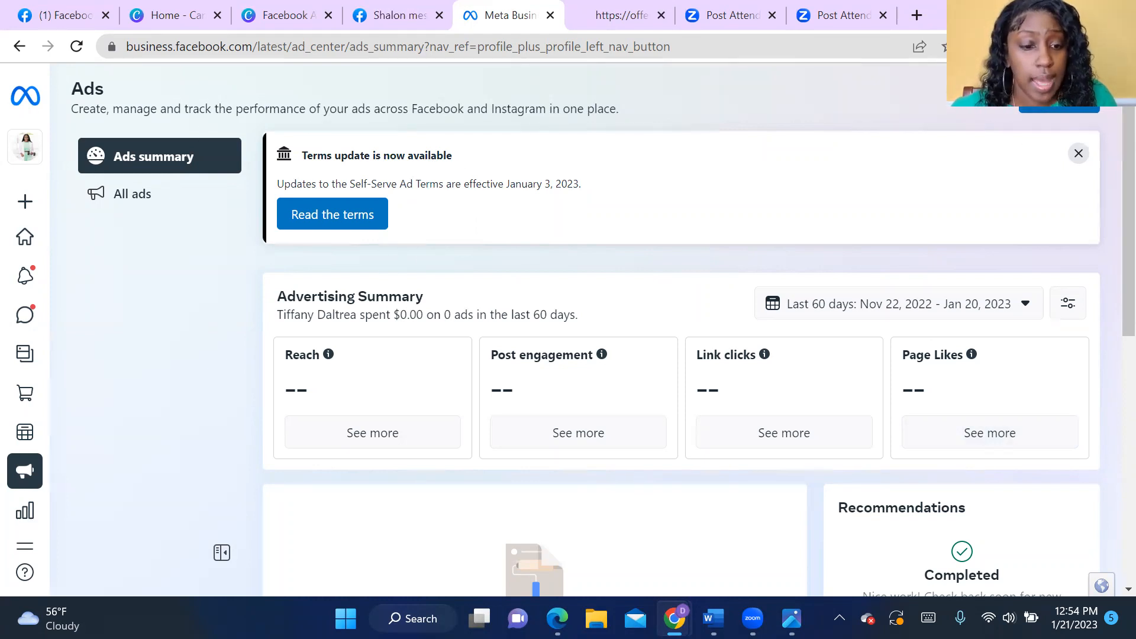
# - Create a new ad with the Get more leads goal, collecting contact info on Facebook
pyautogui.click(1062, 105)
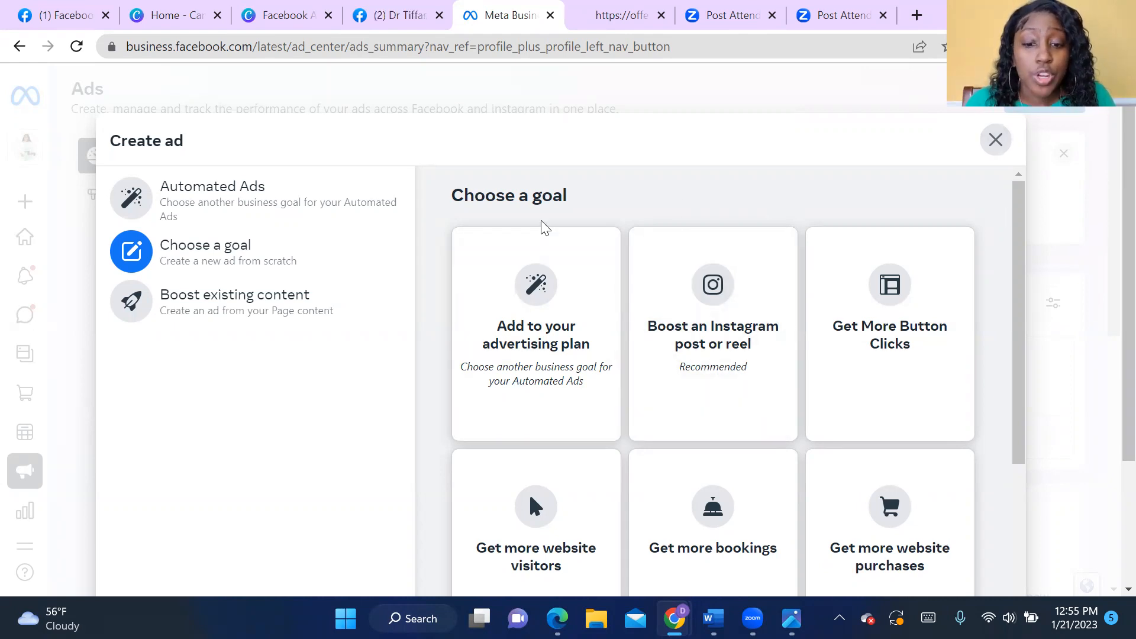
pyautogui.scroll(-5, 870, 330)
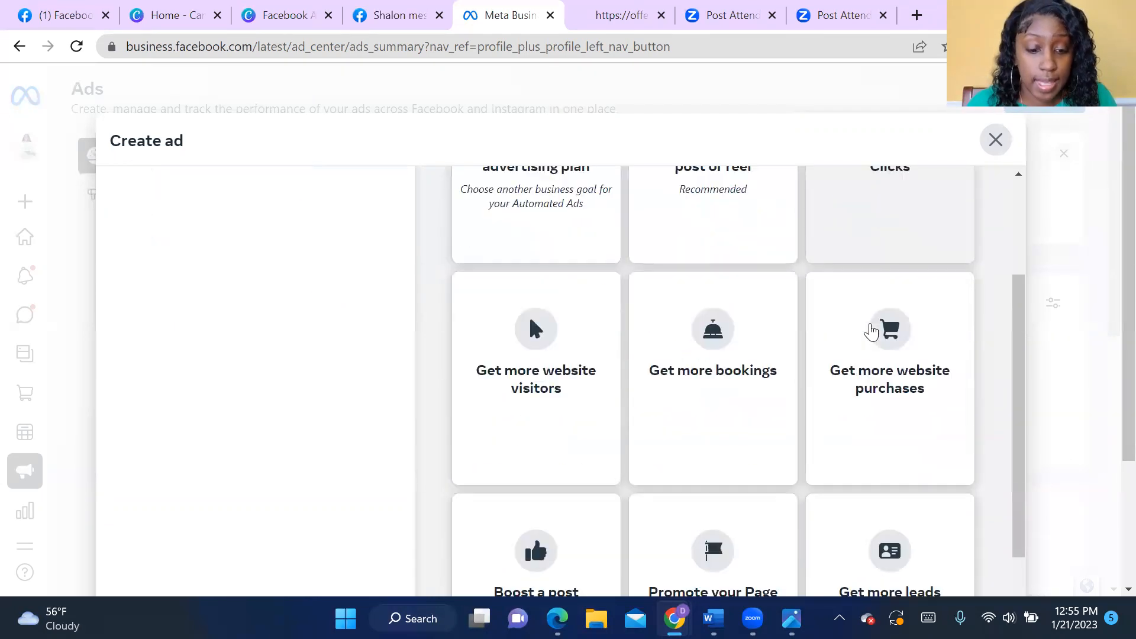
pyautogui.scroll(-2, 911, 484)
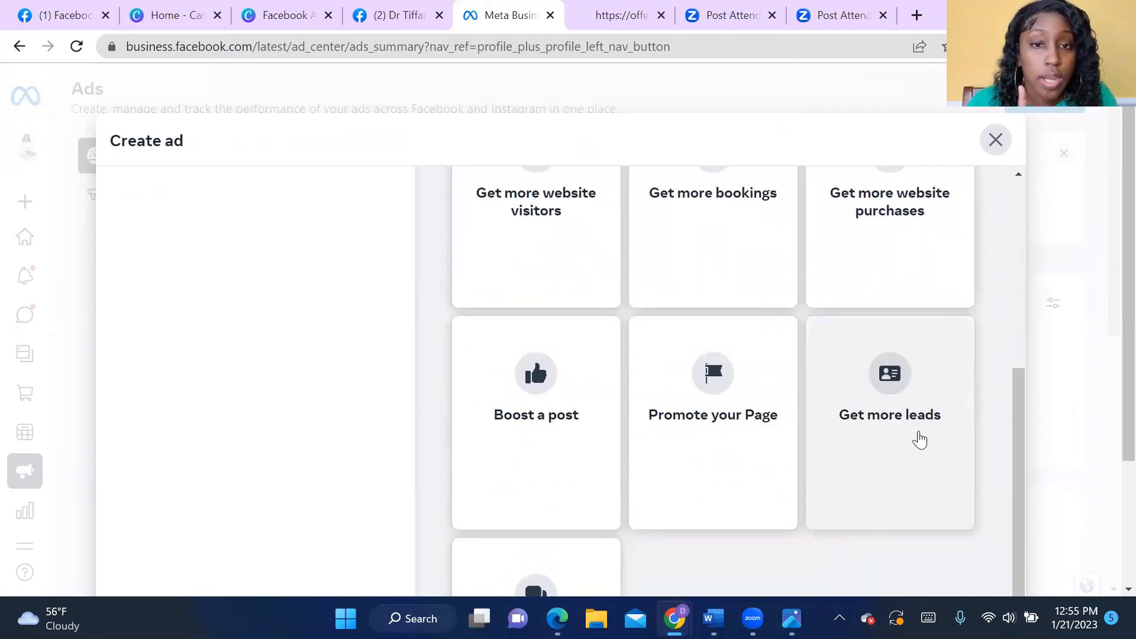
pyautogui.click(920, 441)
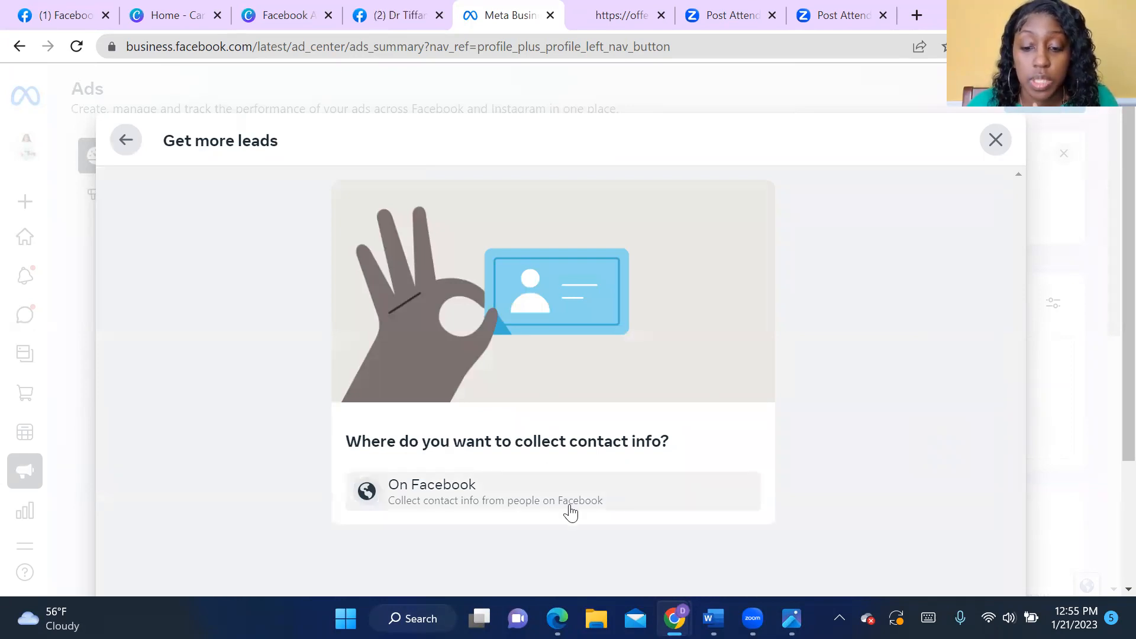
pyautogui.click(449, 503)
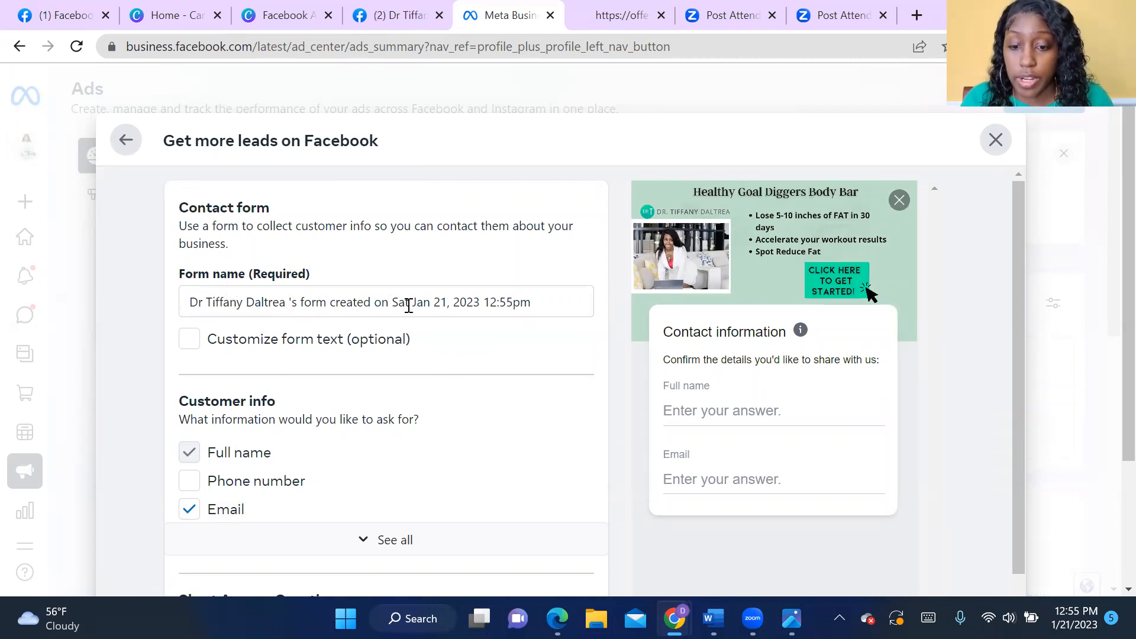
# - Name the contact form "Irresistible Offer $149", replacing the default form name
pyautogui.moveTo(531, 303); pyautogui.dragTo(172, 309)
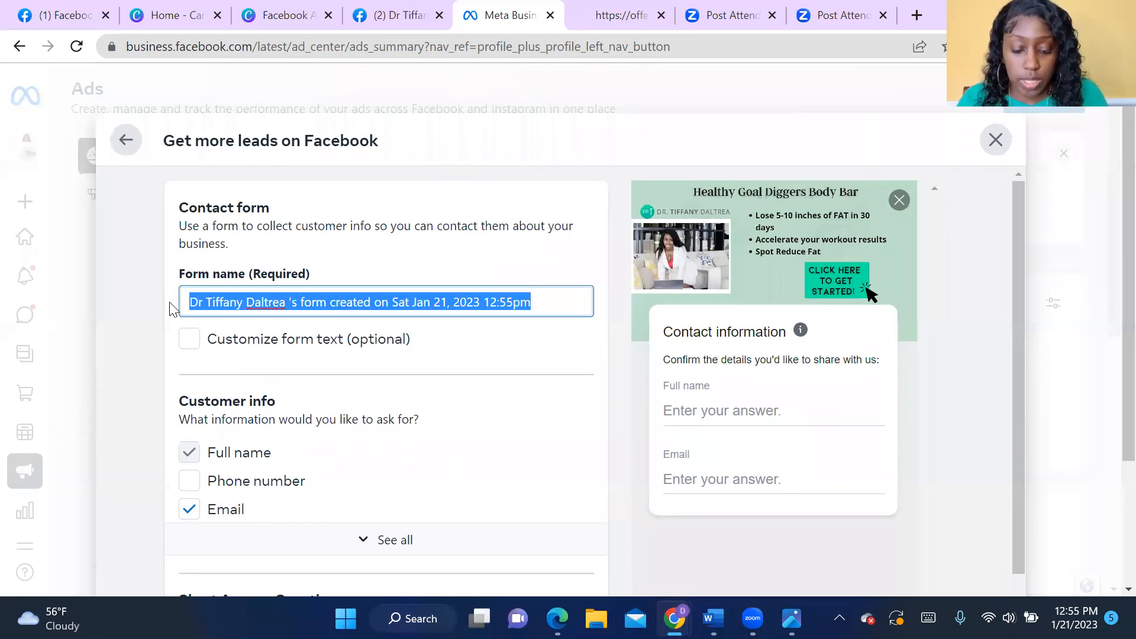
pyautogui.press('BackSpace')
pyautogui.write('Irresitable')
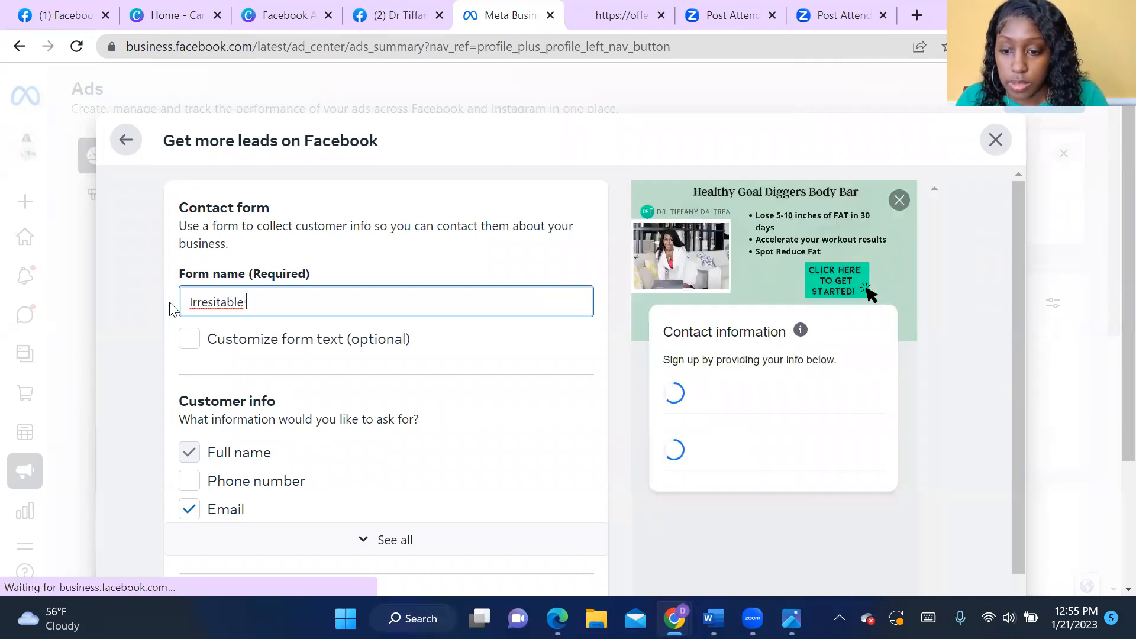
pyautogui.rightClick(226, 303)
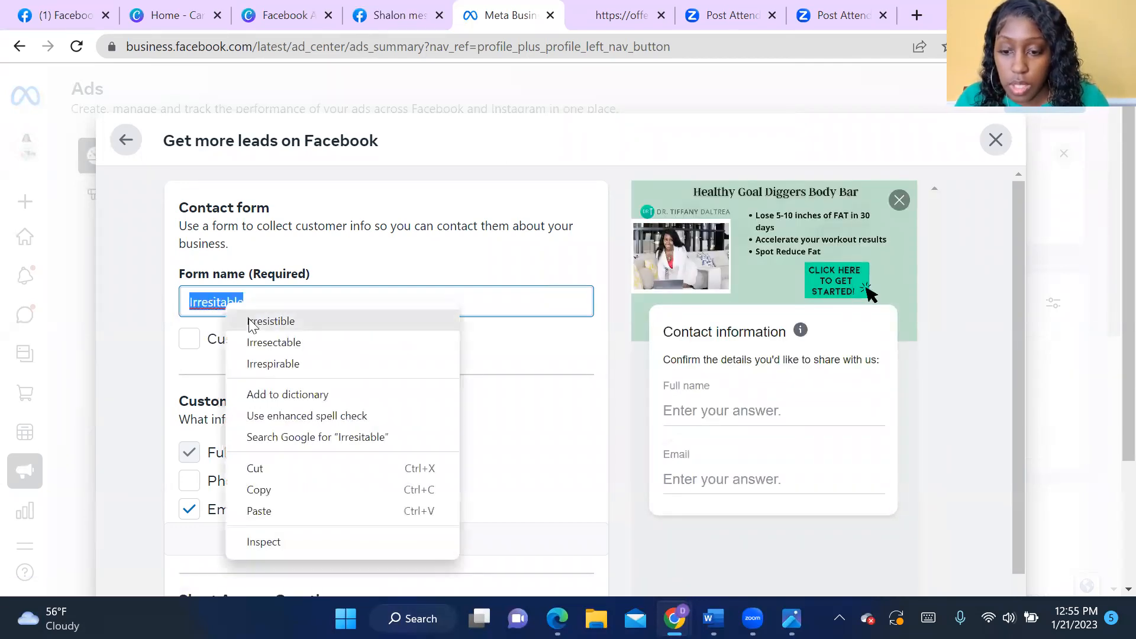
pyautogui.click(271, 322)
pyautogui.write('Off')
pyautogui.press('BackSpace')
pyautogui.press('BackSpace')
pyautogui.press('BackSpace')
pyautogui.press('BackSpace')
pyautogui.press('BackSpace')
pyautogui.write('Offe')
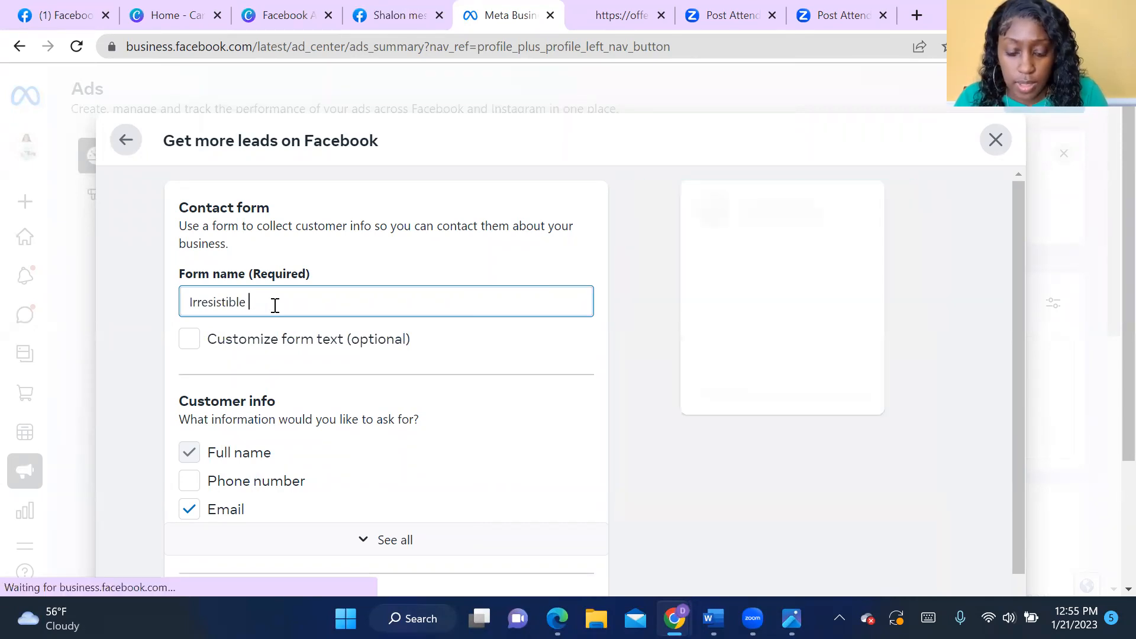
pyautogui.write('r ')
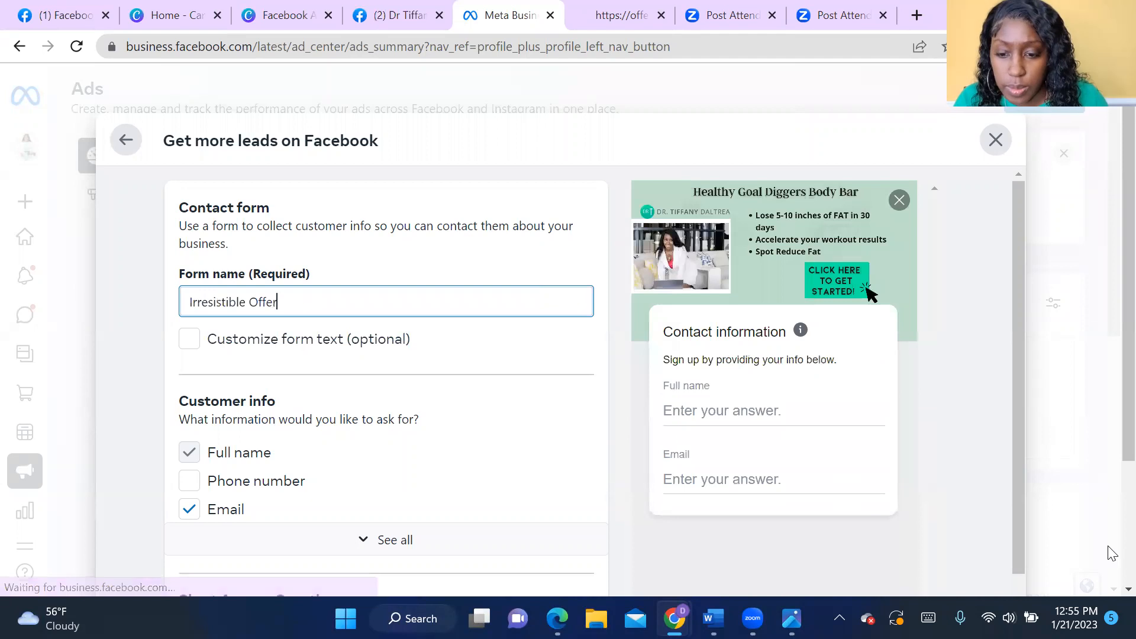
pyautogui.write('$1')
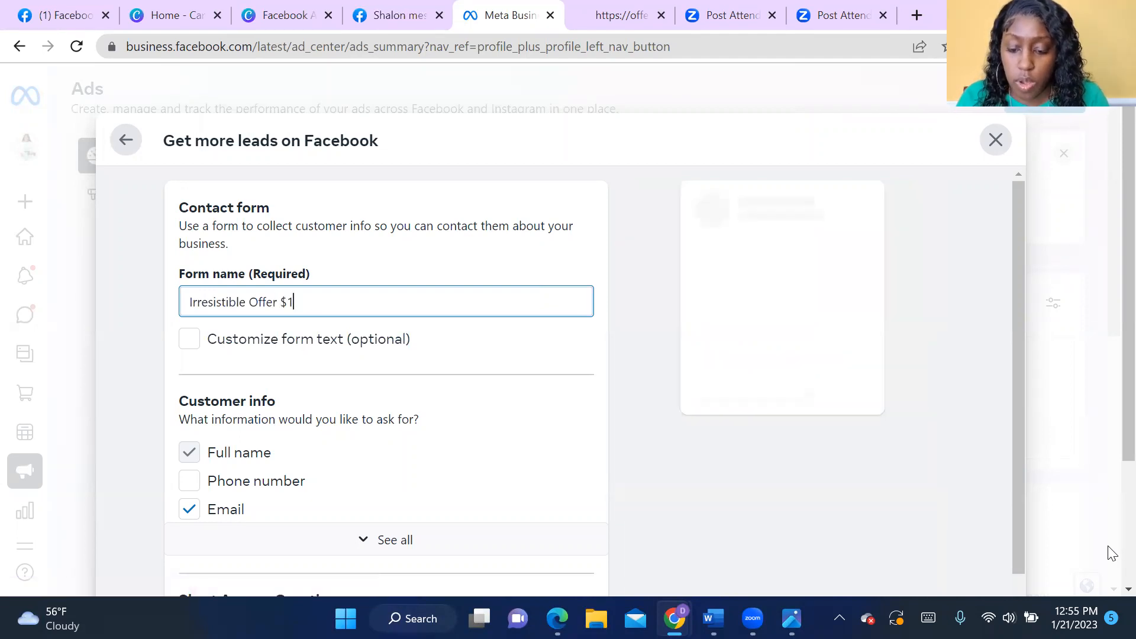
pyautogui.write('49')
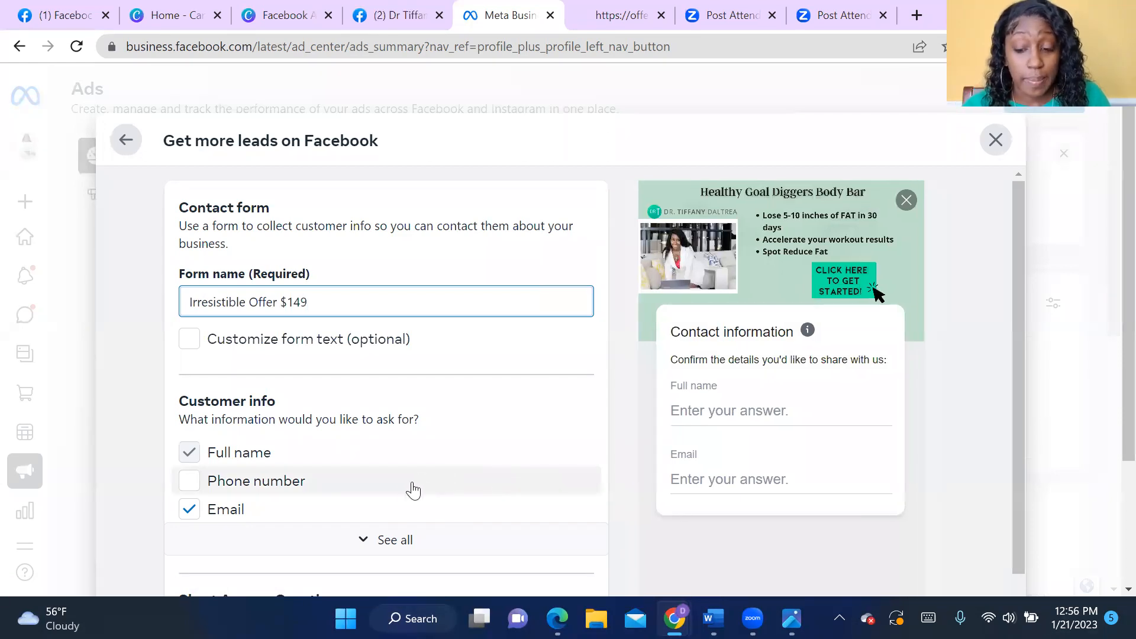
# - Add phone number to the requested customer info, and check the full list of other available fields before collapsing it
pyautogui.click(186, 489)
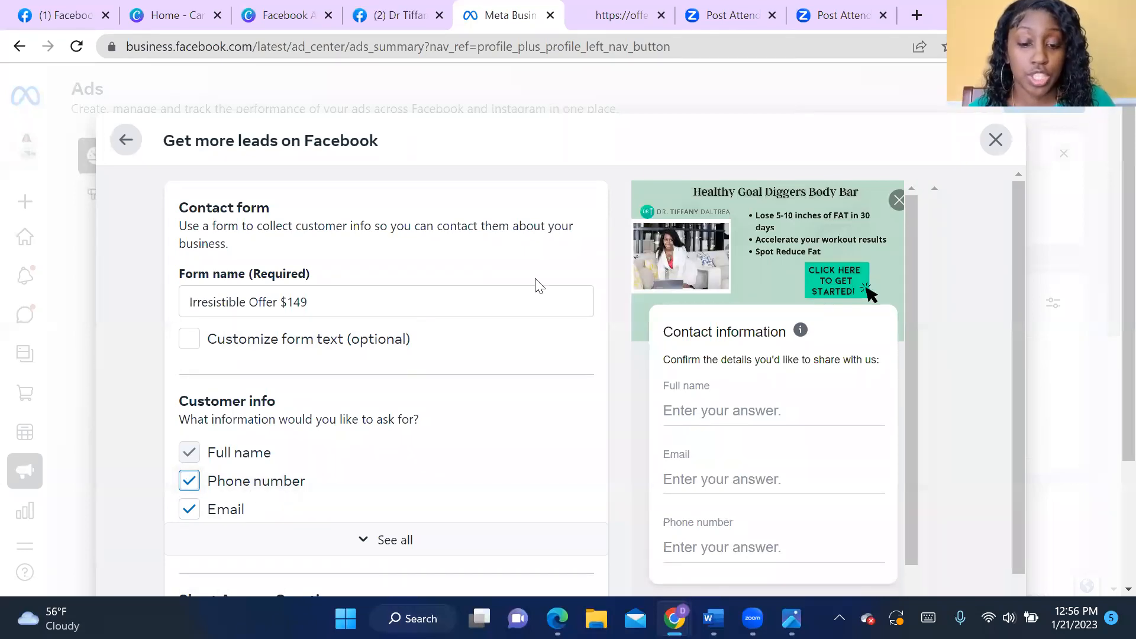
pyautogui.scroll(-3, 549, 415)
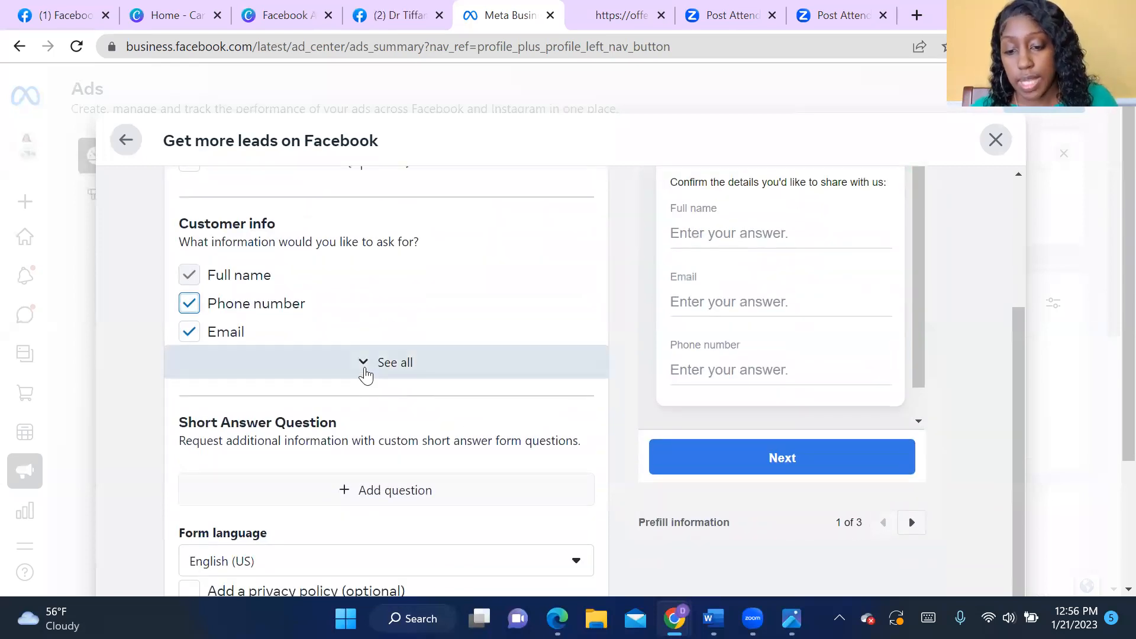
pyautogui.click(360, 367)
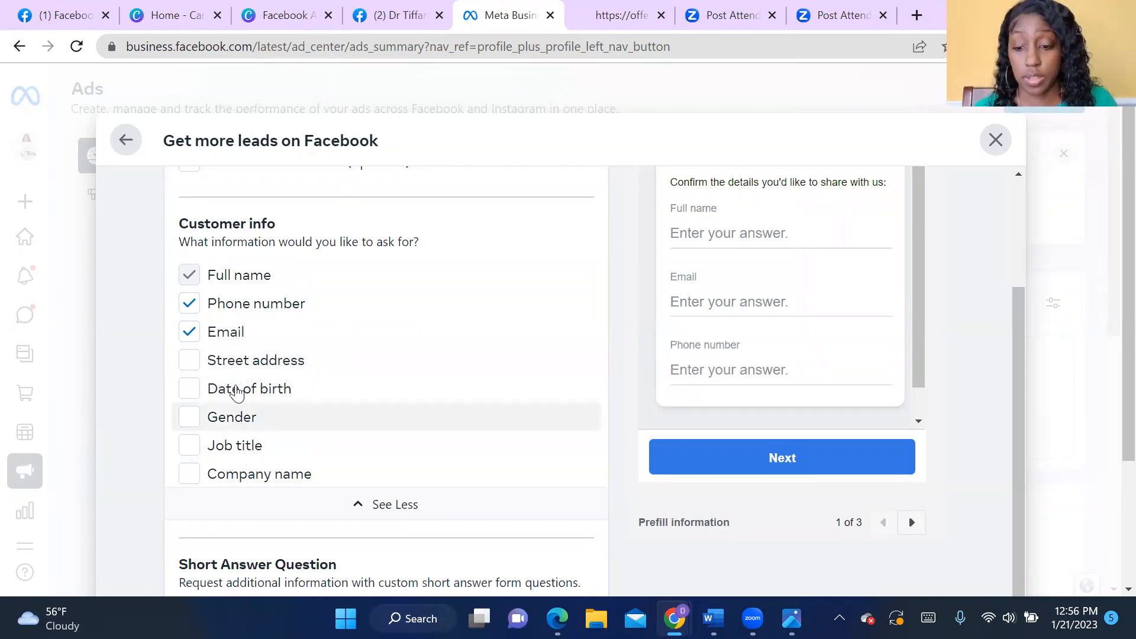
pyautogui.click(349, 518)
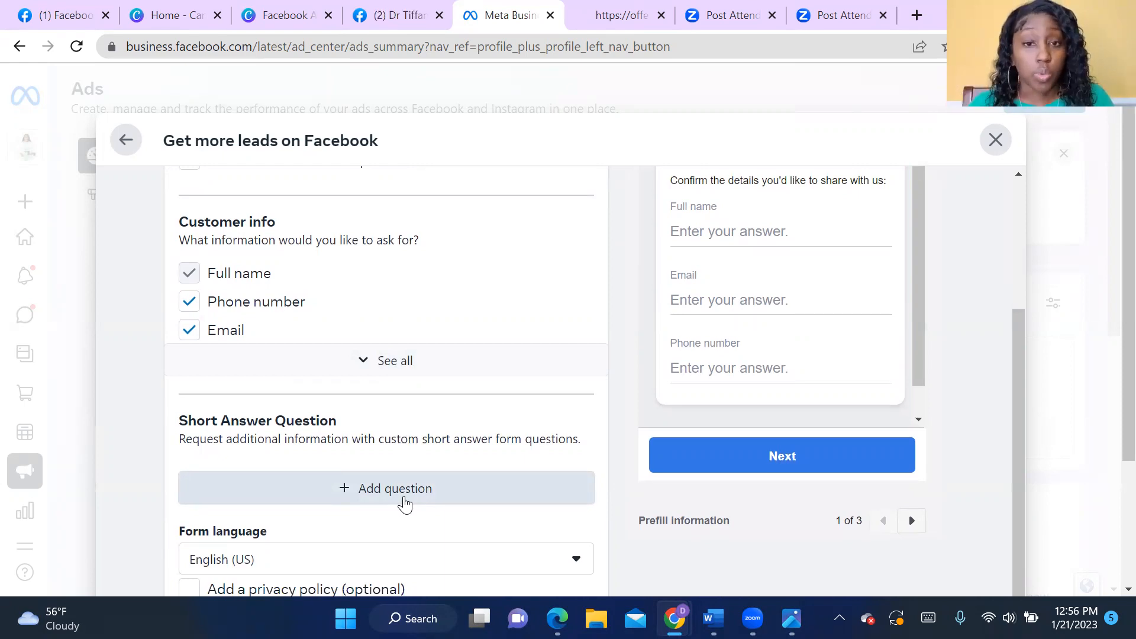
# - Add a short answer question reading "How soon are you looking to start?" to the contact form
pyautogui.click(405, 502)
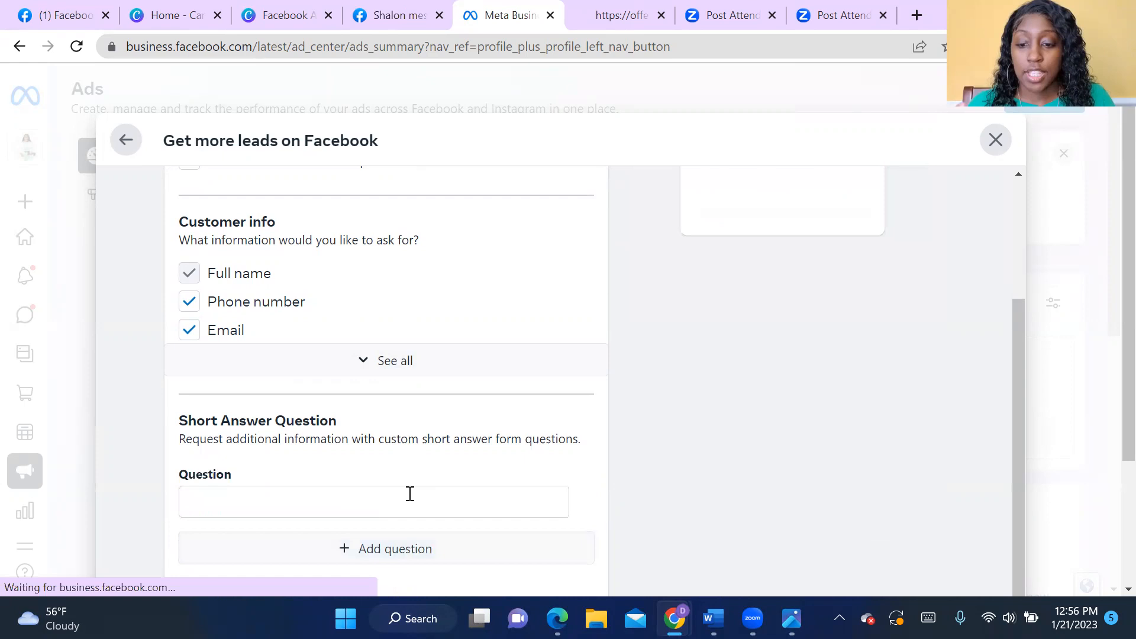
pyautogui.scroll(-1, 416, 486)
pyautogui.click(375, 436)
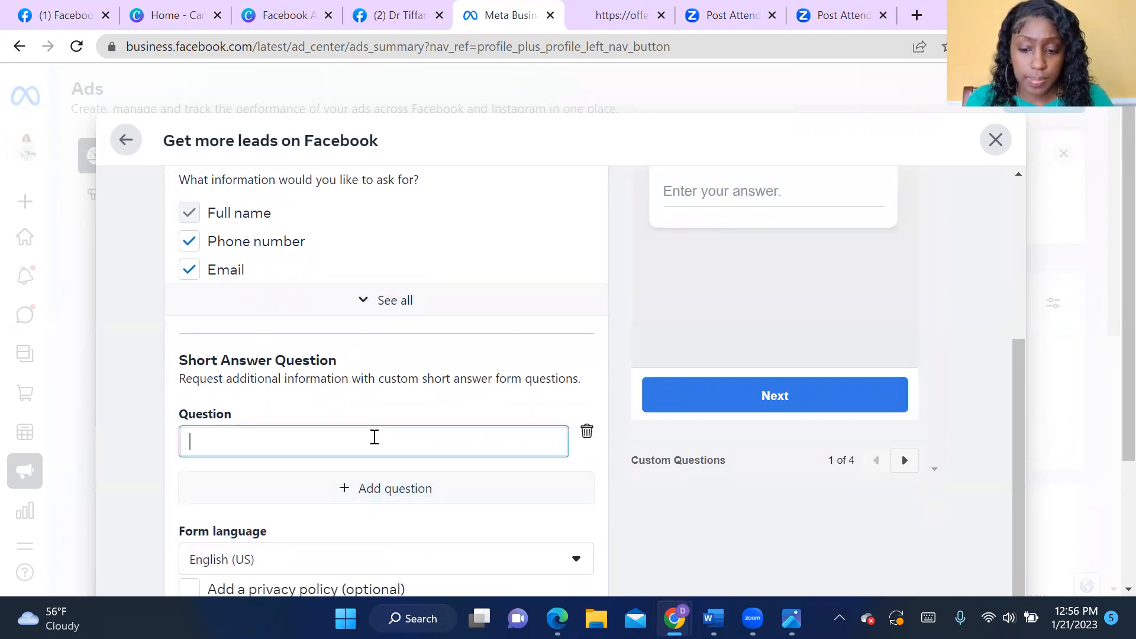
pyautogui.write('How soon are you lookin')
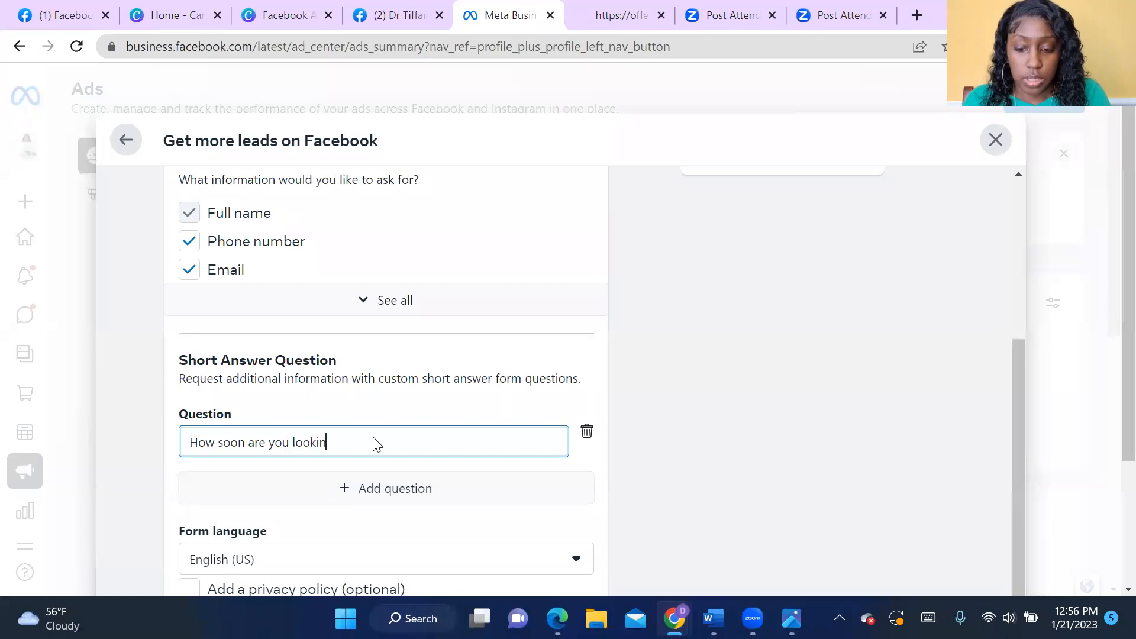
pyautogui.write('g to start')
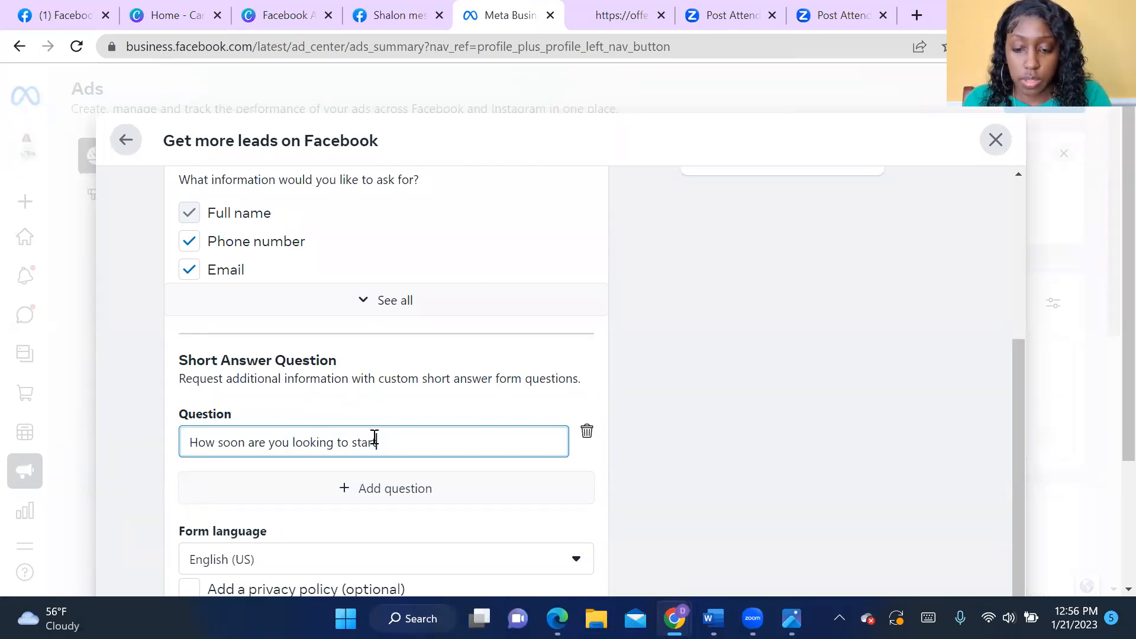
pyautogui.write('?')
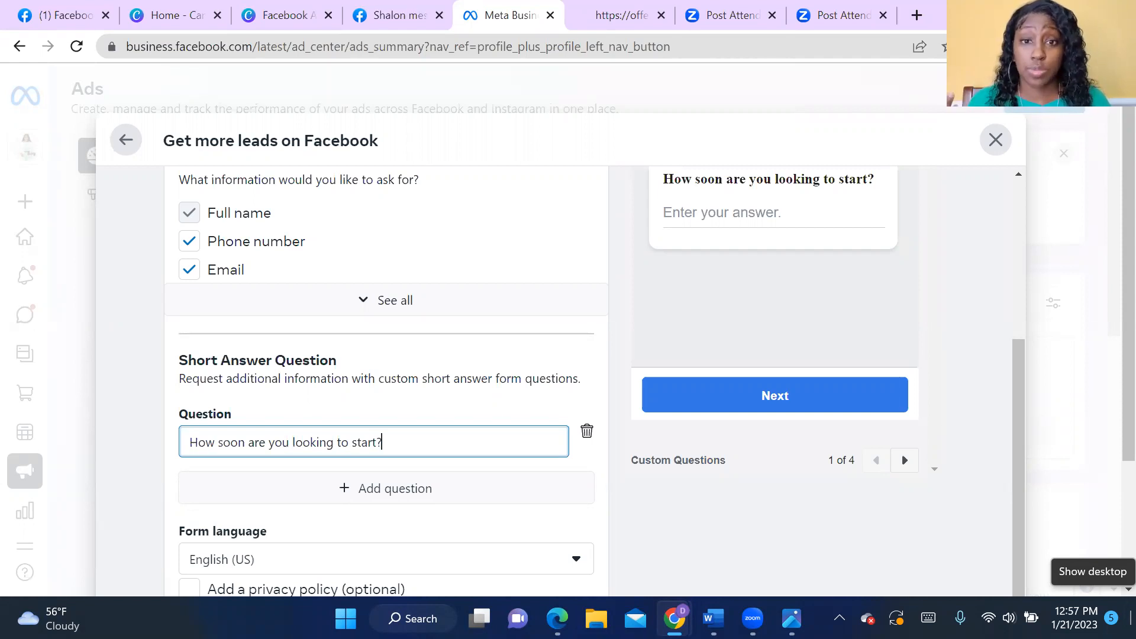
# - Reword the ending of the short answer question to read "How soon are you looking to get booked"
pyautogui.press('BackSpace')
pyautogui.press('BackSpace')
pyautogui.press('BackSpace')
pyautogui.press('BackSpace')
pyautogui.press('BackSpace')
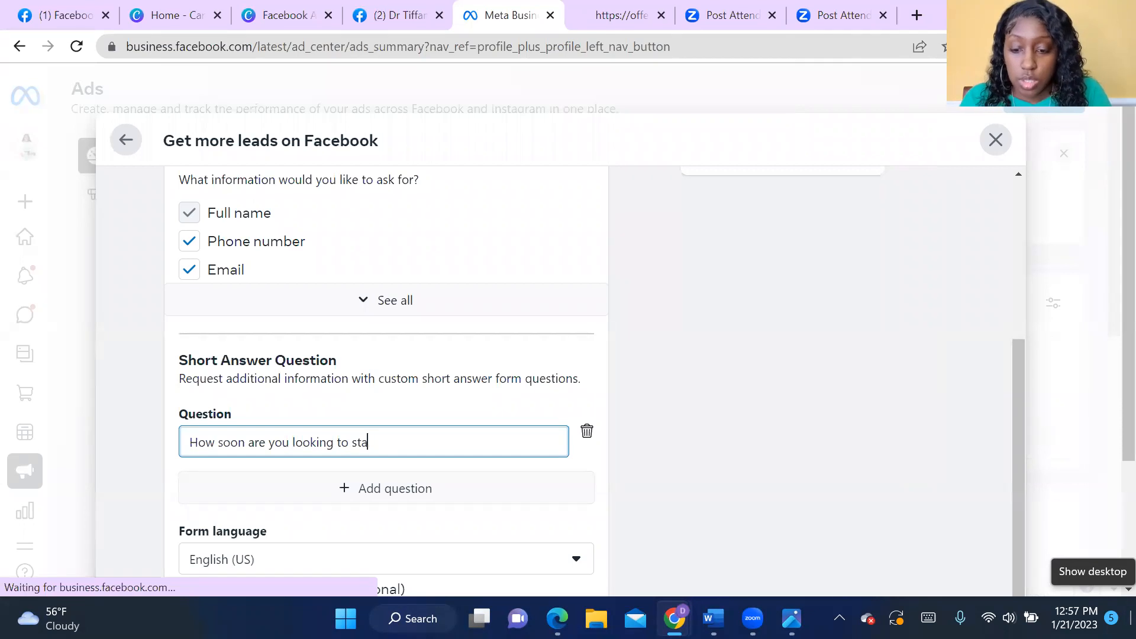
pyautogui.press('BackSpace')
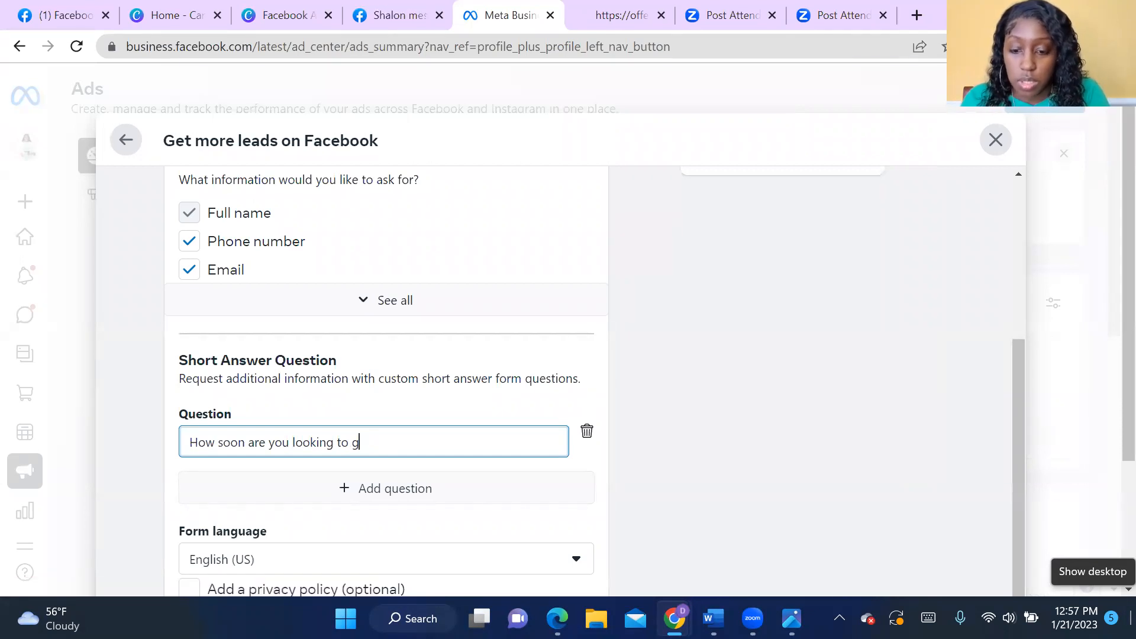
pyautogui.write('get booked')
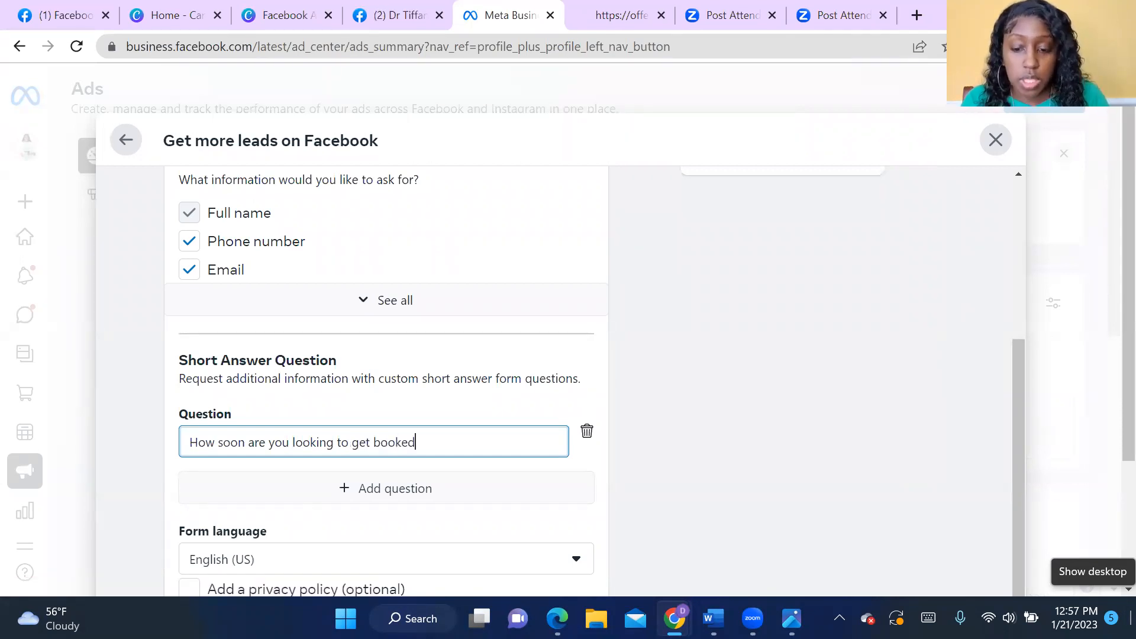
# - Add a second short answer question, "What area are they looking to work on?", and review the form with its preview
pyautogui.click(357, 493)
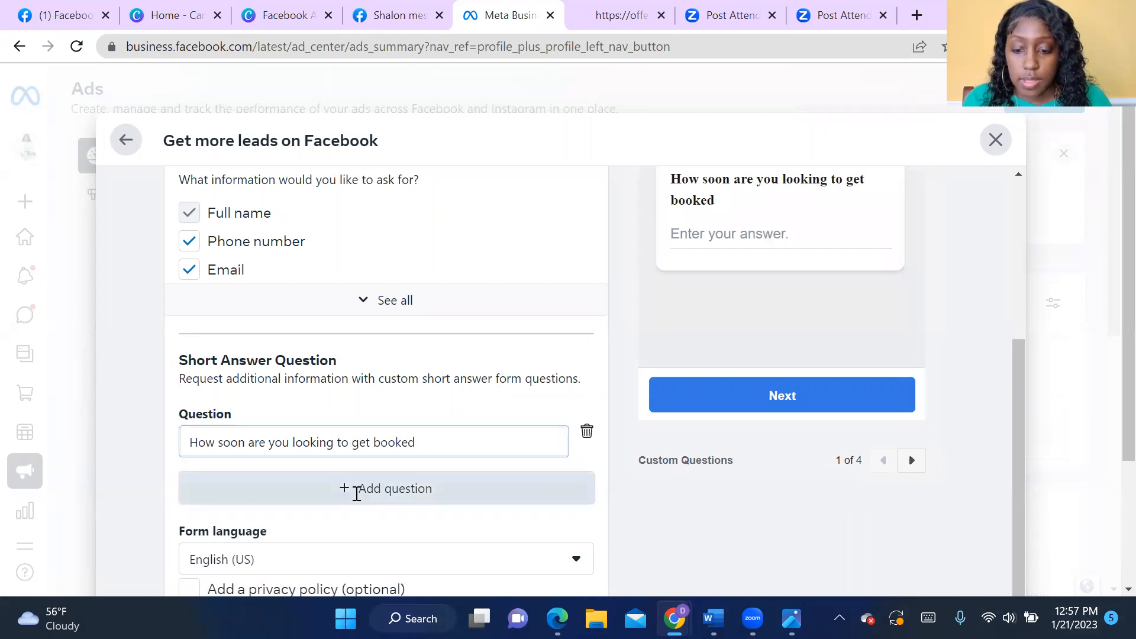
pyautogui.click(306, 501)
pyautogui.write('What area')
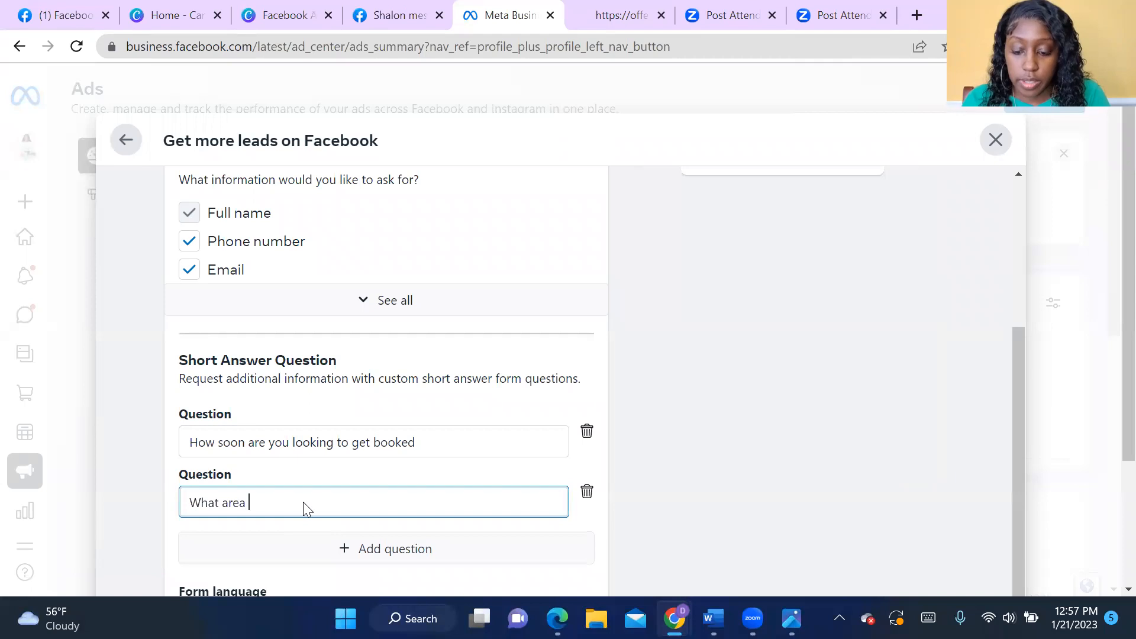
pyautogui.write(' are they looki')
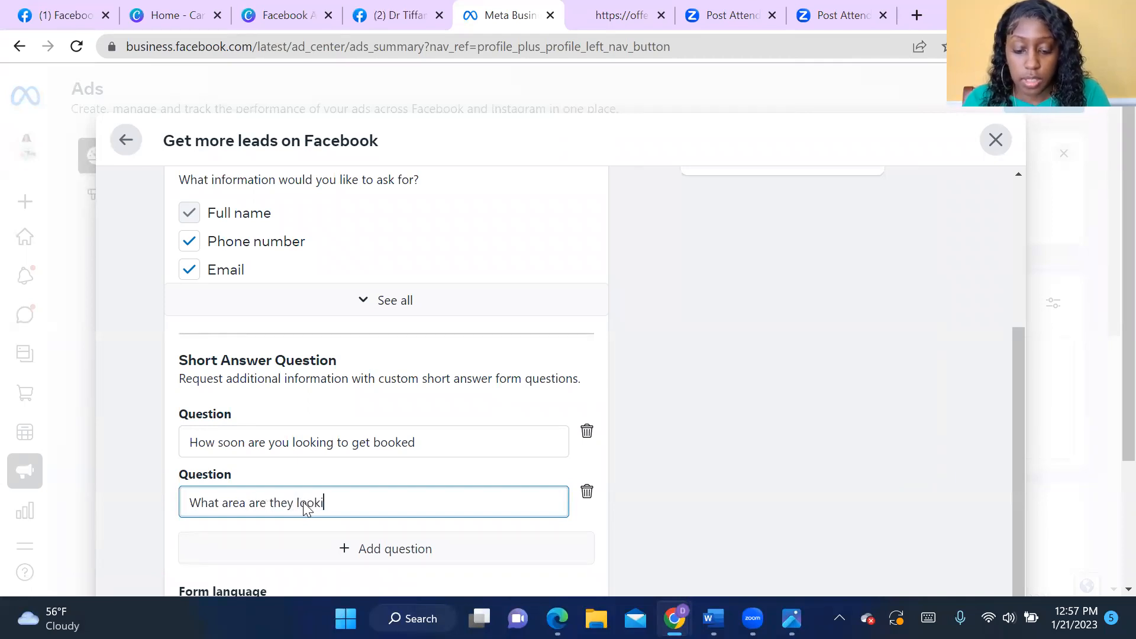
pyautogui.write('ng to work on')
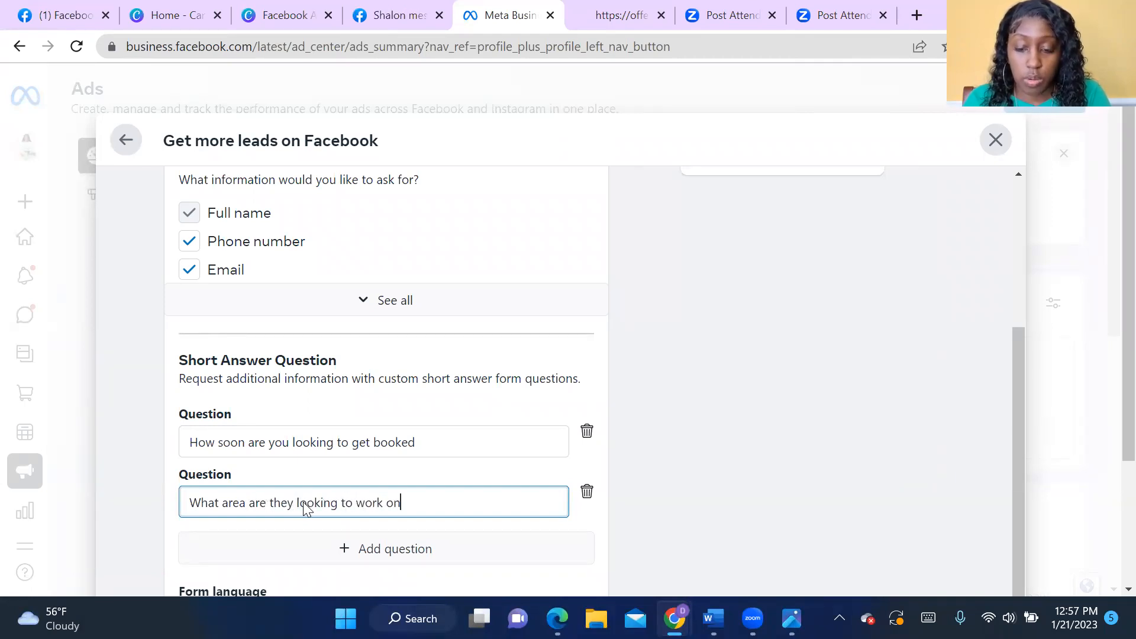
pyautogui.write('?')
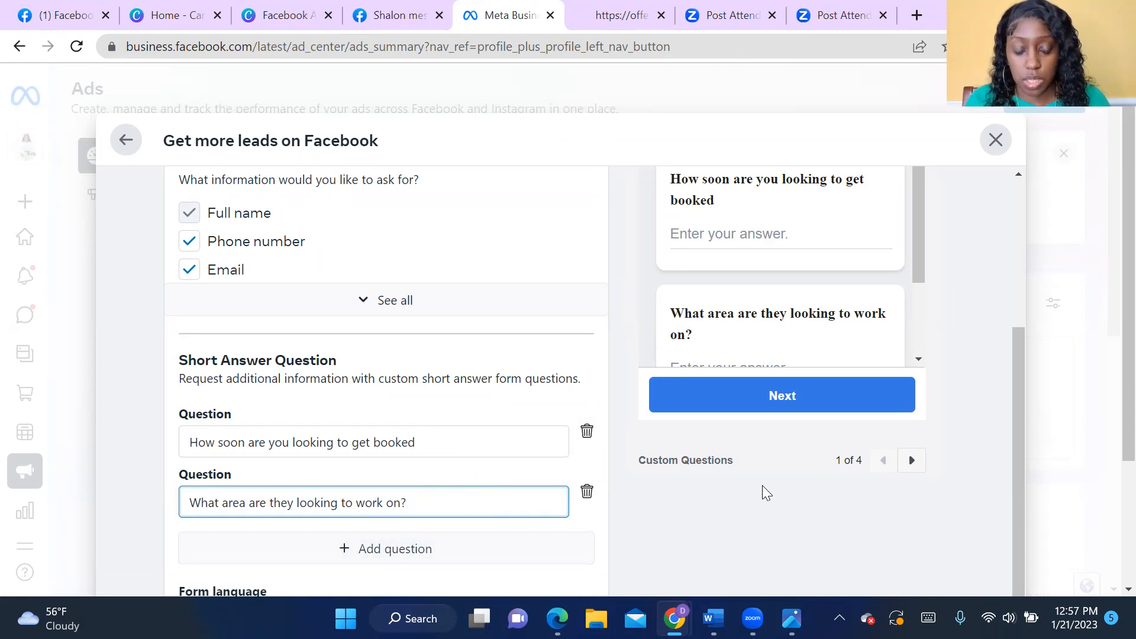
pyautogui.scroll(3, 888, 452)
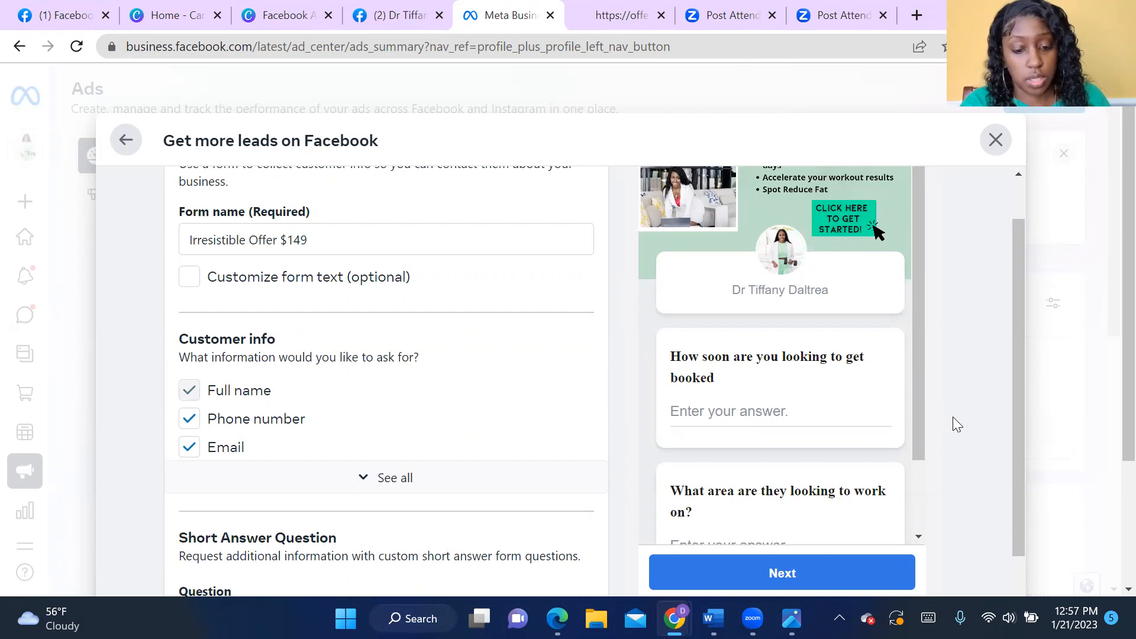
pyautogui.scroll(-1, 953, 417)
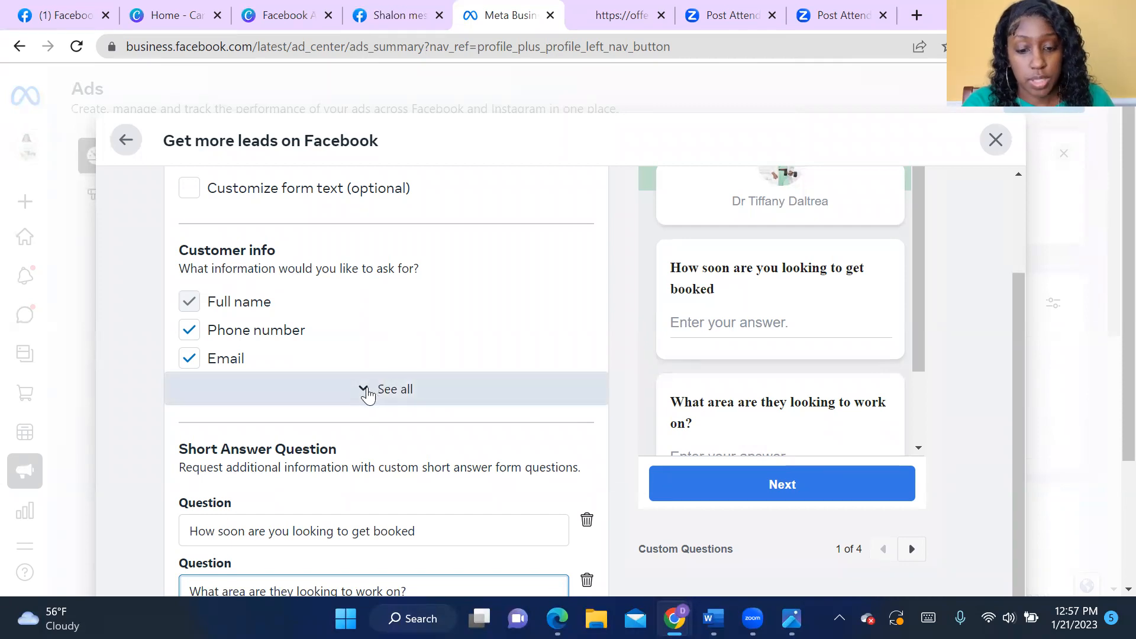
# - Delete both short answer questions from the contact form, check the remaining fields, and finish the form to continue to the ad creative
pyautogui.scroll(-1, 489, 471)
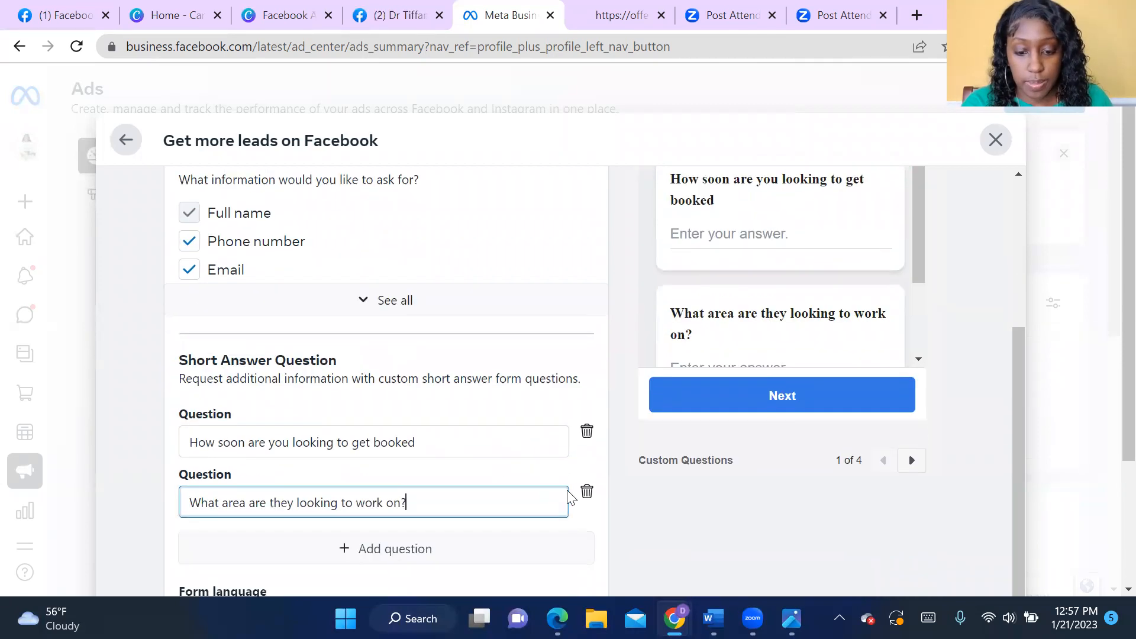
pyautogui.click(585, 441)
pyautogui.click(586, 434)
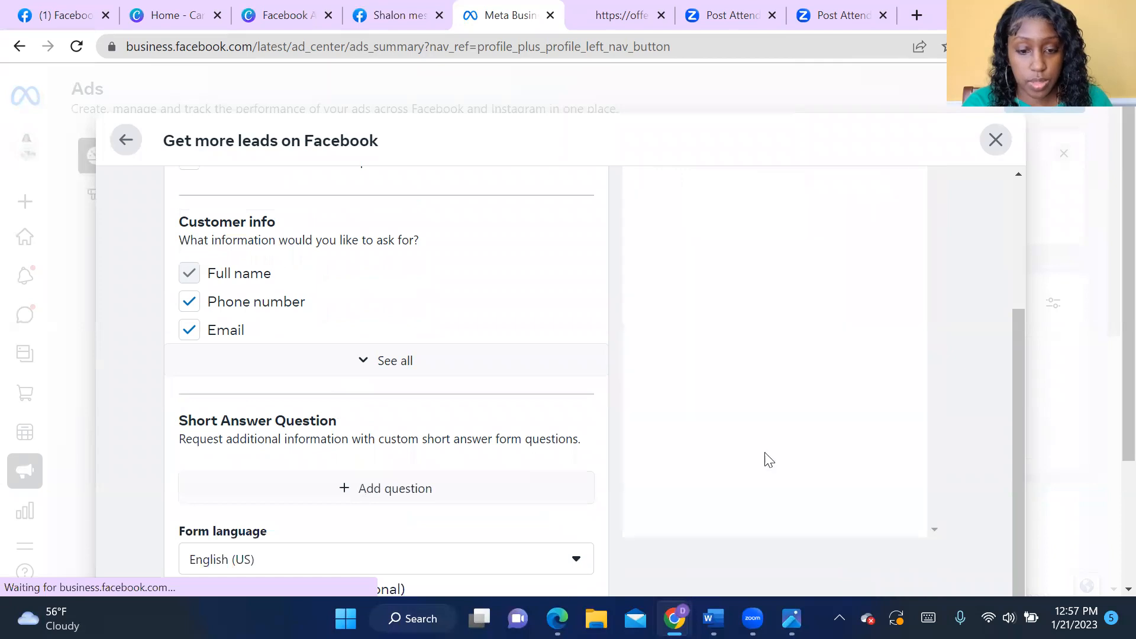
pyautogui.scroll(2, 763, 459)
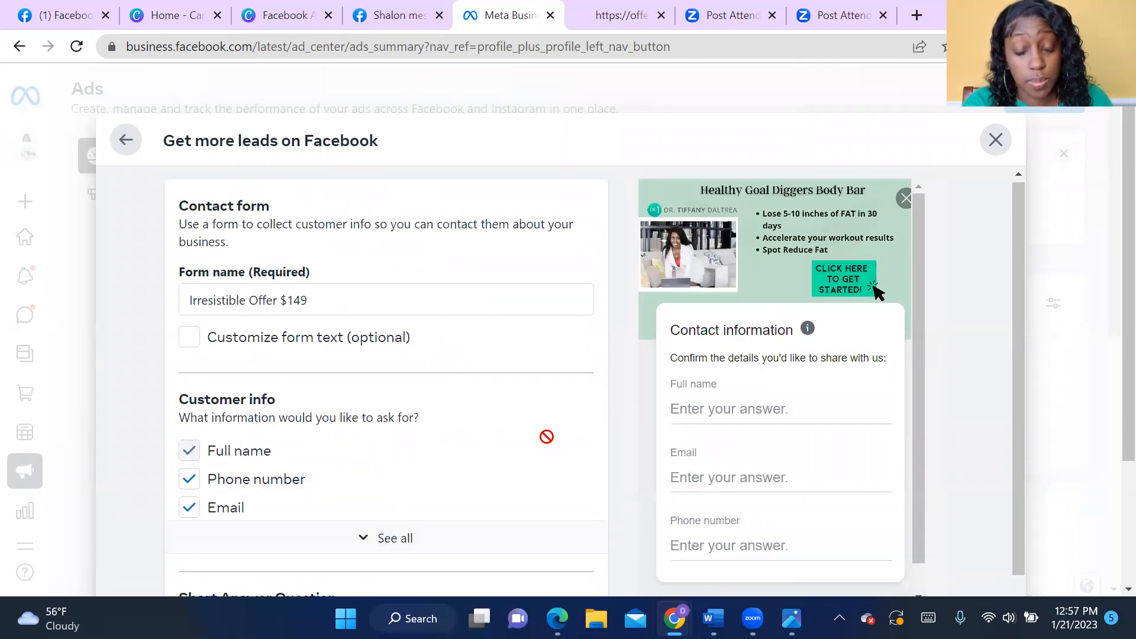
pyautogui.scroll(-2, 545, 436)
pyautogui.scroll(-3, 819, 457)
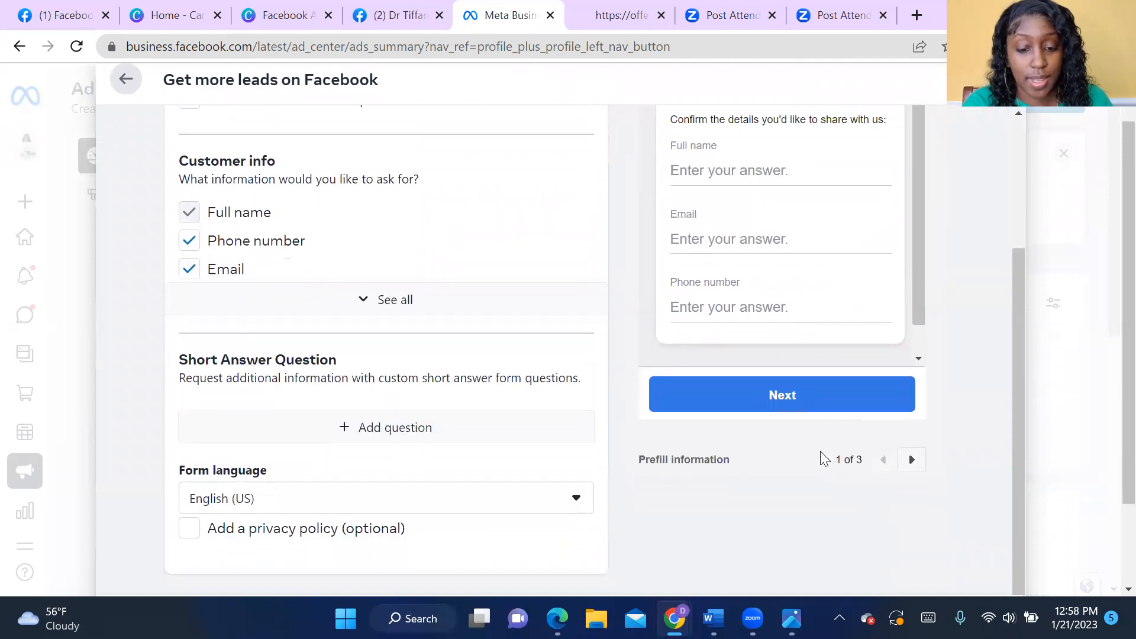
pyautogui.click(828, 524)
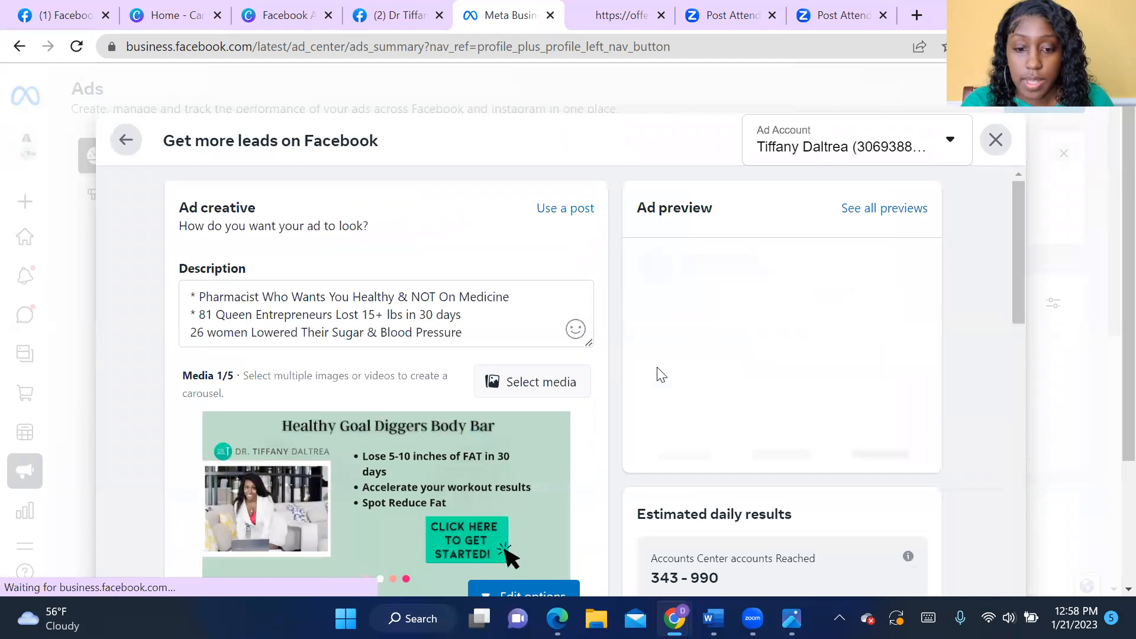
# - Upload the image Member FB Ads (1) as the ad's media and remove the Healthy Goal Diggers Body Bar image
pyautogui.scroll(-3, 221, 271)
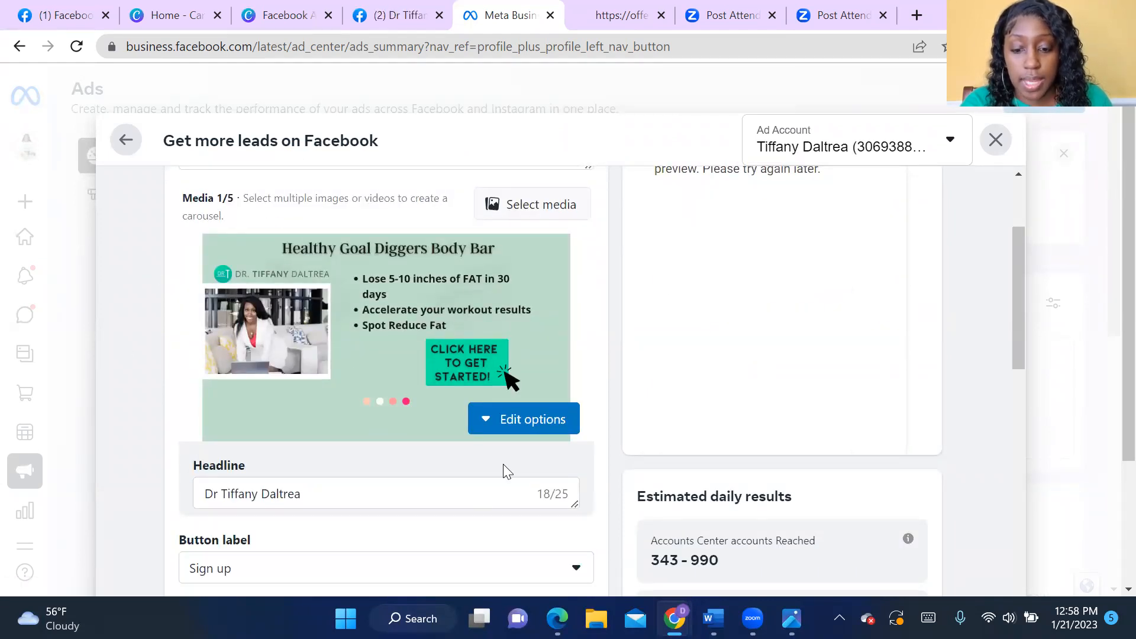
pyautogui.click(541, 427)
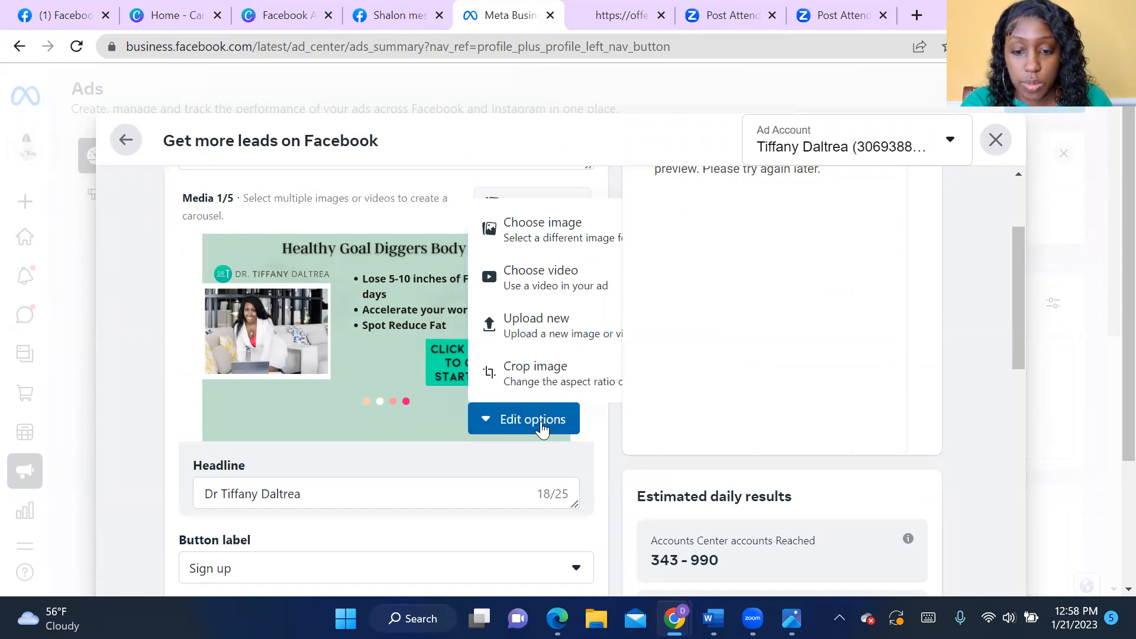
pyautogui.click(536, 333)
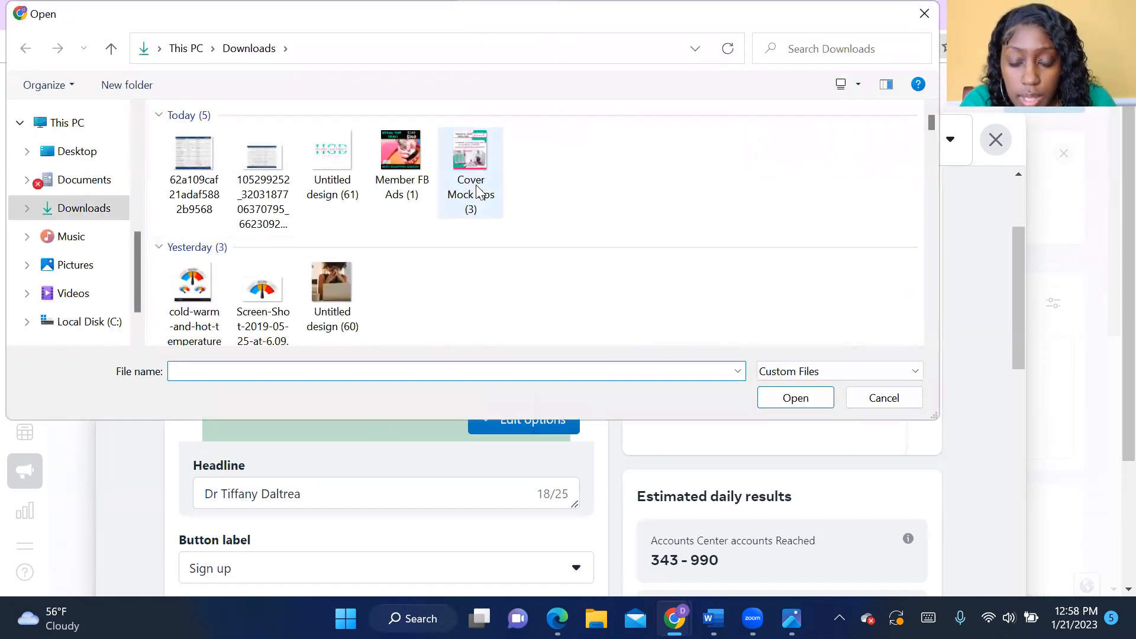
pyautogui.doubleClick(406, 177)
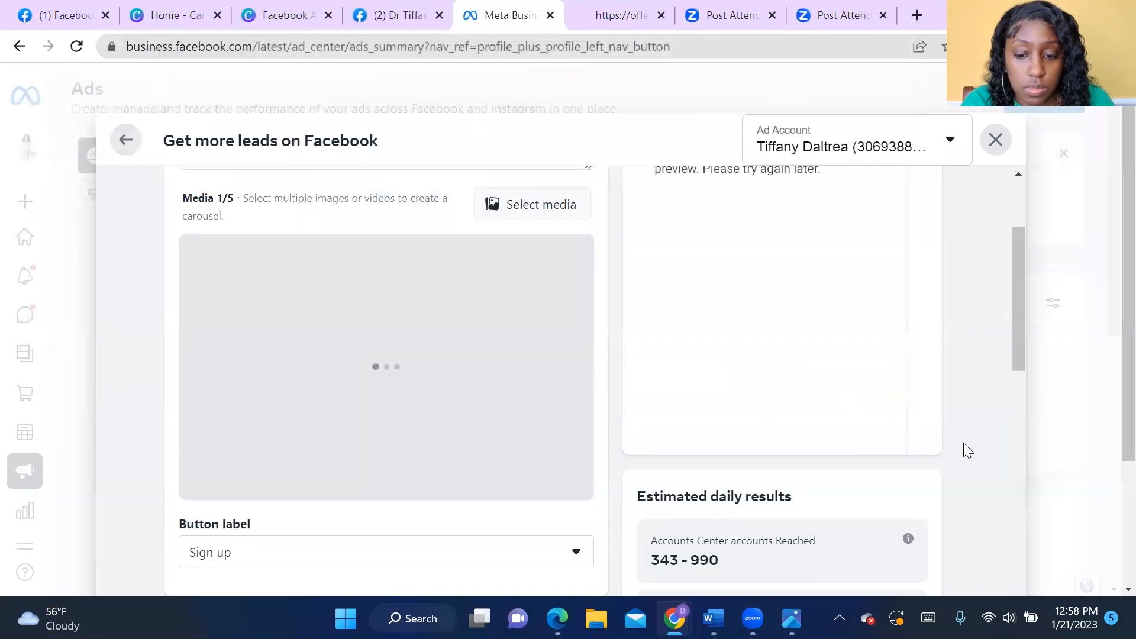
pyautogui.scroll(3, 977, 463)
pyautogui.scroll(-1, 964, 442)
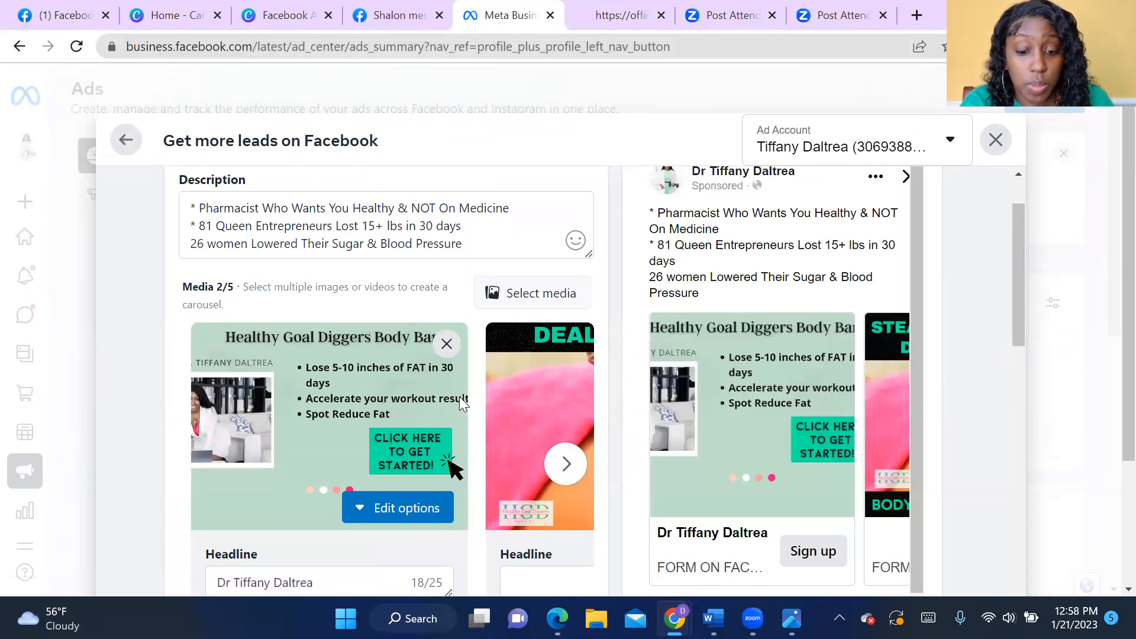
pyautogui.click(447, 344)
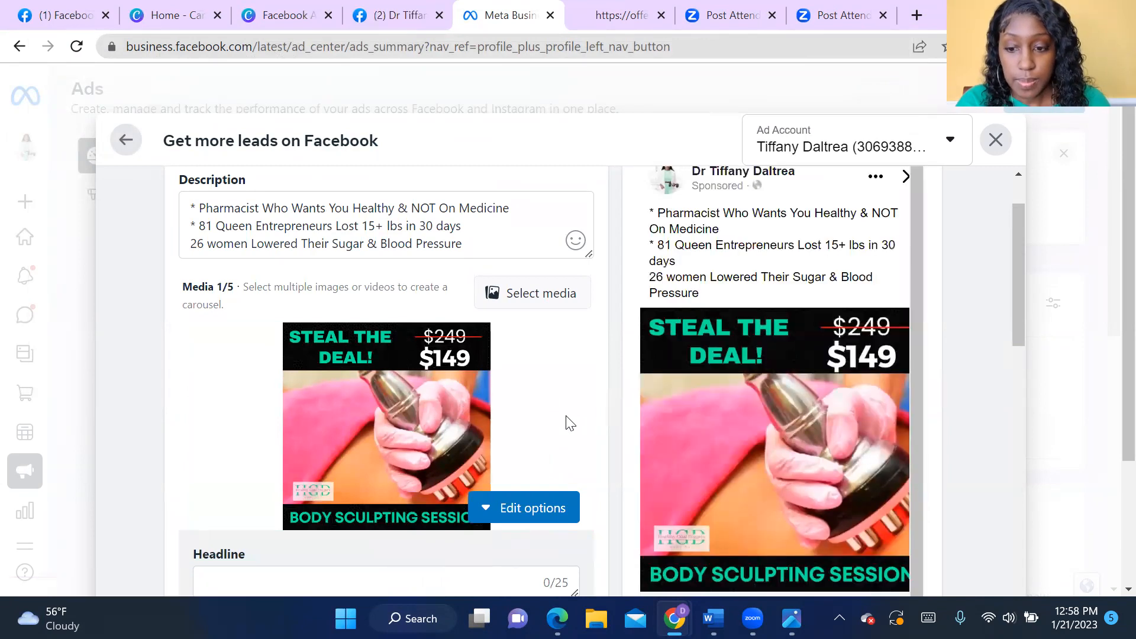
# - Read through the ad description and check it against the ad preview with the body sculpting image
pyautogui.scroll(2, 566, 424)
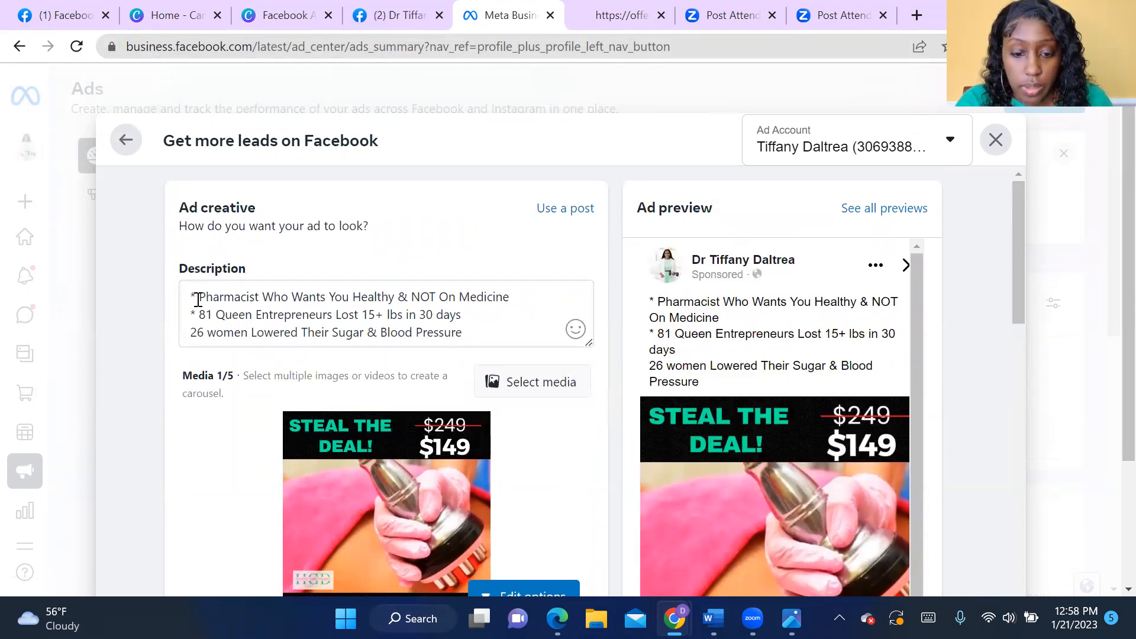
pyautogui.moveTo(198, 300); pyautogui.dragTo(377, 320)
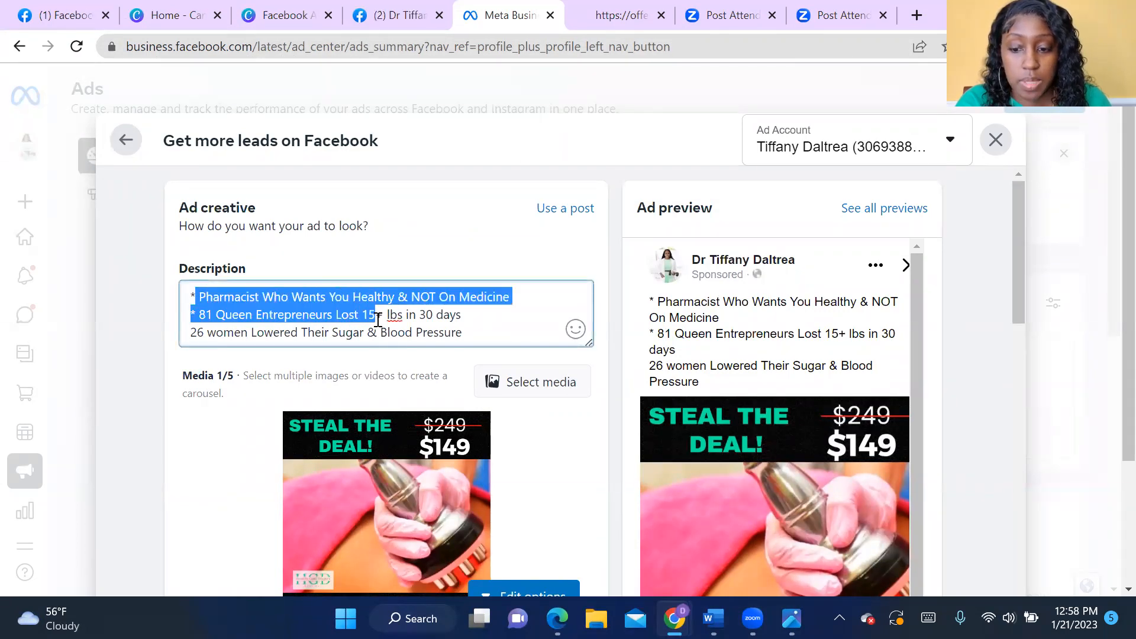
pyautogui.click(500, 334)
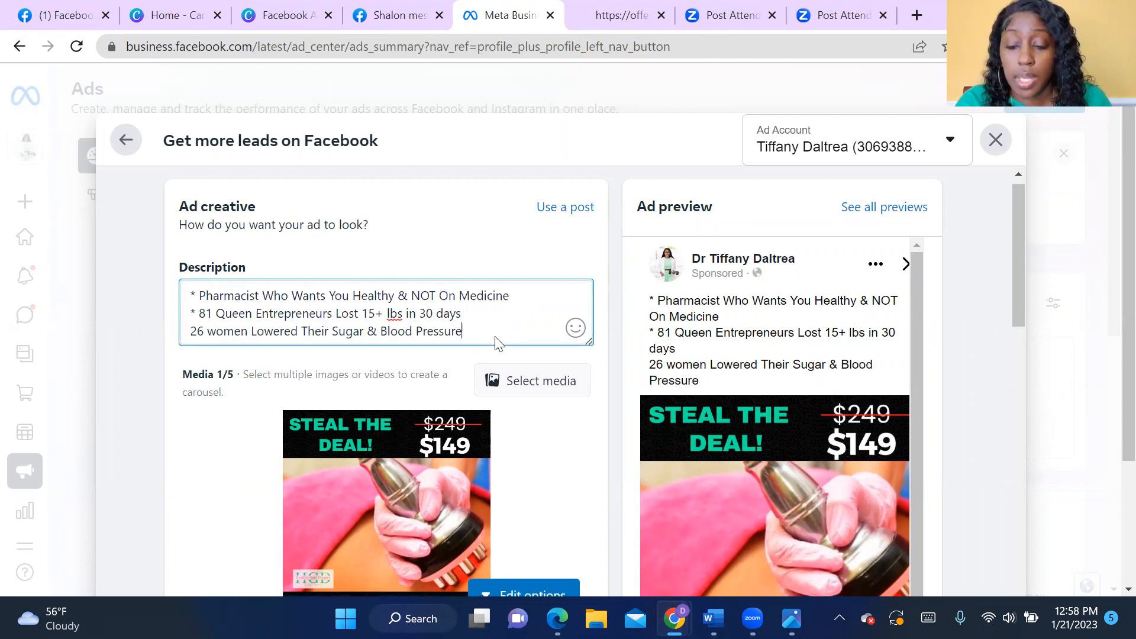
pyautogui.scroll(-1, 496, 344)
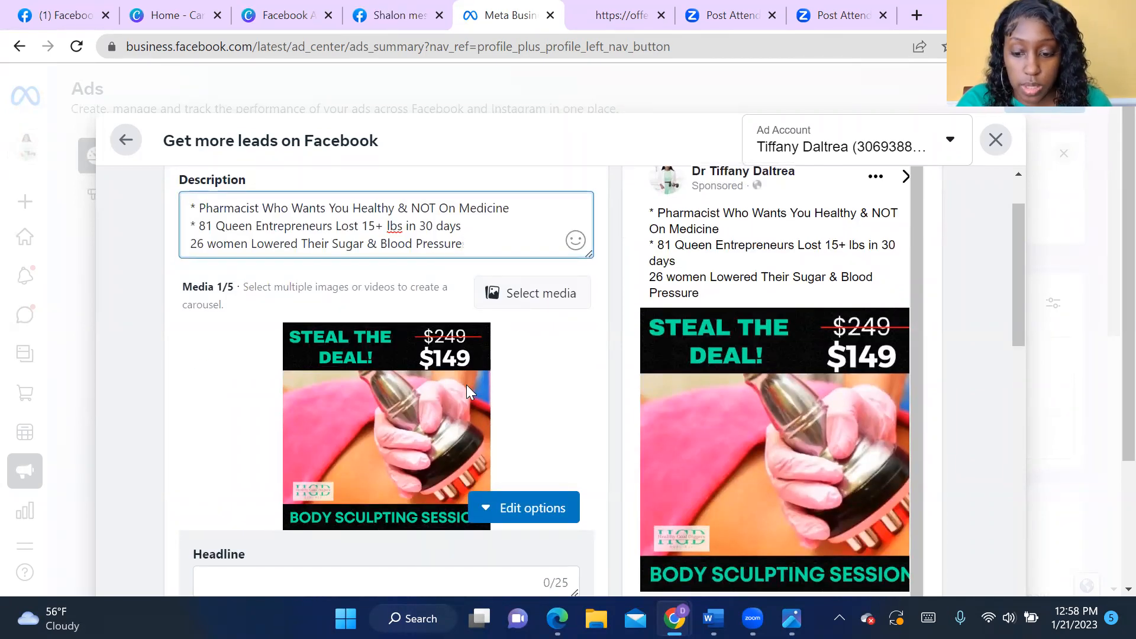
pyautogui.scroll(-2, 515, 423)
pyautogui.scroll(3, 516, 427)
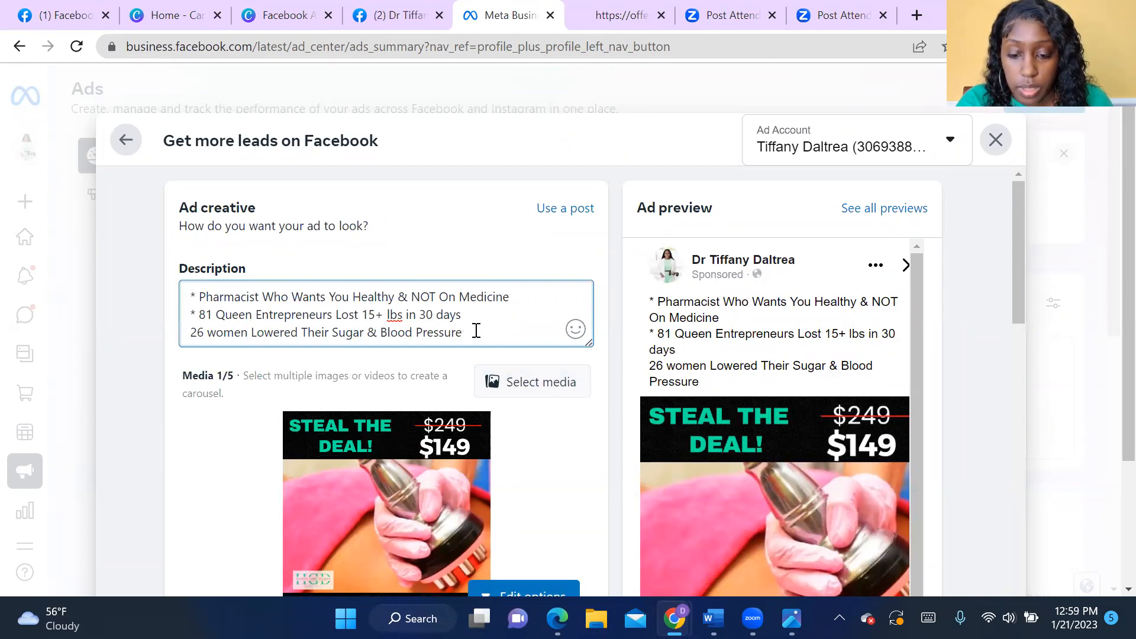
pyautogui.scroll(-1, 480, 355)
pyautogui.scroll(-1, 485, 374)
pyautogui.click(383, 502)
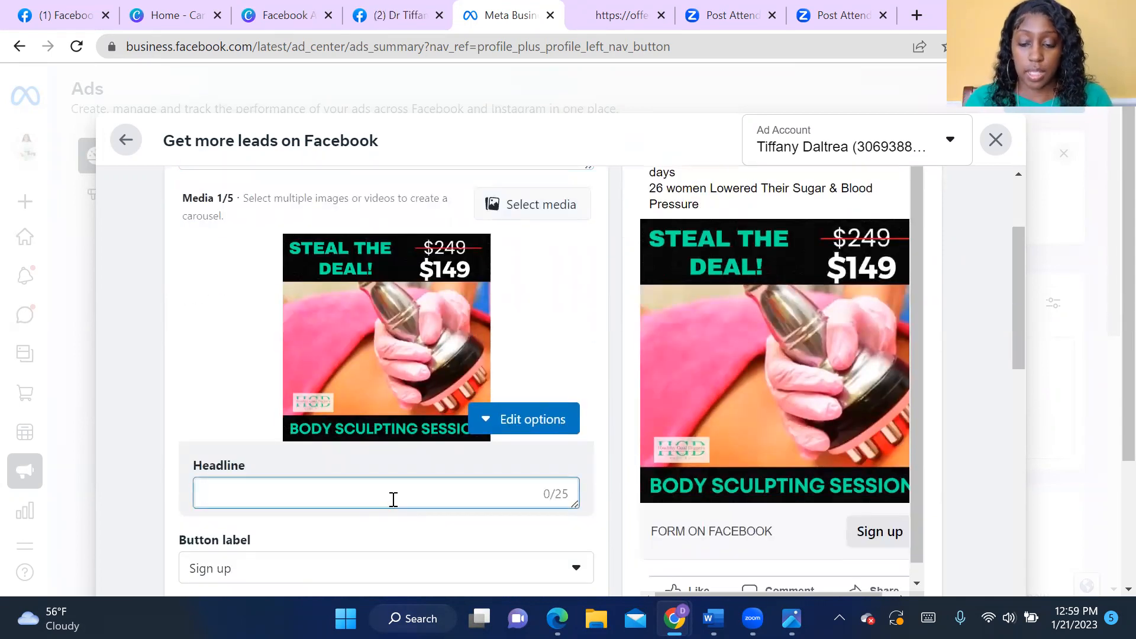
pyautogui.write('Tran')
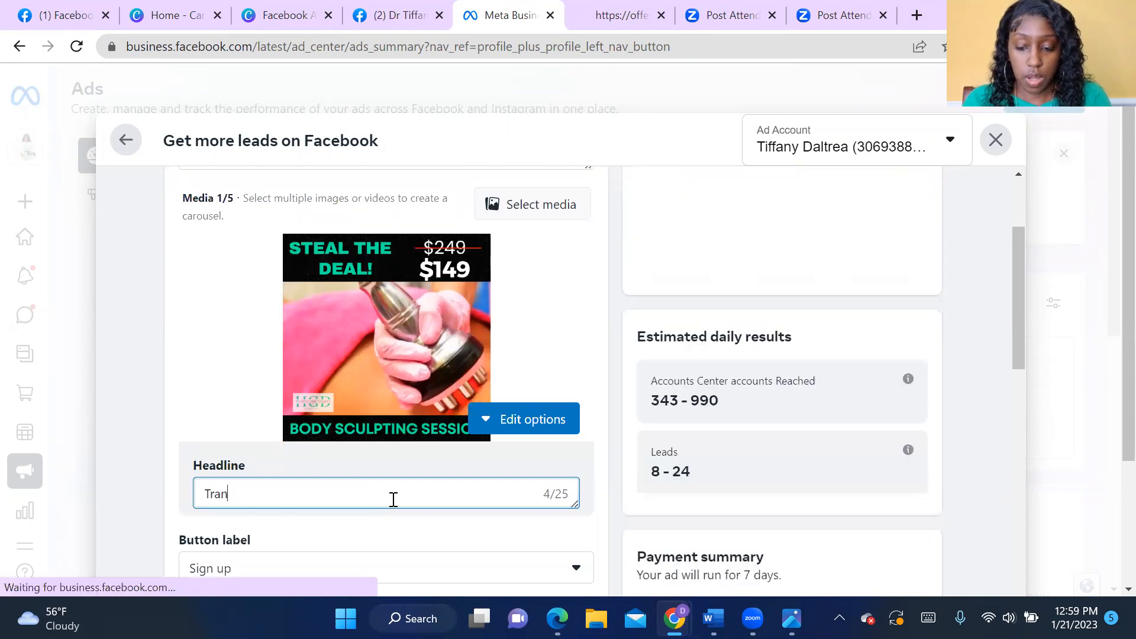
pyautogui.press('BackSpace')
pyautogui.press('BackSpace')
pyautogui.write('ight')
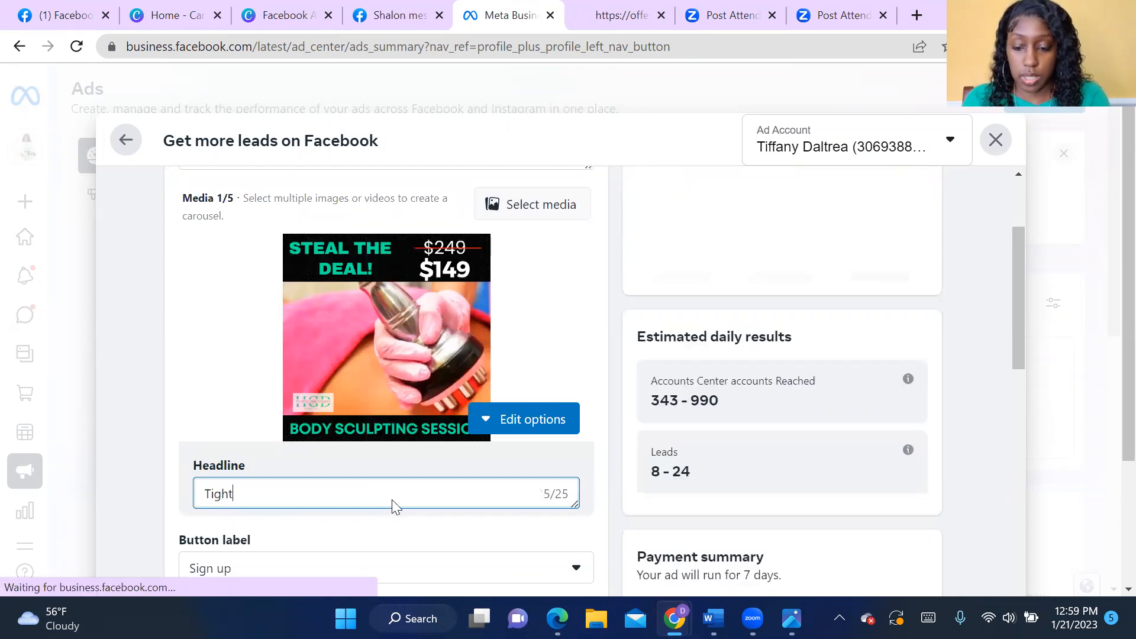
pyautogui.write('ning')
pyautogui.press('BackSpace')
pyautogui.press('BackSpace')
pyautogui.press('BackSpace')
pyautogui.write('en ')
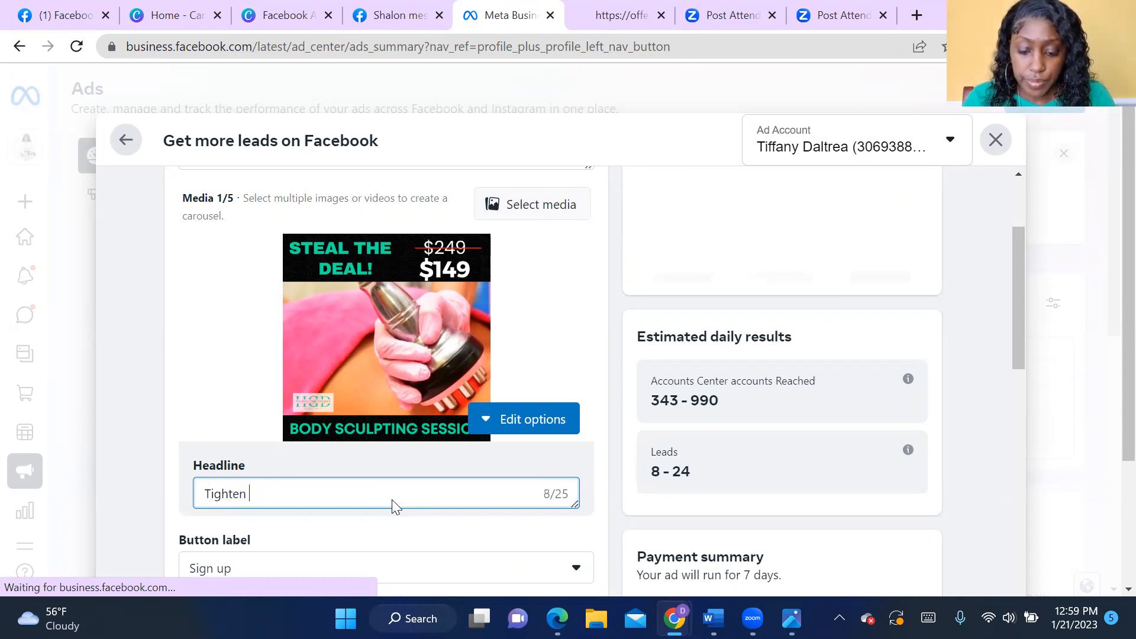
pyautogui.write('& Tone')
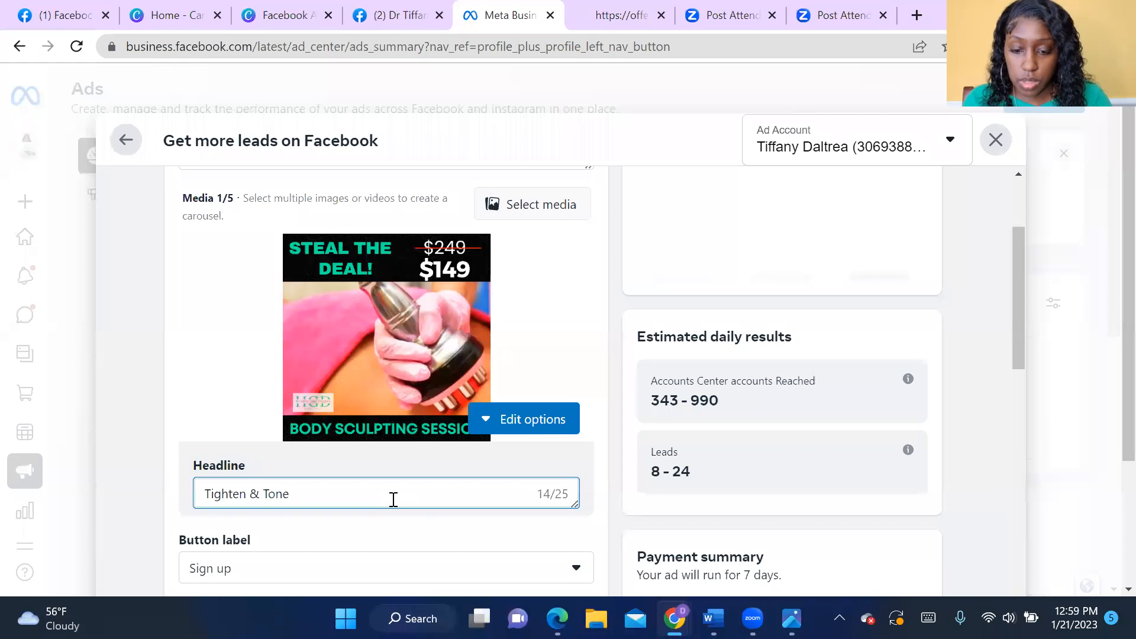
pyautogui.write(' Spcail')
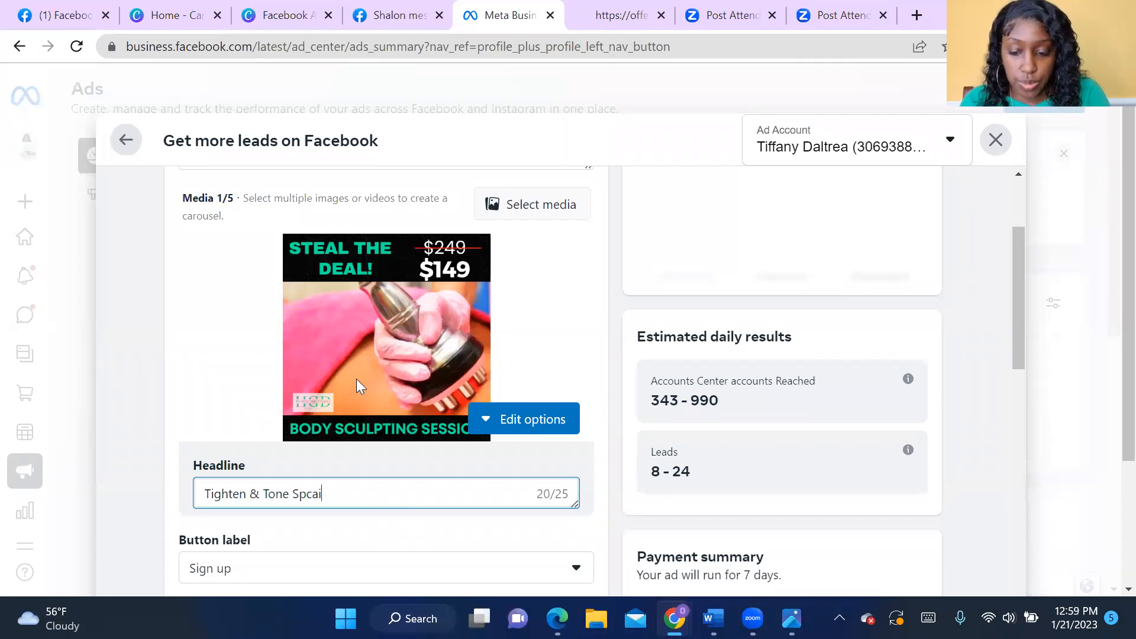
pyautogui.press('BackSpace')
pyautogui.press('BackSpace')
pyautogui.press('BackSpace')
pyautogui.press('BackSpace')
pyautogui.write('ei')
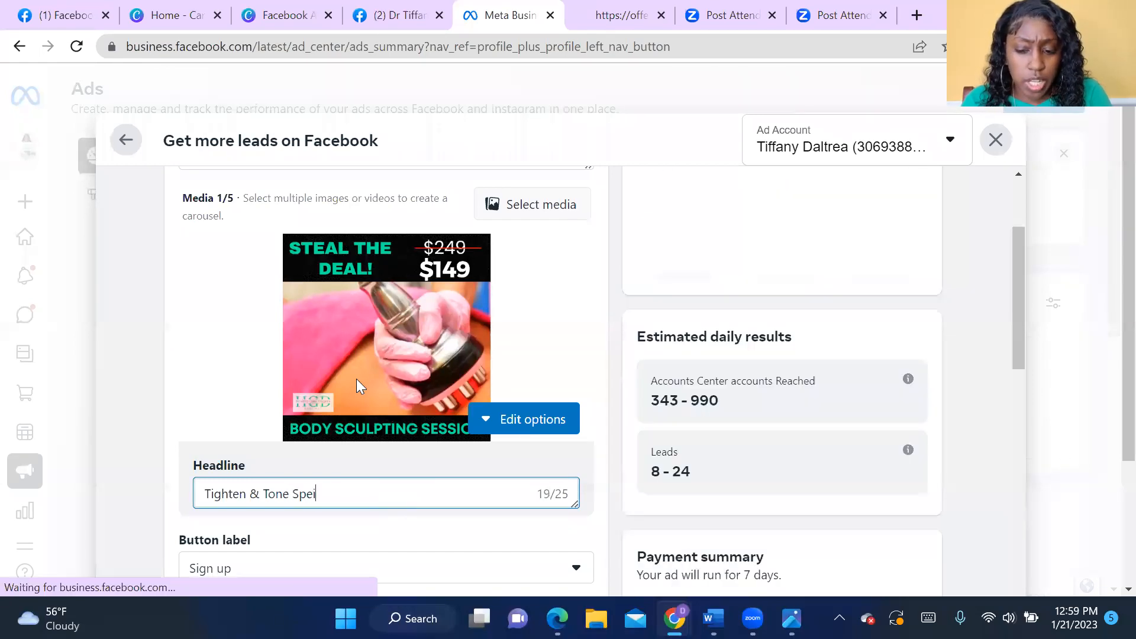
pyautogui.press('BackSpace')
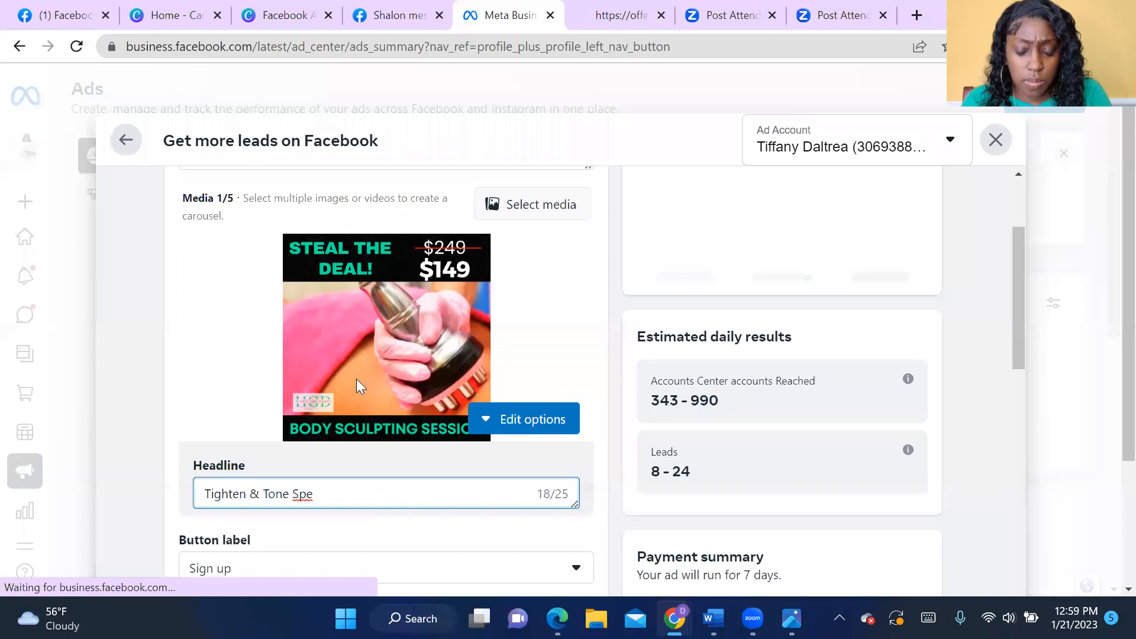
pyautogui.press('BackSpace')
pyautogui.press('BackSpace')
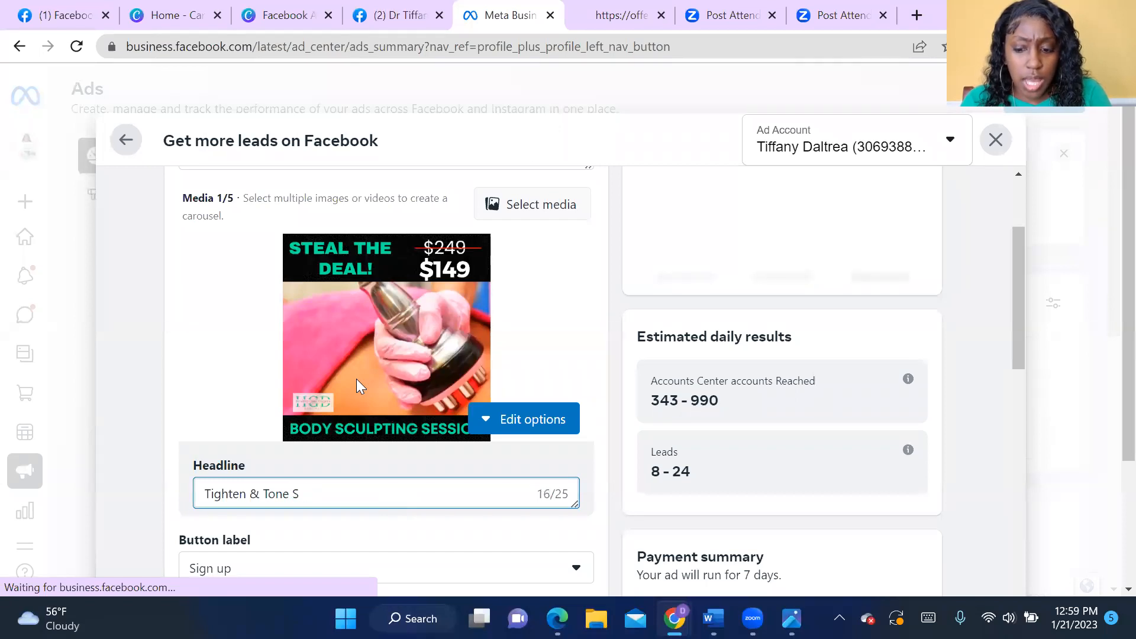
pyautogui.press('BackSpace')
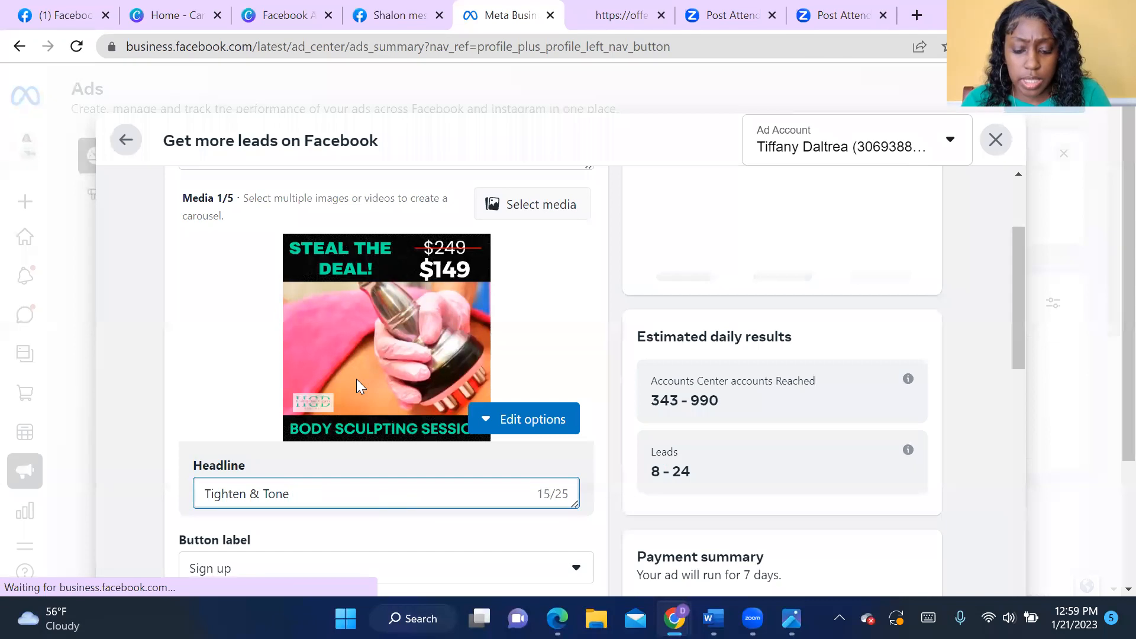
pyautogui.write('Goal Di')
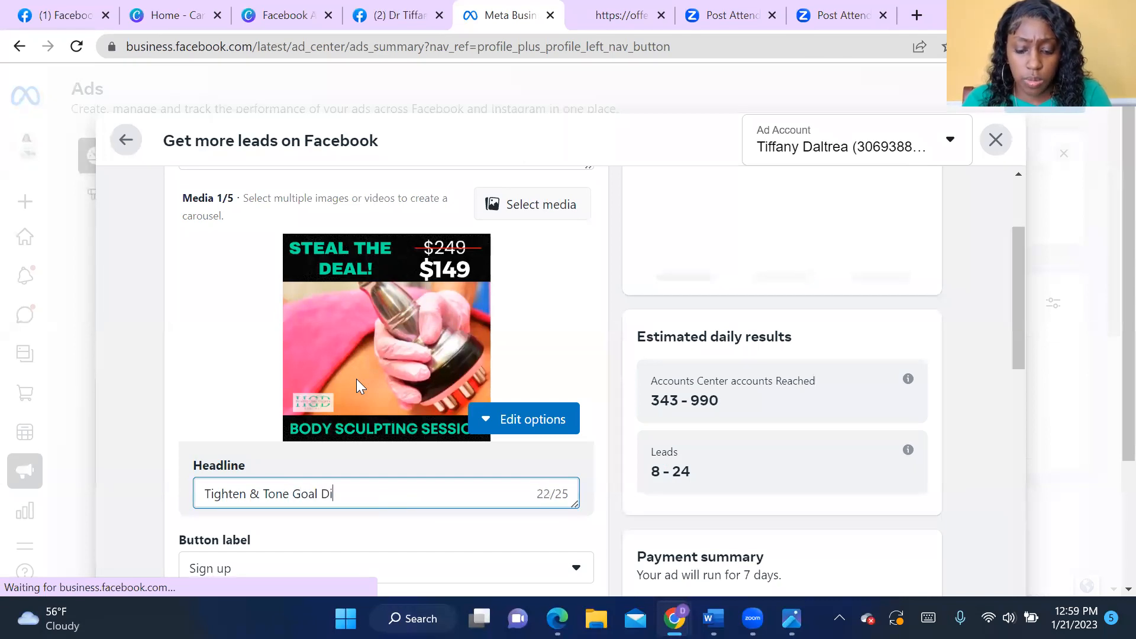
pyautogui.write('g')
pyautogui.press('BackSpace')
pyautogui.press('BackSpace')
pyautogui.press('BackSpace')
pyautogui.press('BackSpace')
pyautogui.press('BackSpace')
pyautogui.press('BackSpace')
pyautogui.press('BackSpace')
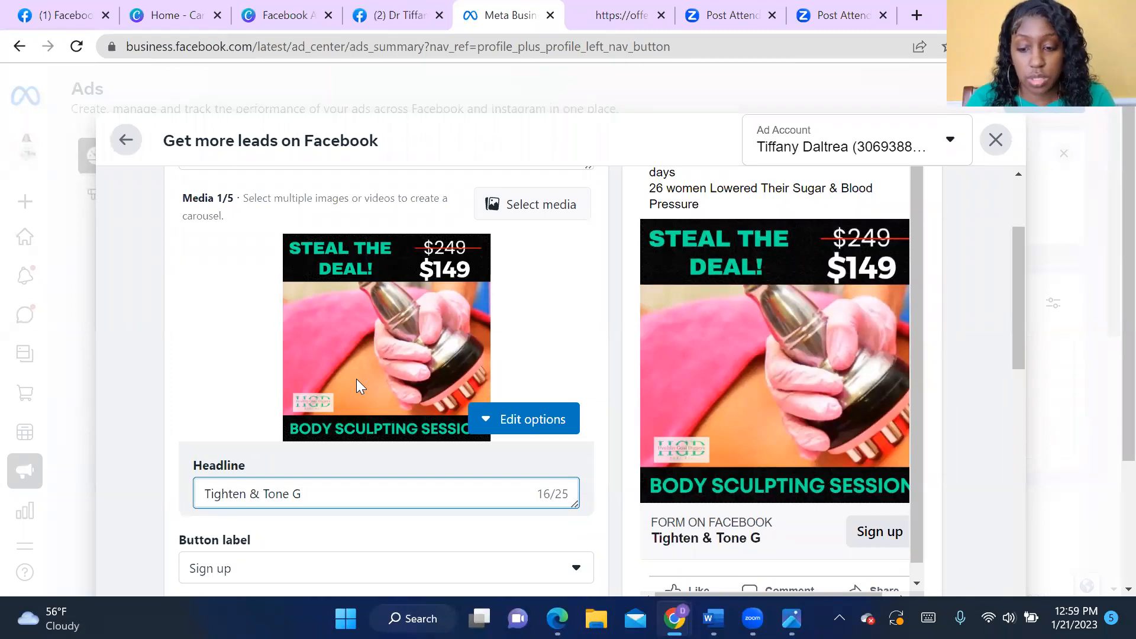
pyautogui.press('BackSpace')
pyautogui.press('BackSpace')
pyautogui.press('BackSpace')
pyautogui.press('BackSpace')
pyautogui.press('BackSpace')
pyautogui.press('BackSpace')
pyautogui.press('BackSpace')
pyautogui.press('BackSpace')
pyautogui.press('BackSpace')
pyautogui.press('BackSpace')
pyautogui.press('BackSpace')
pyautogui.press('BackSpace')
pyautogui.press('BackSpace')
pyautogui.press('BackSpace')
pyautogui.press('BackSpace')
pyautogui.press('BackSpace')
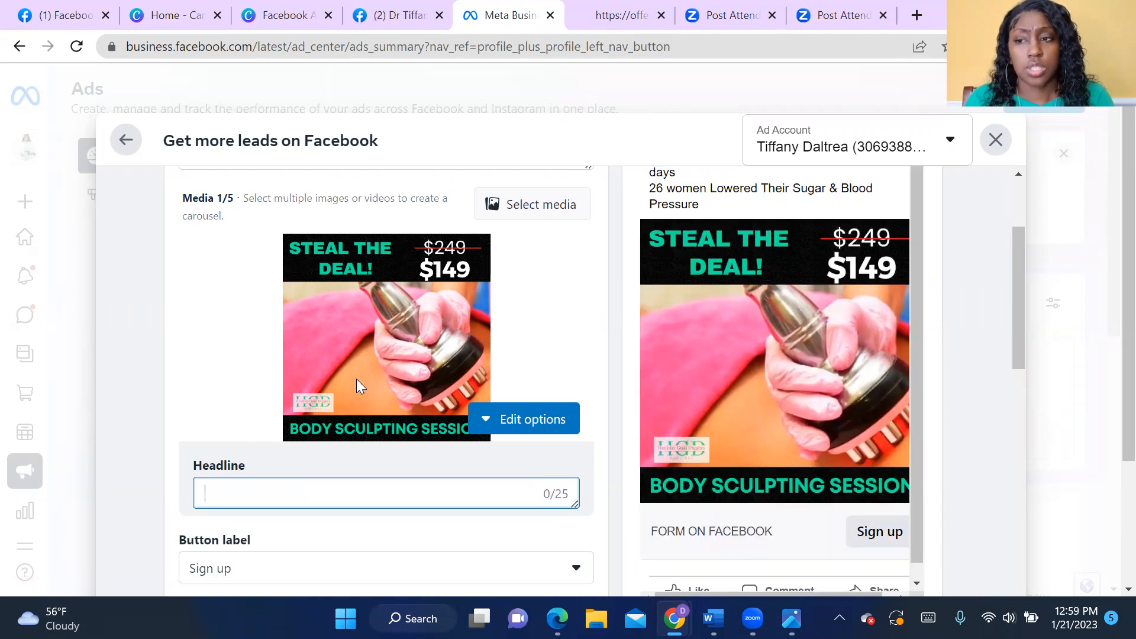
# - Set the ad's headline to "The Blossom Special"
pyautogui.write('The Blossom Special')
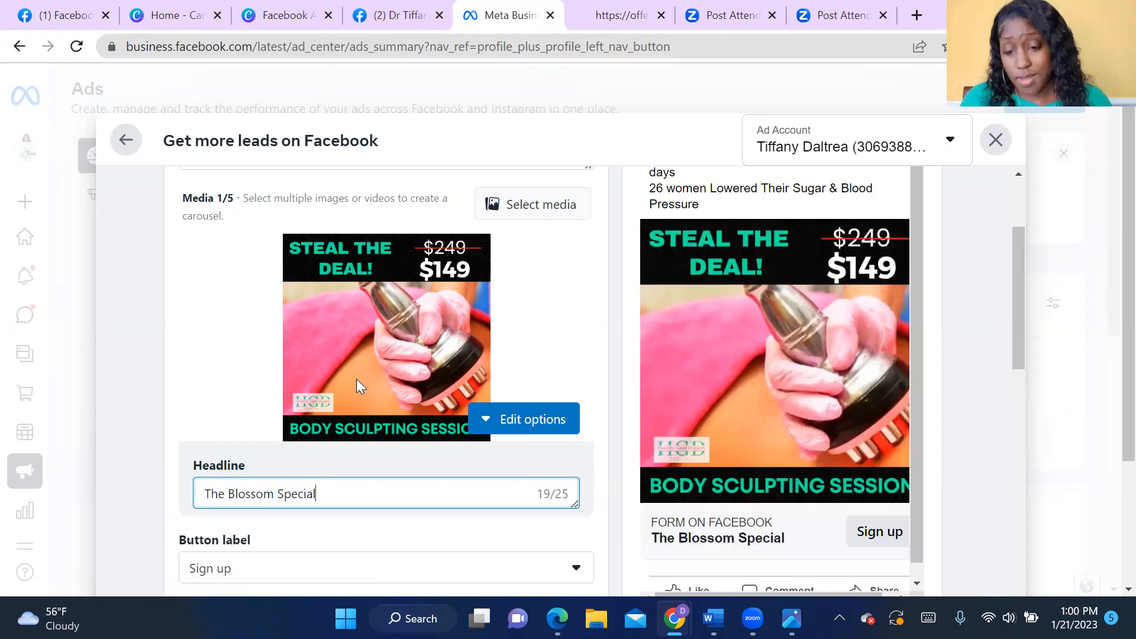
# - Check the available button labels for the ad and choose Sign up
pyautogui.scroll(-1, 367, 489)
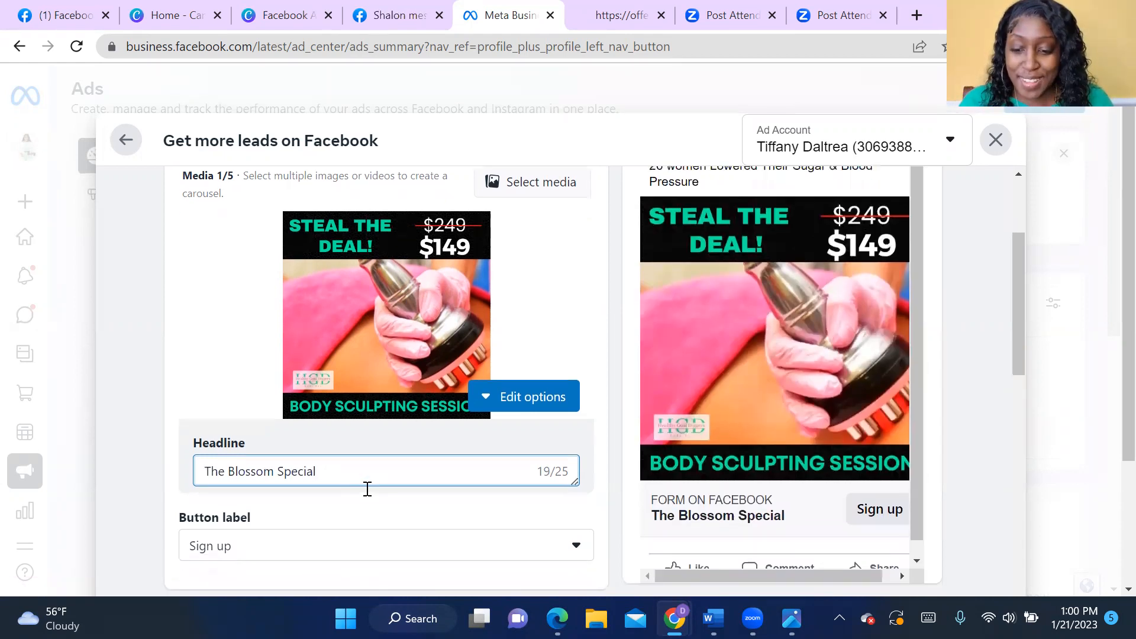
pyautogui.scroll(-3, 367, 489)
pyautogui.scroll(-2, 515, 367)
pyautogui.click(566, 315)
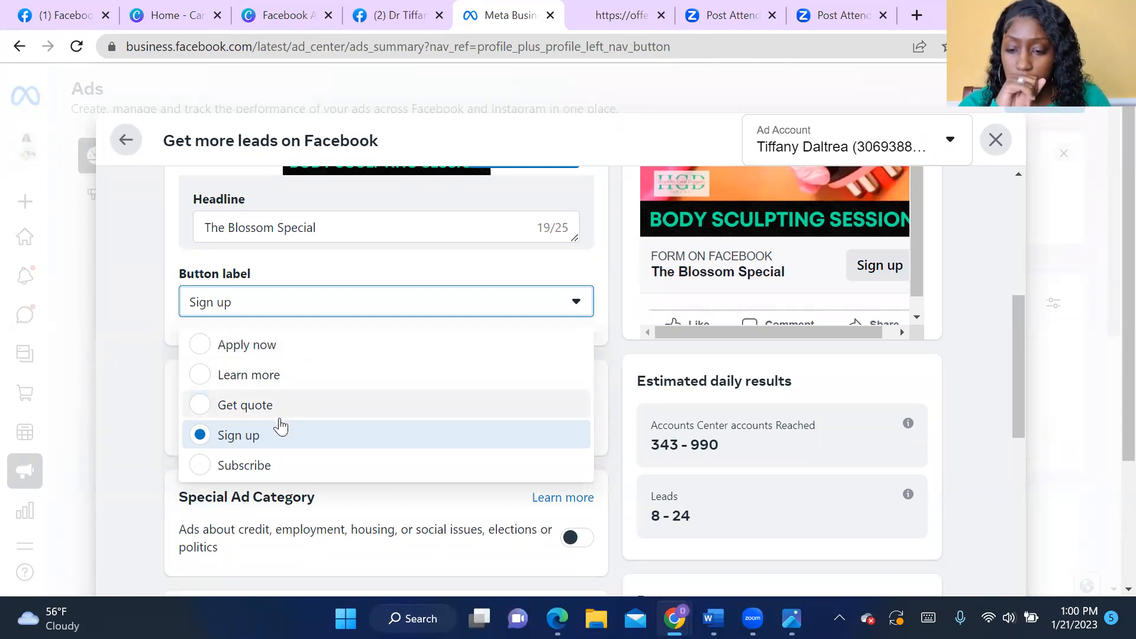
pyautogui.click(265, 441)
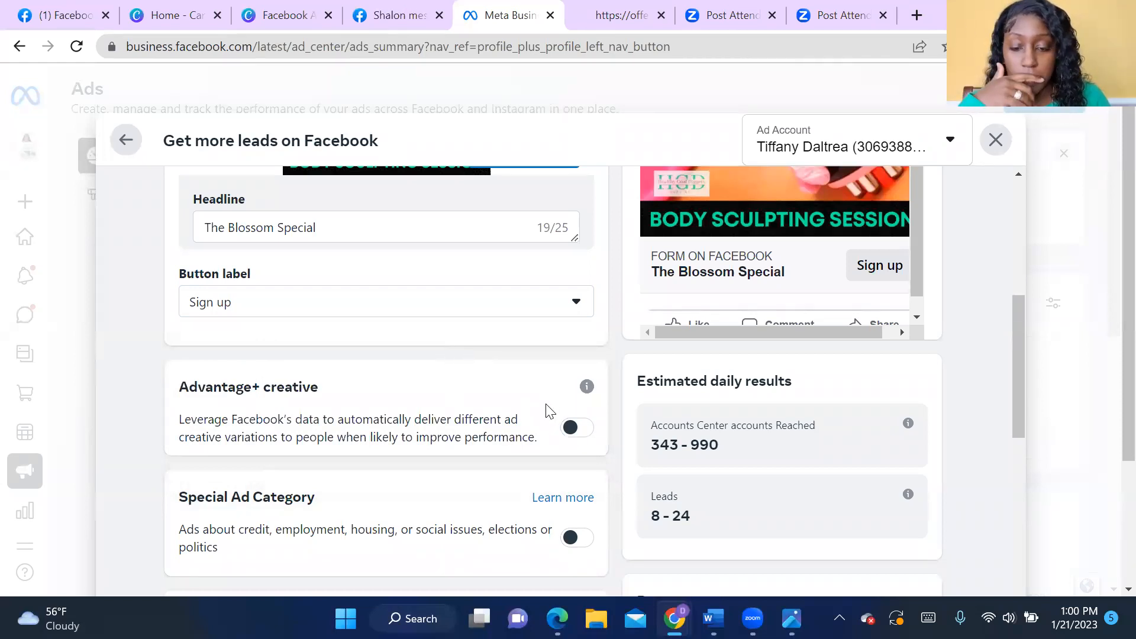
# - Review the ad's audience options and choose to define people through targeting instead of the Advantage audience
pyautogui.scroll(-4, 546, 408)
pyautogui.scroll(-1, 546, 408)
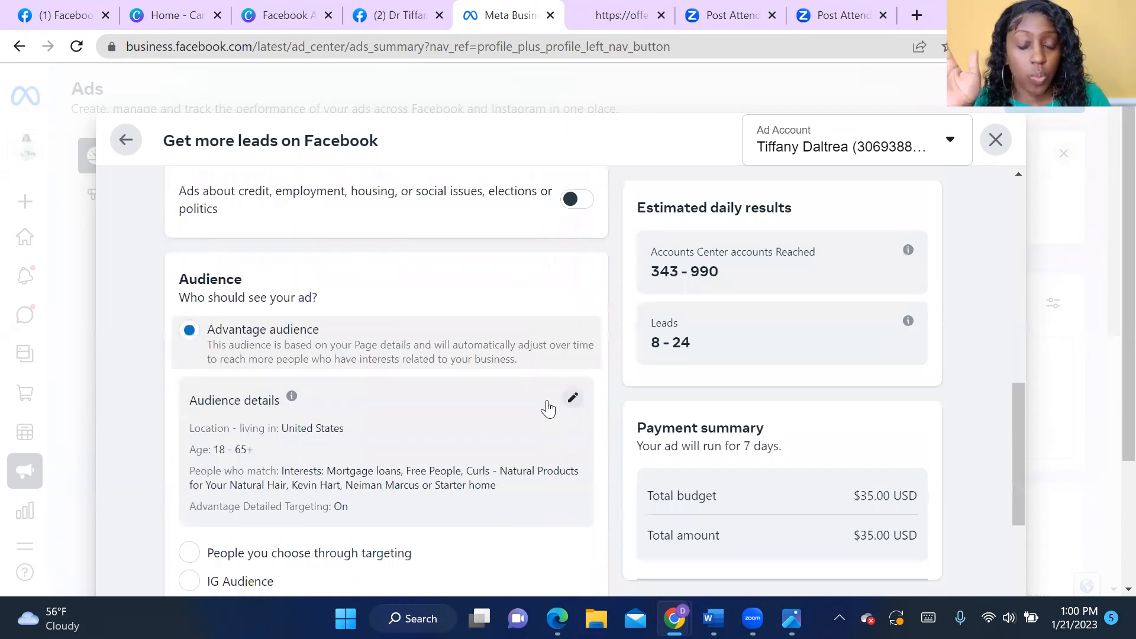
pyautogui.scroll(-2, 548, 408)
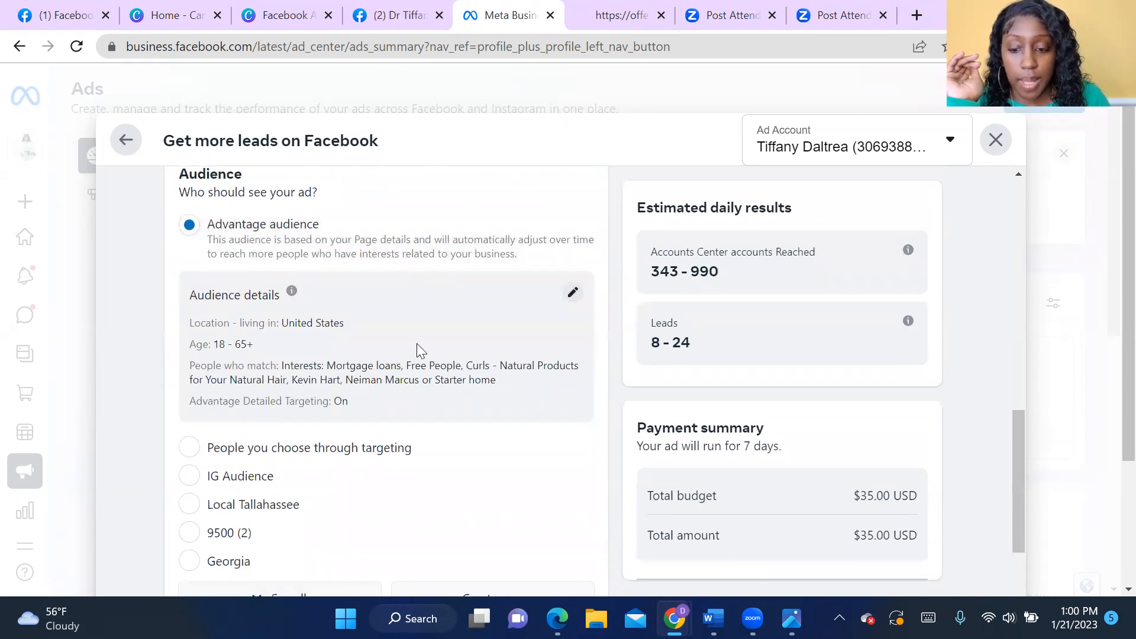
pyautogui.scroll(-2, 420, 363)
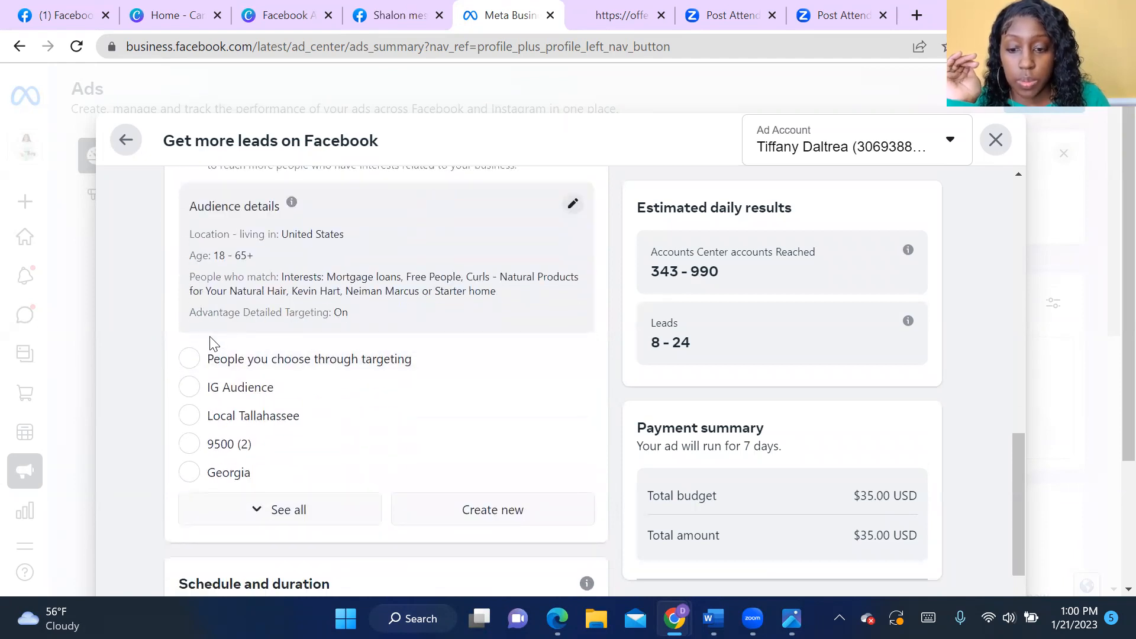
pyautogui.scroll(2, 497, 268)
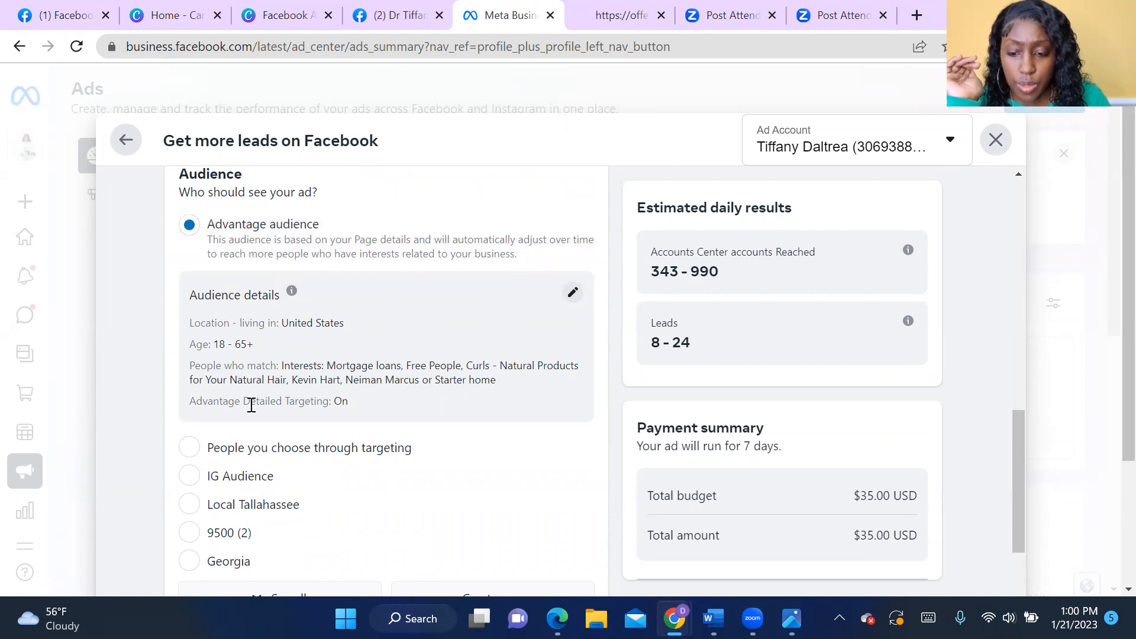
pyautogui.click(194, 455)
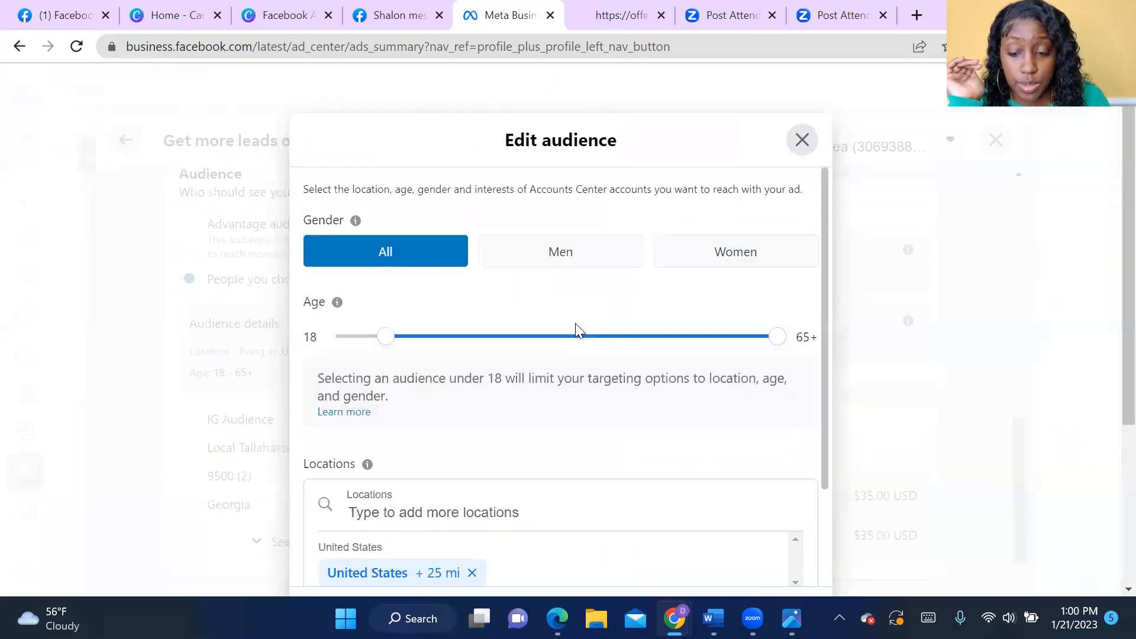
# - Limit the custom audience to women aged 30 to 62
pyautogui.click(573, 323)
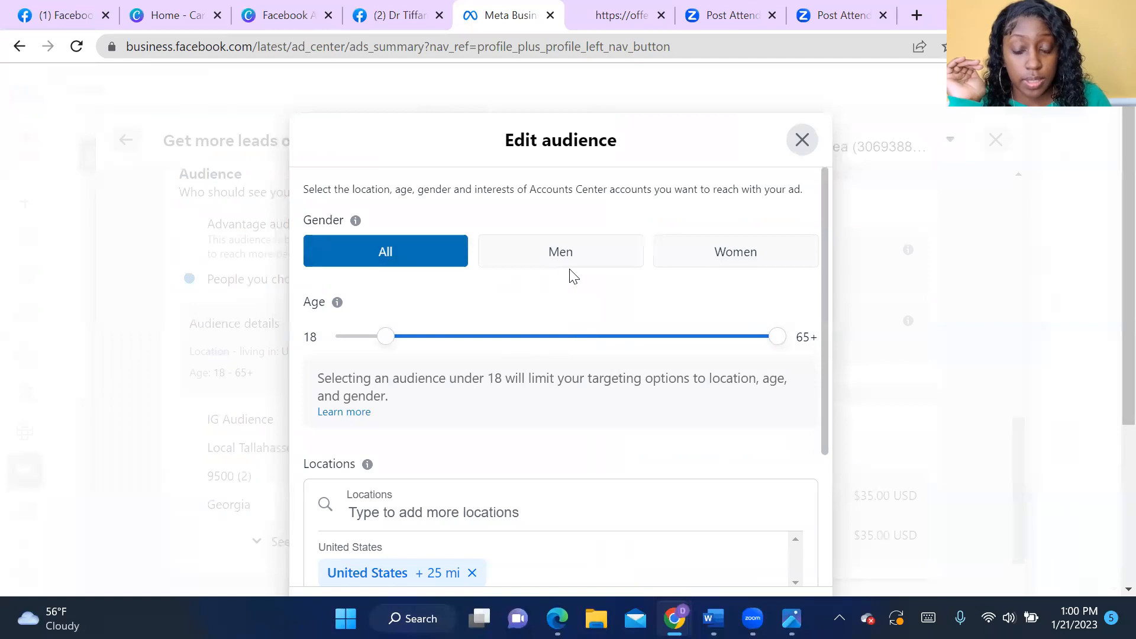
pyautogui.click(718, 256)
pyautogui.moveTo(391, 342); pyautogui.dragTo(486, 338)
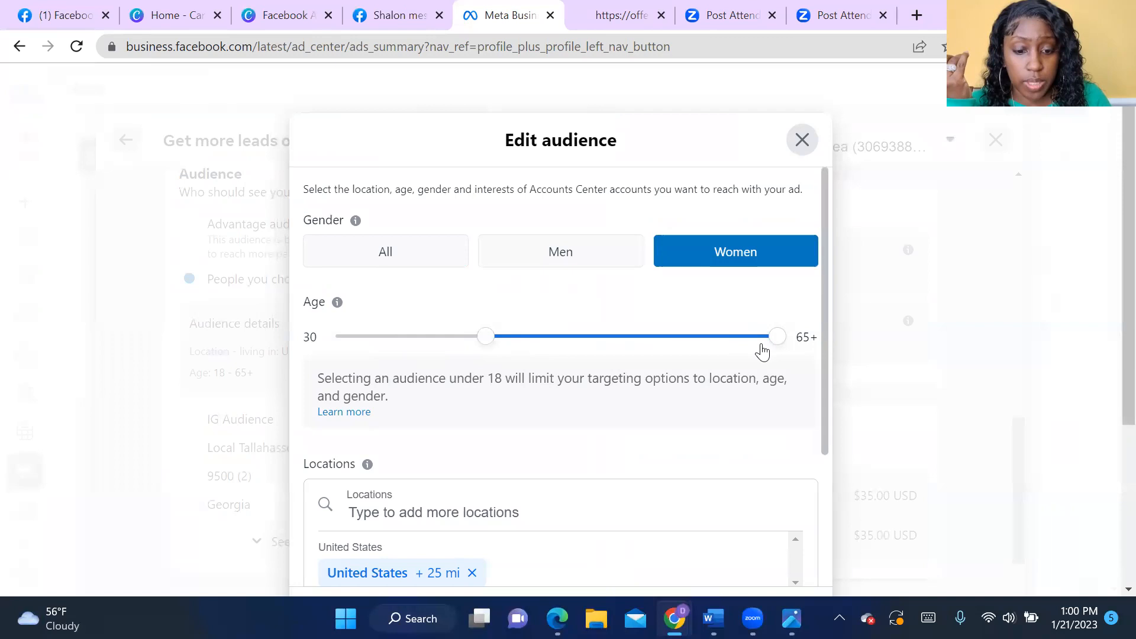
pyautogui.moveTo(780, 344); pyautogui.dragTo(756, 345)
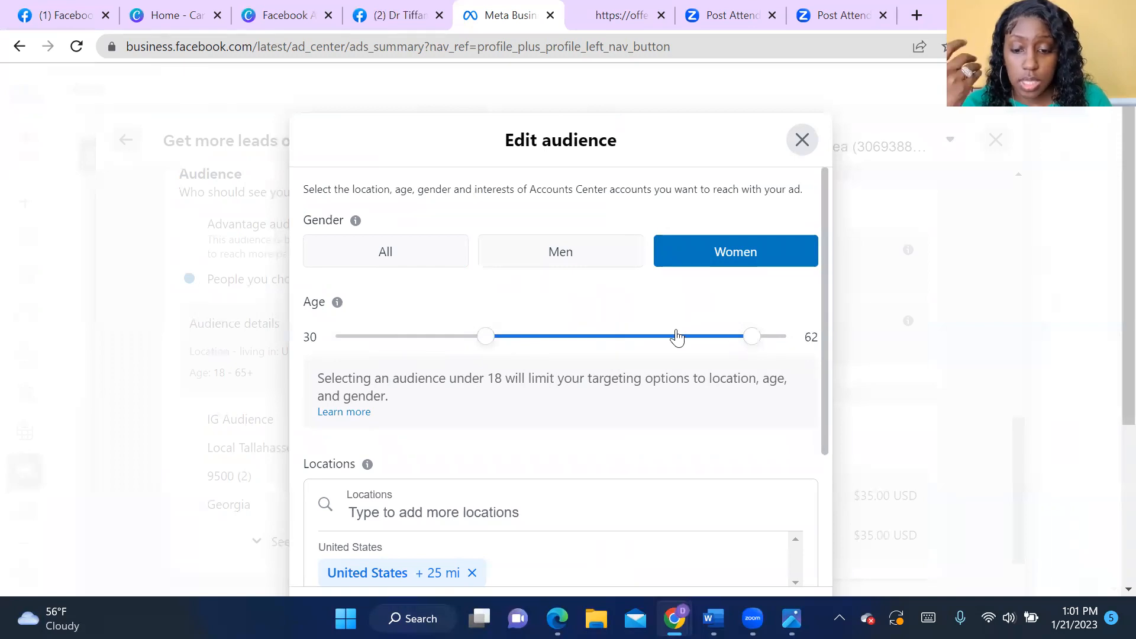
# - Remove United States from the audience's locations
pyautogui.scroll(-3, 678, 337)
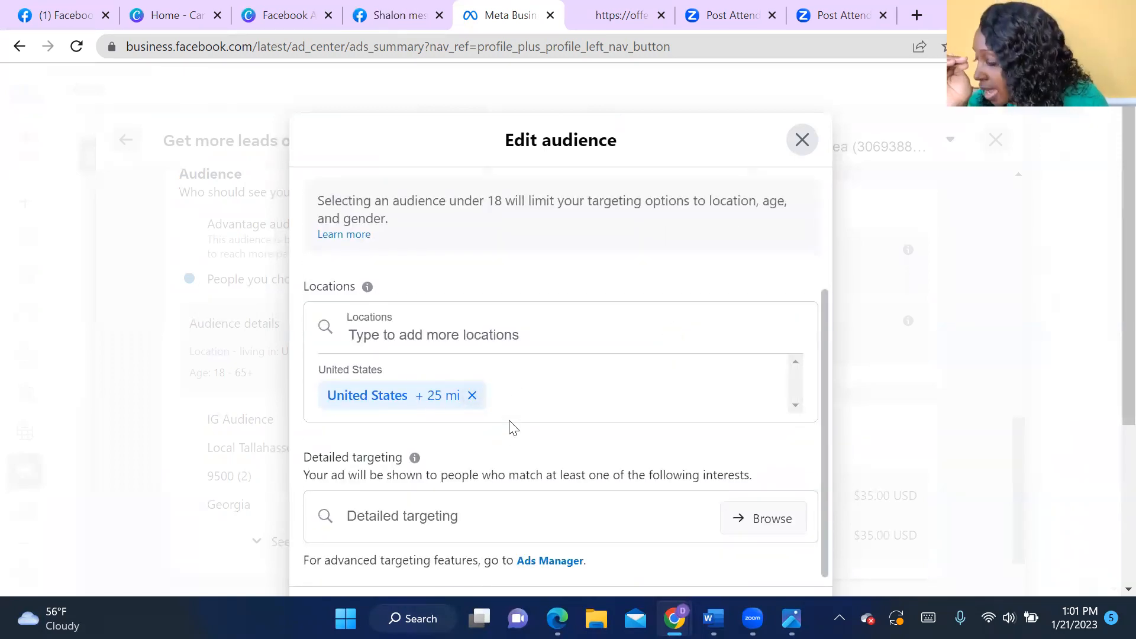
pyautogui.click(472, 396)
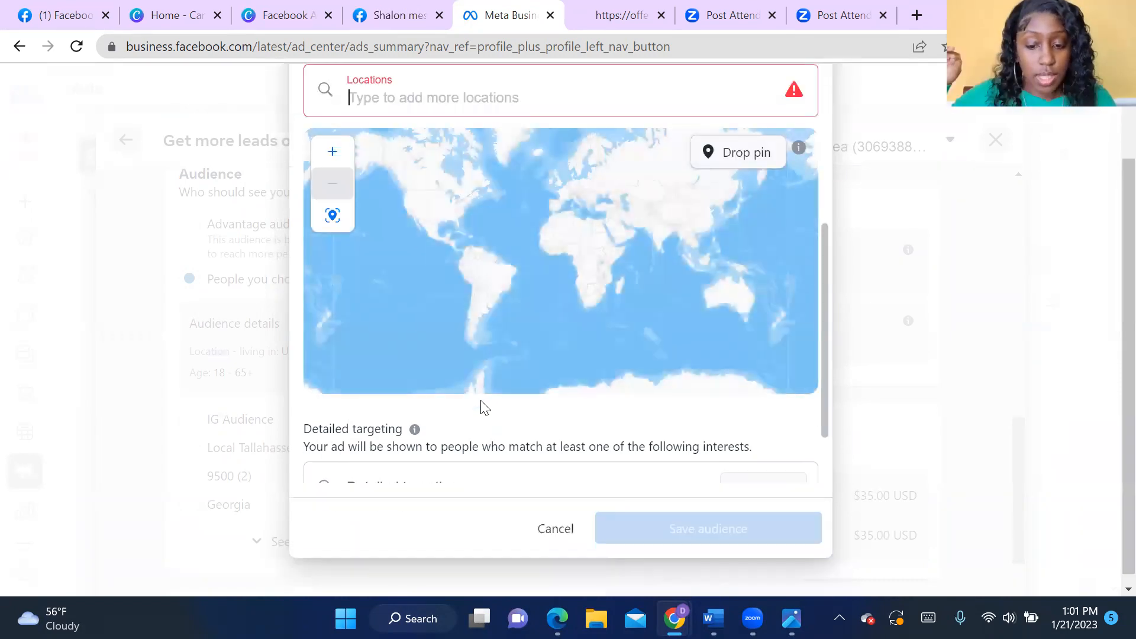
pyautogui.scroll(5, 484, 386)
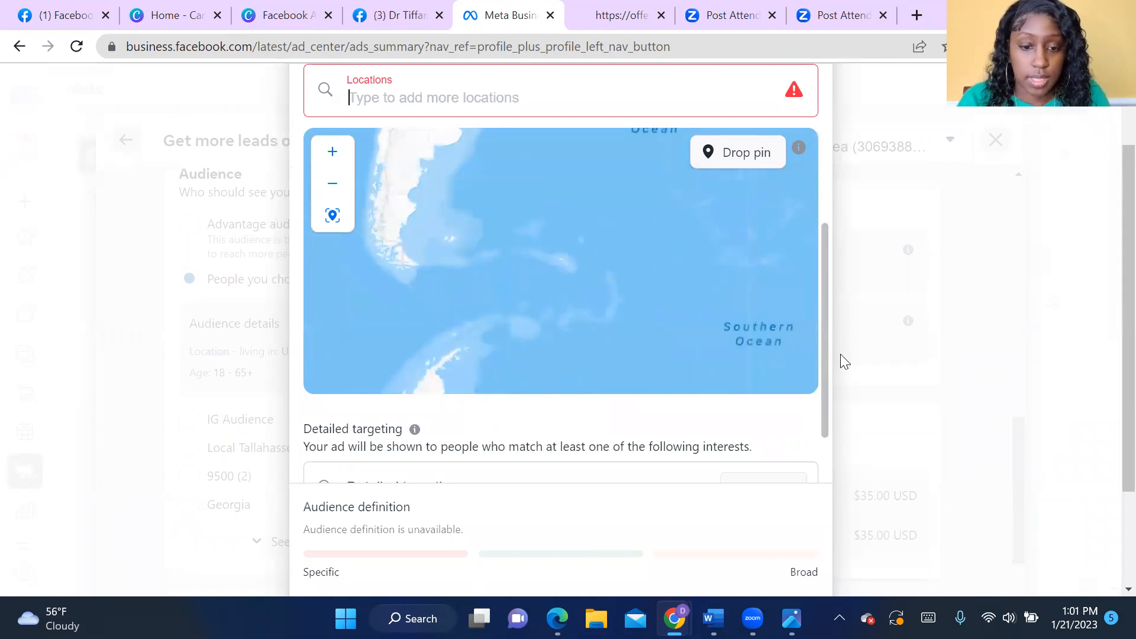
pyautogui.moveTo(824, 345); pyautogui.dragTo(836, 296)
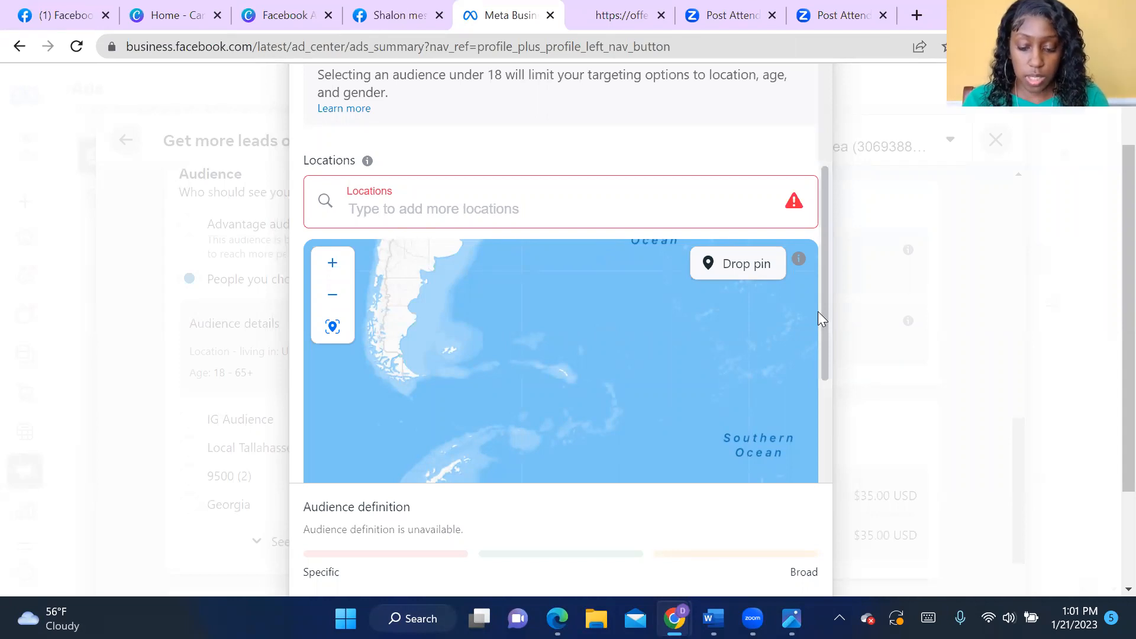
# - Add Rochester, New York, United States as an audience location
pyautogui.write('Rod')
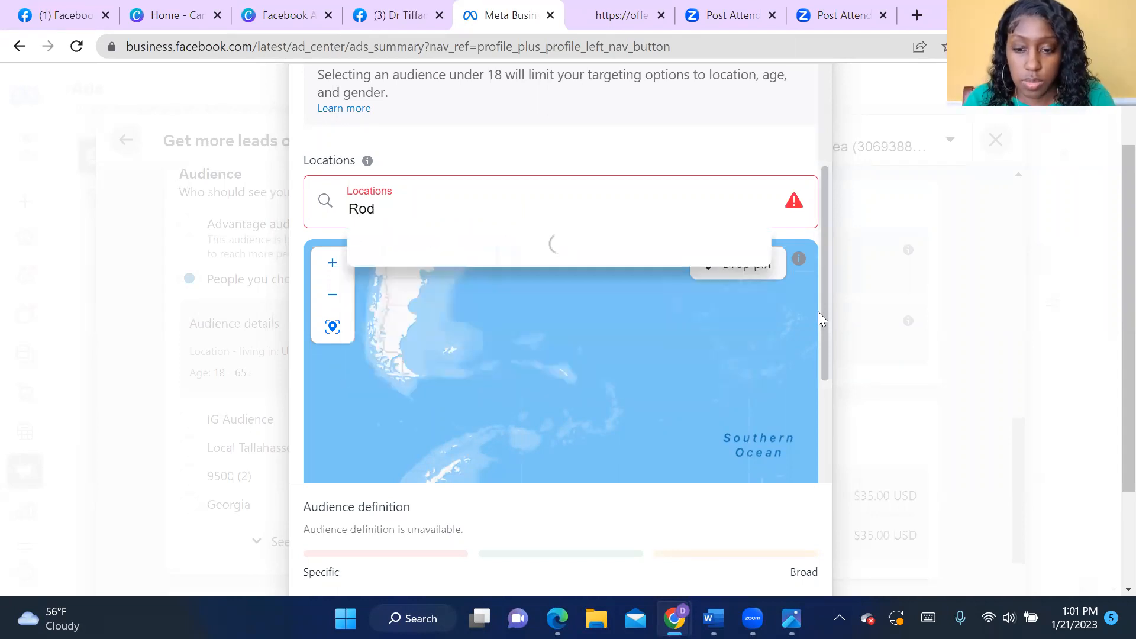
pyautogui.press('BackSpace')
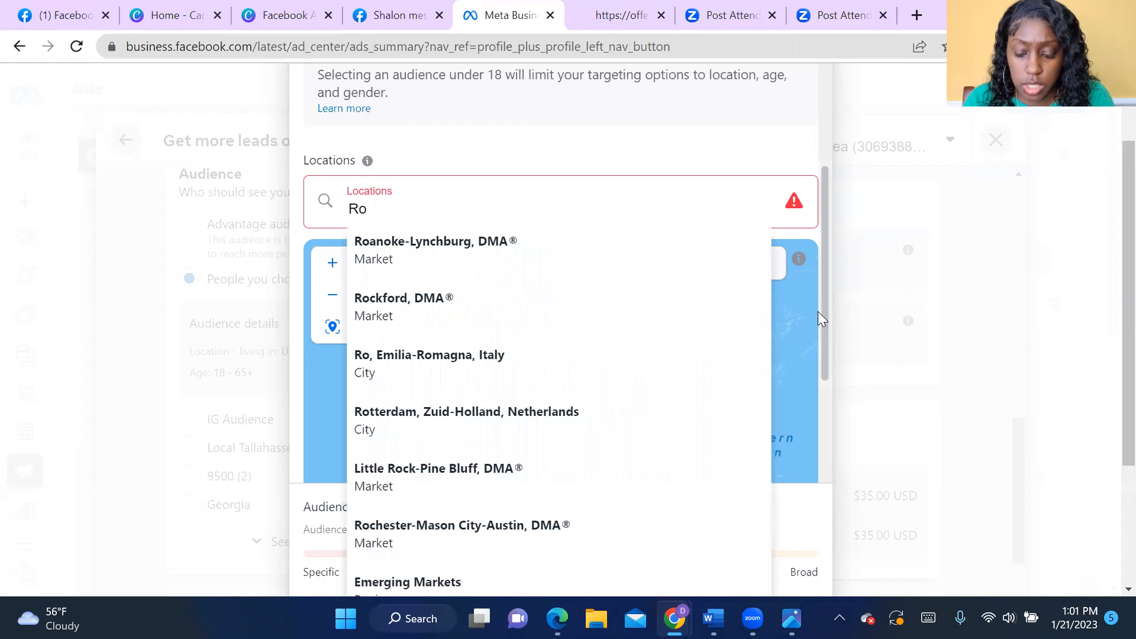
pyautogui.write('dchester')
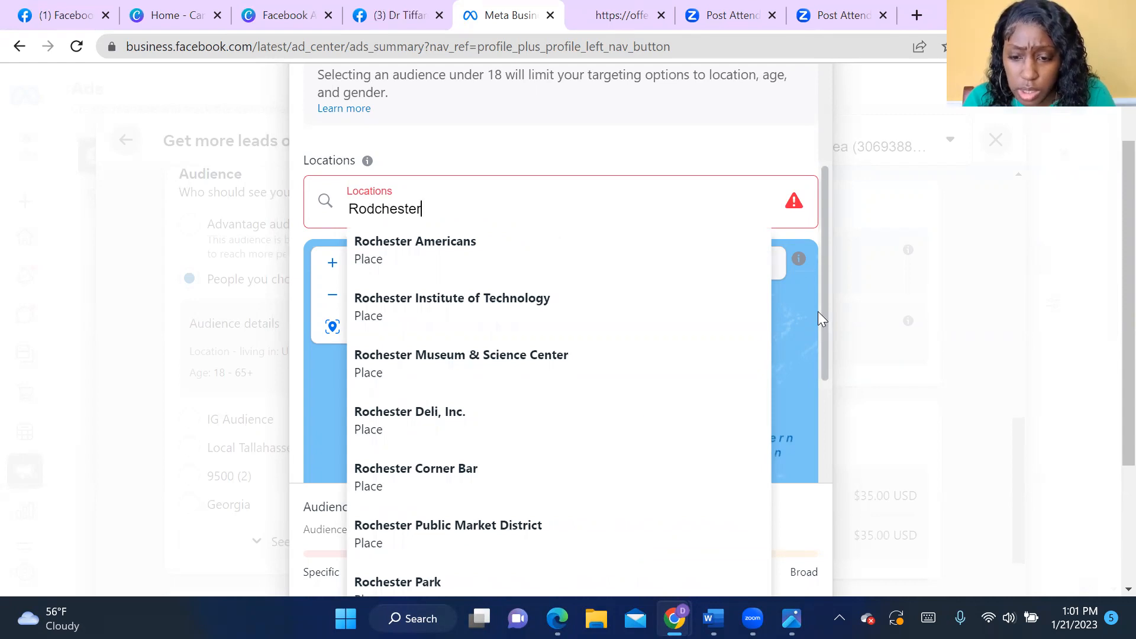
pyautogui.press('BackSpace')
pyautogui.press('BackSpace')
pyautogui.press('BackSpace')
pyautogui.press('BackSpace')
pyautogui.press('BackSpace')
pyautogui.press('BackSpace')
pyautogui.press('BackSpace')
pyautogui.press('BackSpace')
pyautogui.write('ch')
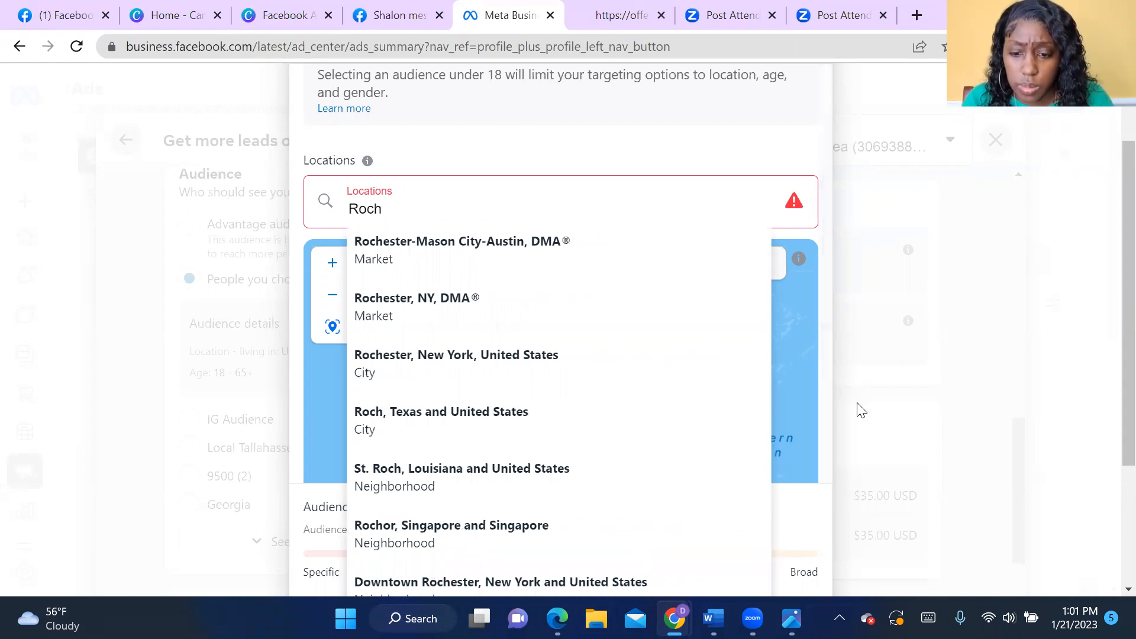
pyautogui.click(550, 381)
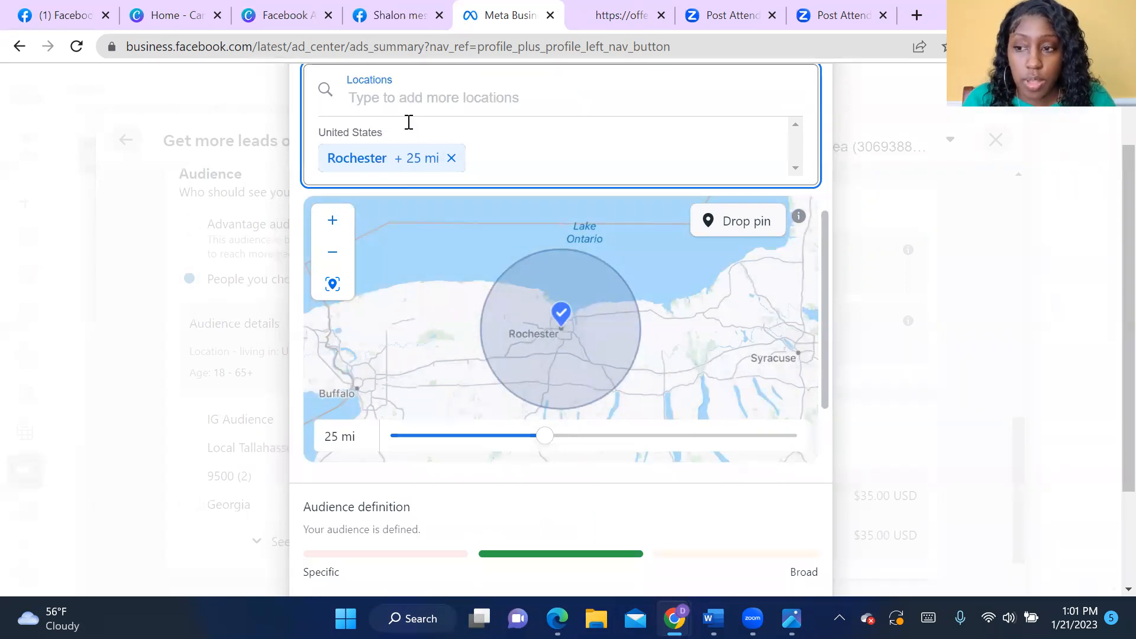
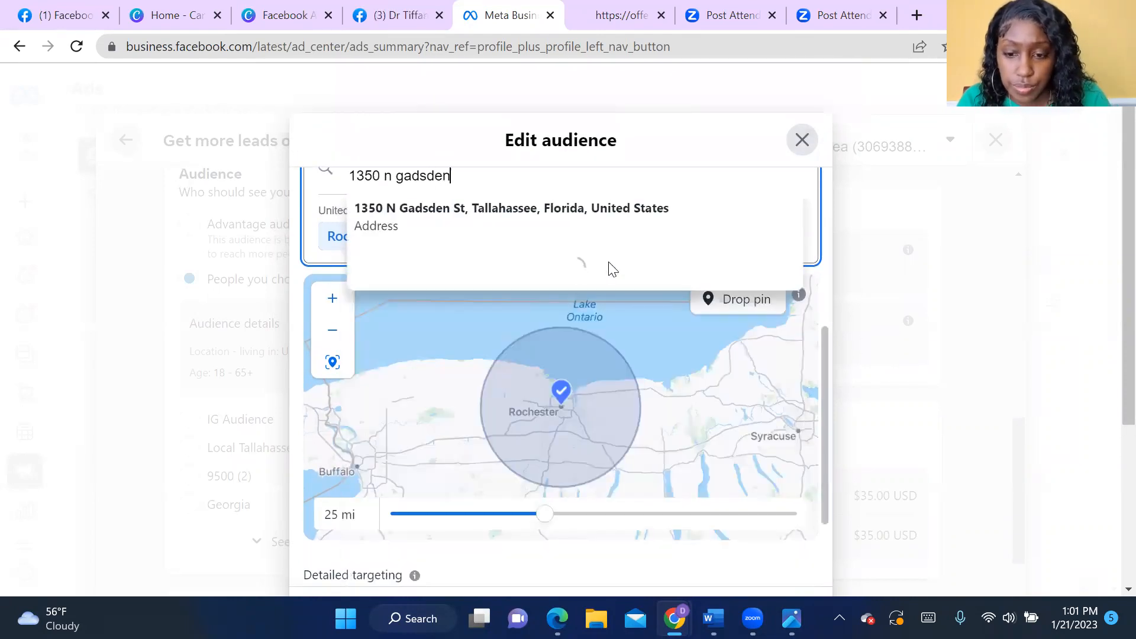
# - Search for the street address in Tallahassee, Florida, and add it as an audience location
pyautogui.click(555, 214)
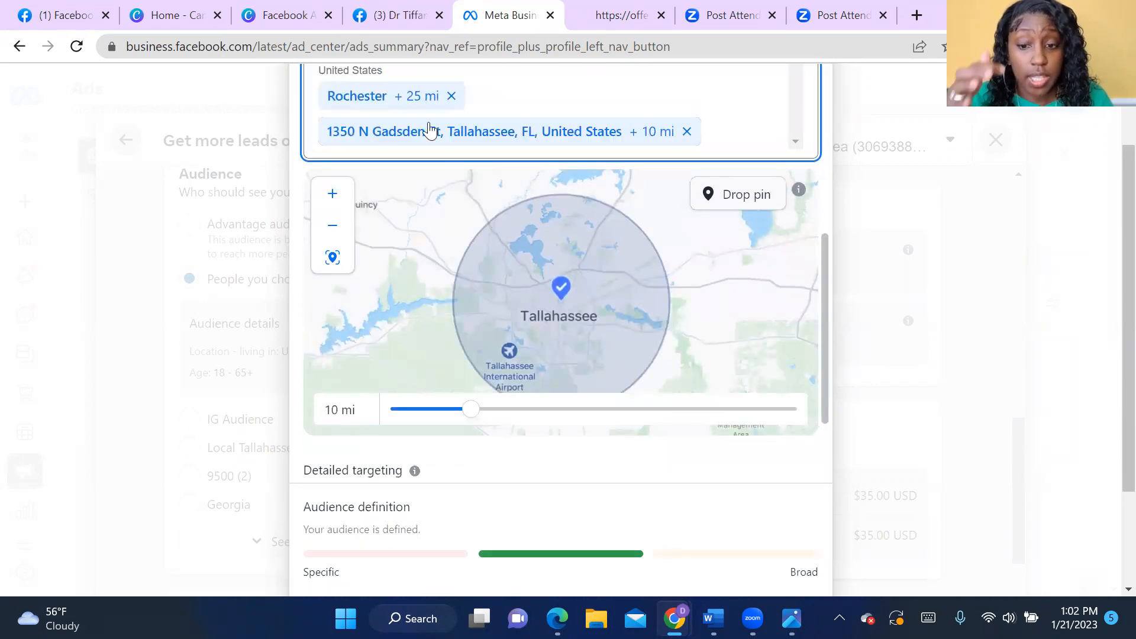
# - Remove Rochester from the audience's locations, keeping the audience editor open
pyautogui.scroll(3, 519, 217)
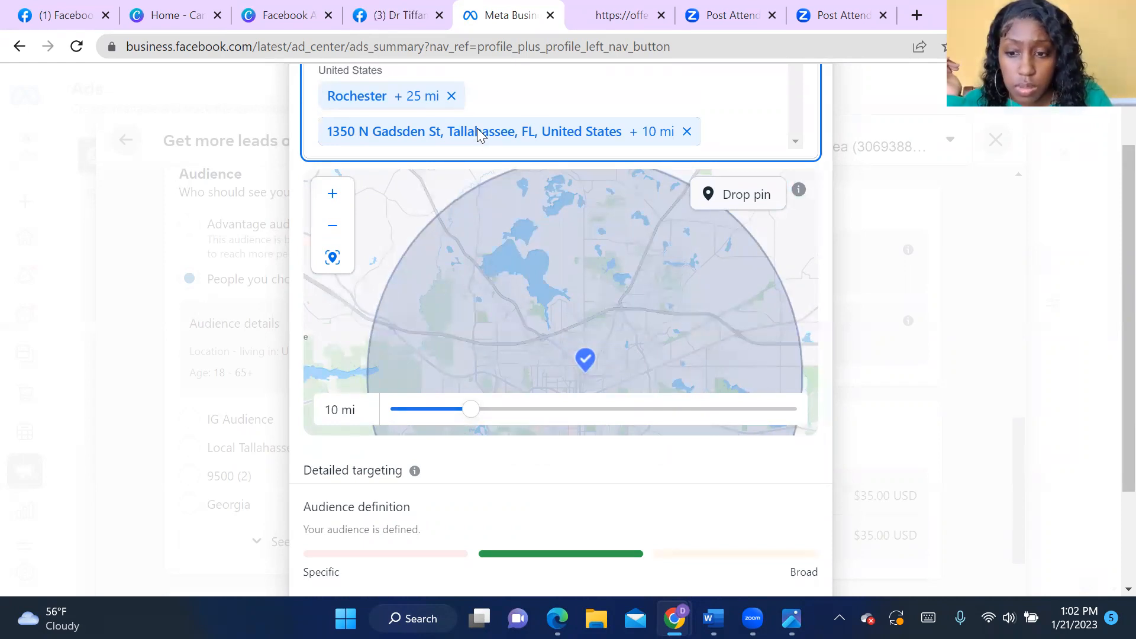
pyautogui.click(867, 350)
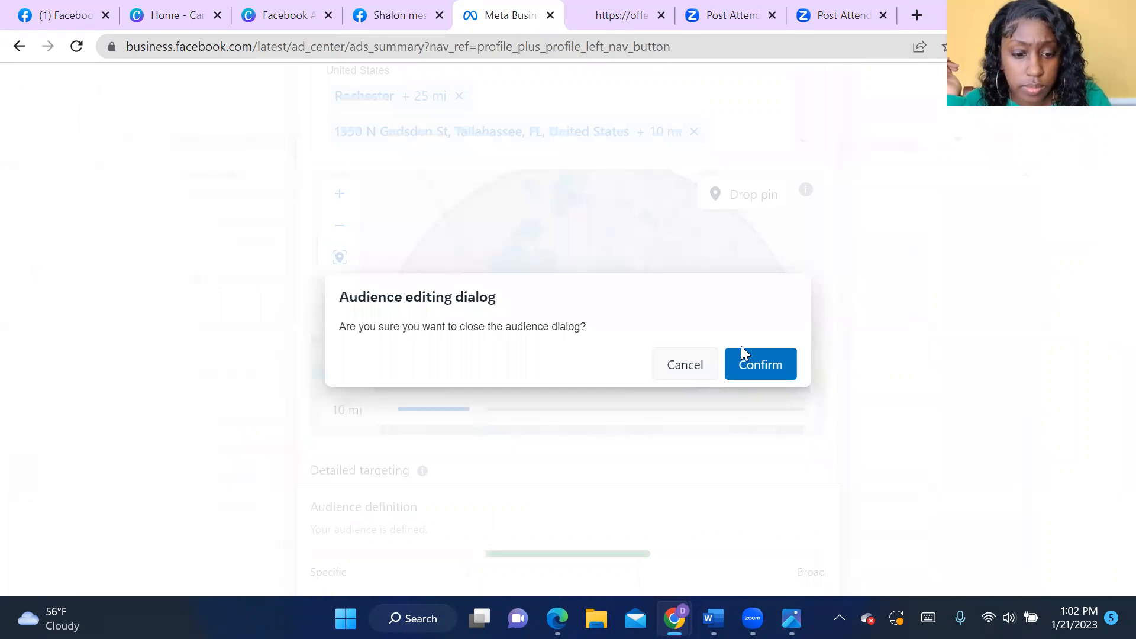
pyautogui.click(914, 335)
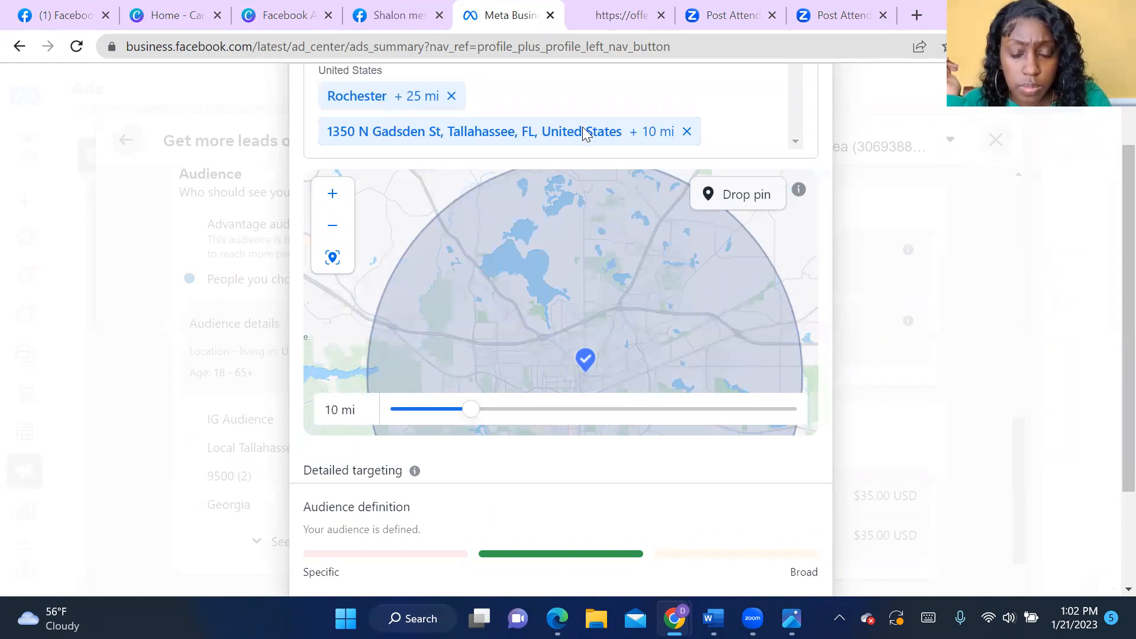
pyautogui.click(457, 97)
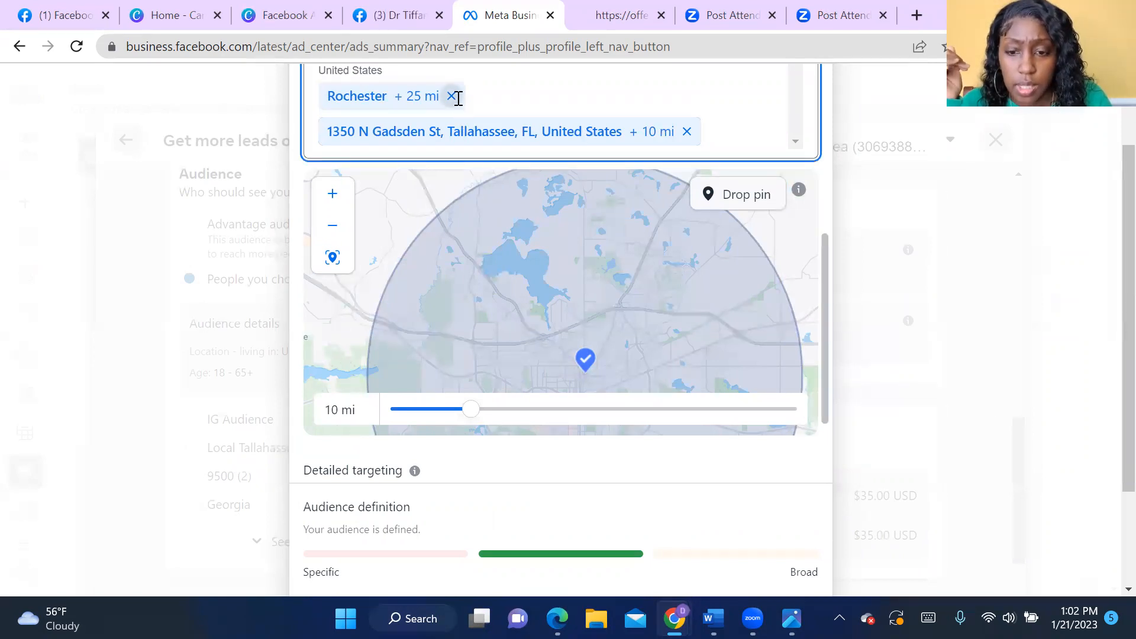
pyautogui.click(457, 96)
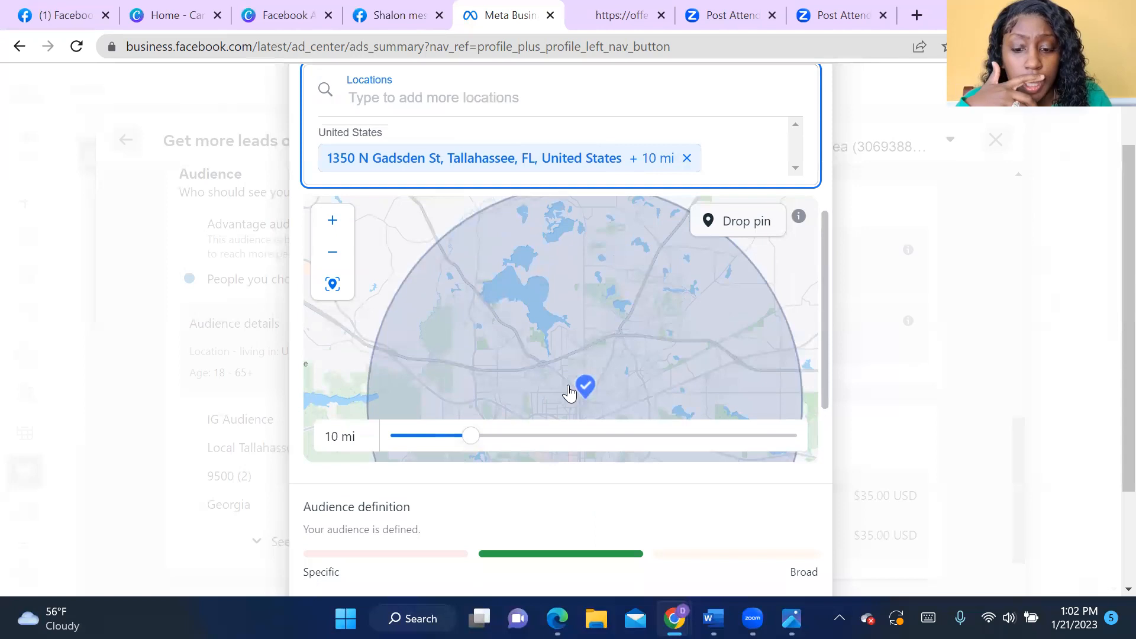
# - Set the Tallahassee location's radius to 6 mi and check the estimated audience size
pyautogui.moveTo(471, 436)
pyautogui.mouseDown()
pyautogui.moveTo(700, 436)
pyautogui.moveTo(438, 435)
pyautogui.mouseUp()
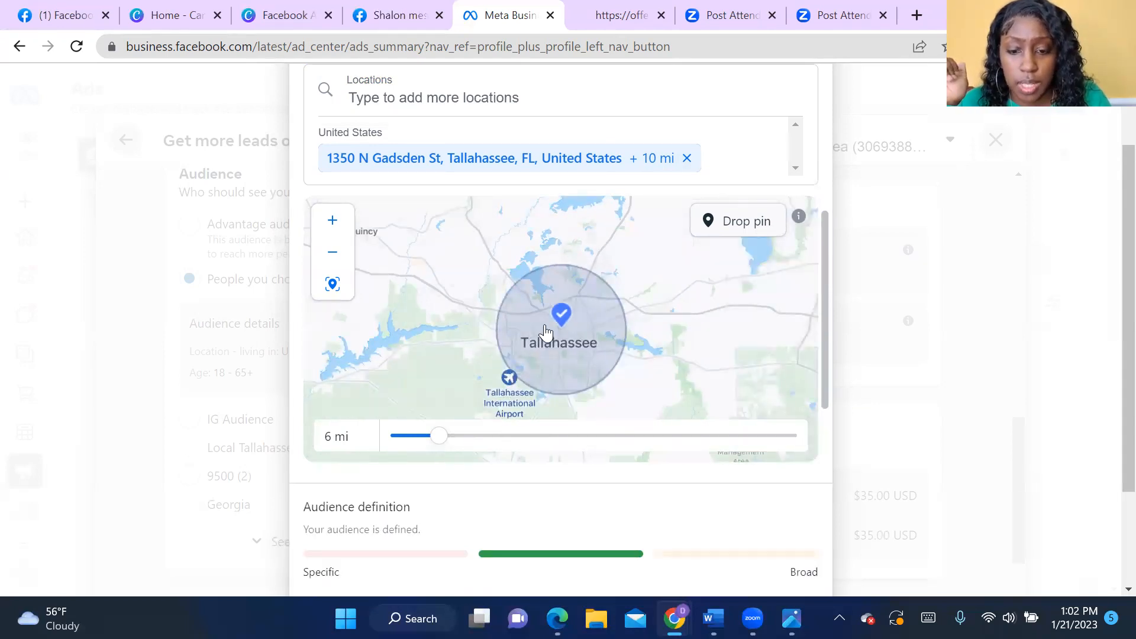
pyautogui.scroll(-2, 545, 324)
pyautogui.scroll(-2, 841, 396)
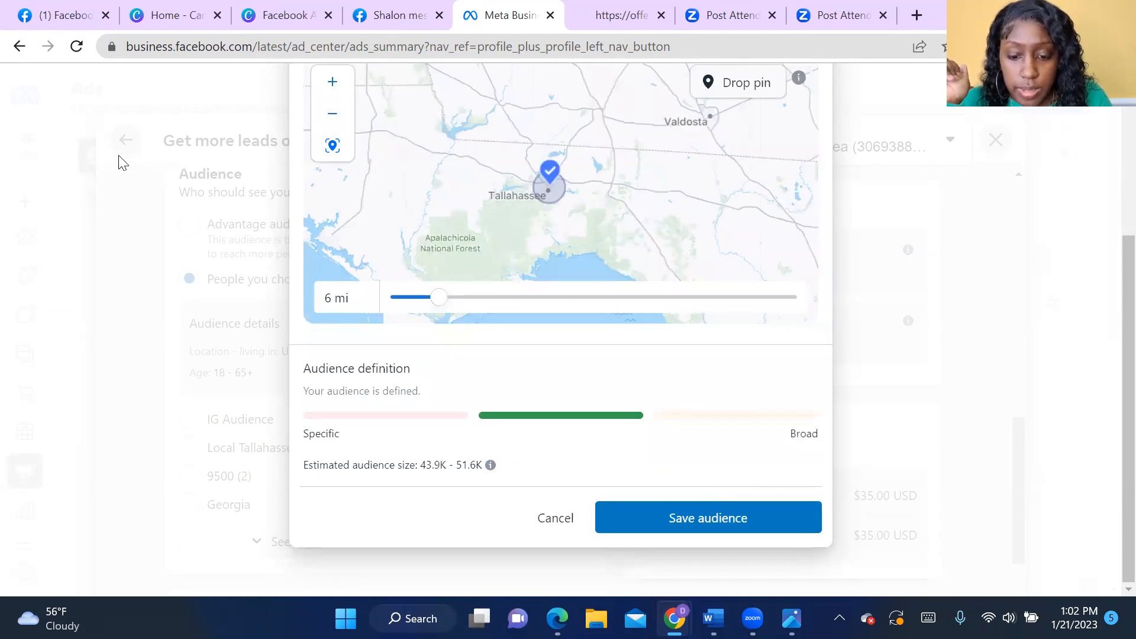
# - Set the Tallahassee location's radius to 25 mi and save the audience
pyautogui.moveTo(438, 310); pyautogui.dragTo(588, 306)
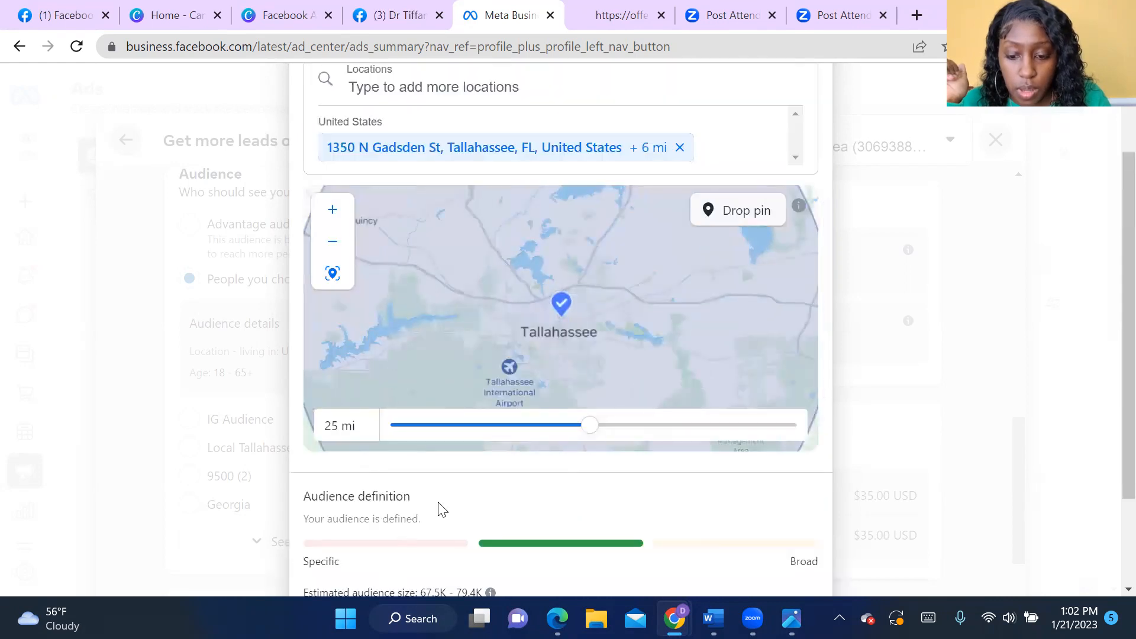
pyautogui.scroll(-2, 445, 514)
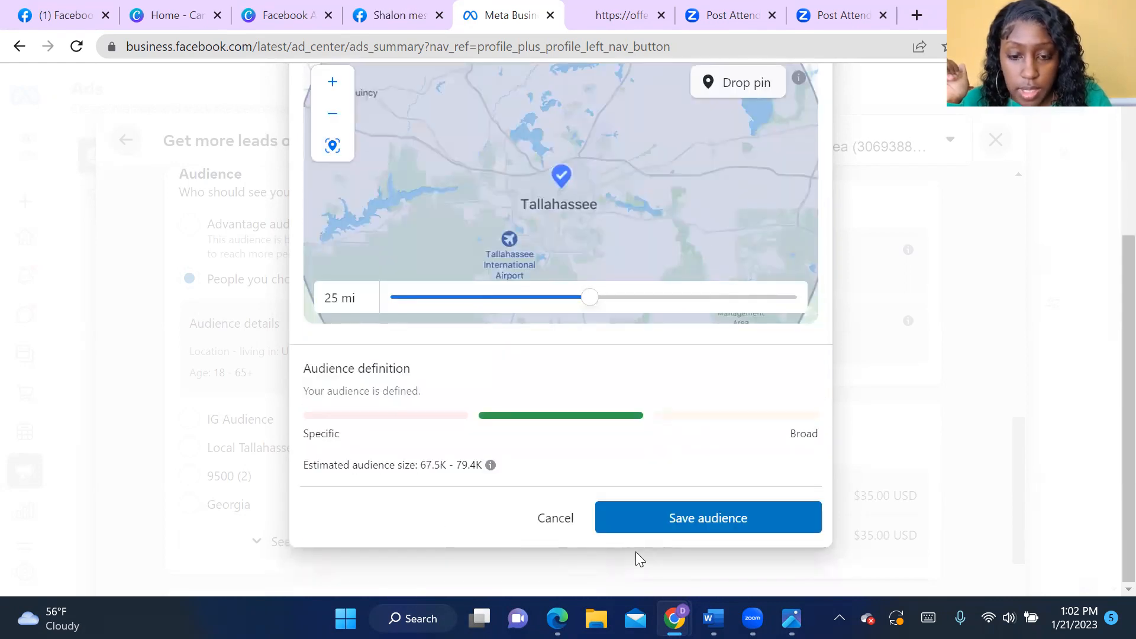
pyautogui.click(744, 519)
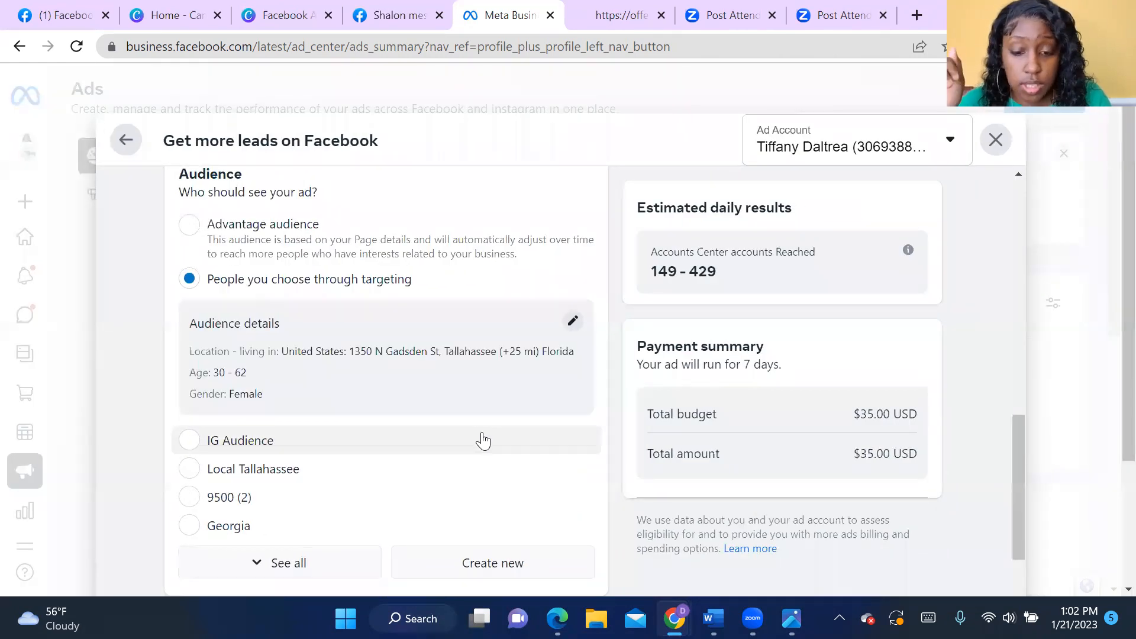
# - Extend the ad's duration to 18 days in the schedule
pyautogui.scroll(-7, 471, 450)
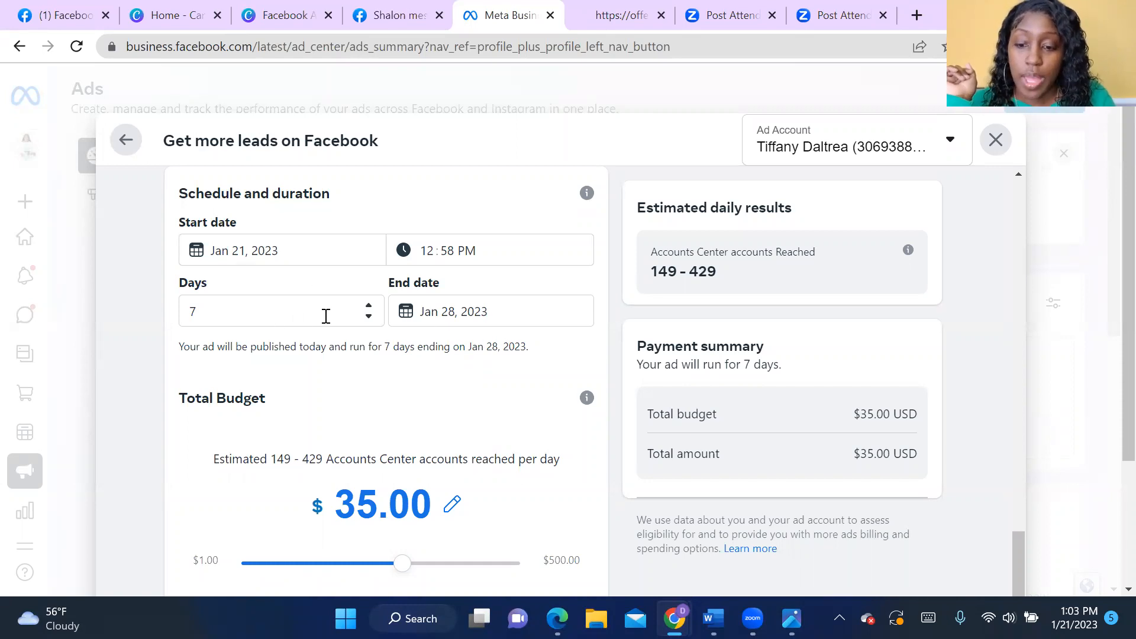
pyautogui.click(369, 306)
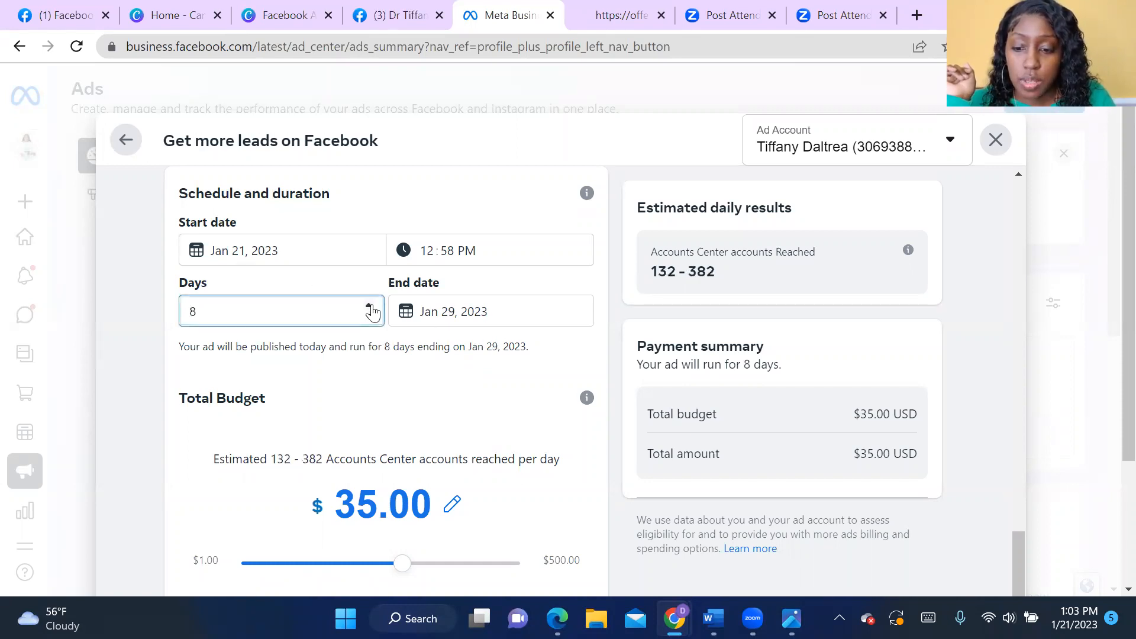
pyautogui.doubleClick(369, 306)
pyautogui.doubleClick(368, 306)
pyautogui.doubleClick(369, 306)
pyautogui.tripleClick(369, 306)
pyautogui.click(369, 306)
# - Try an ad end date of March 1, 2023, and change it to February 28, 2023
pyautogui.click(465, 313)
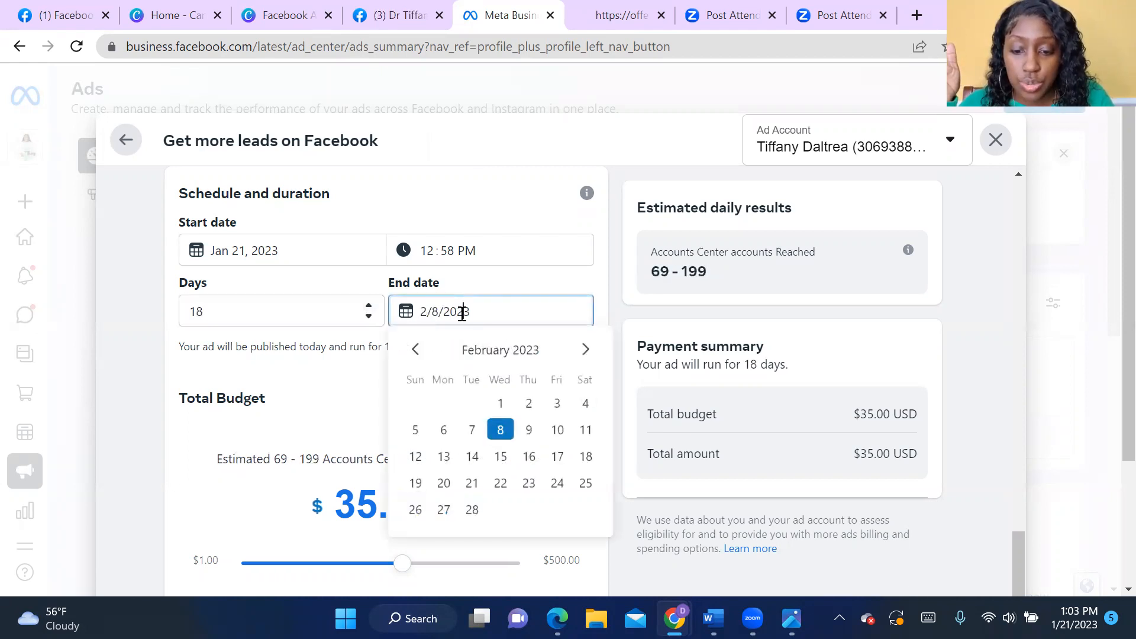
pyautogui.click(585, 353)
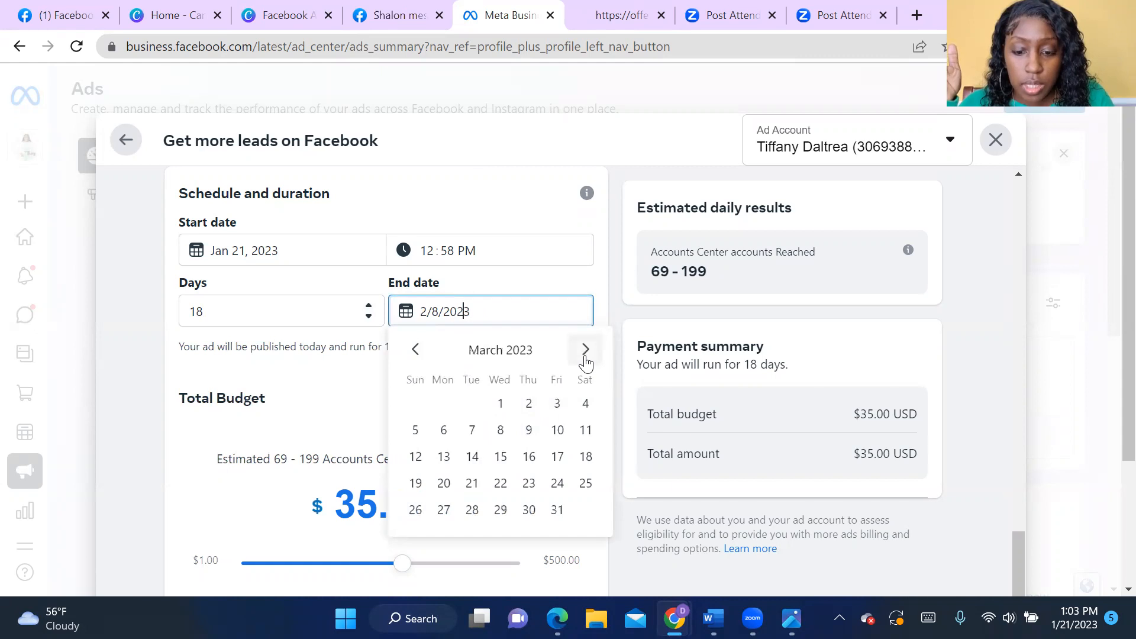
pyautogui.click(501, 403)
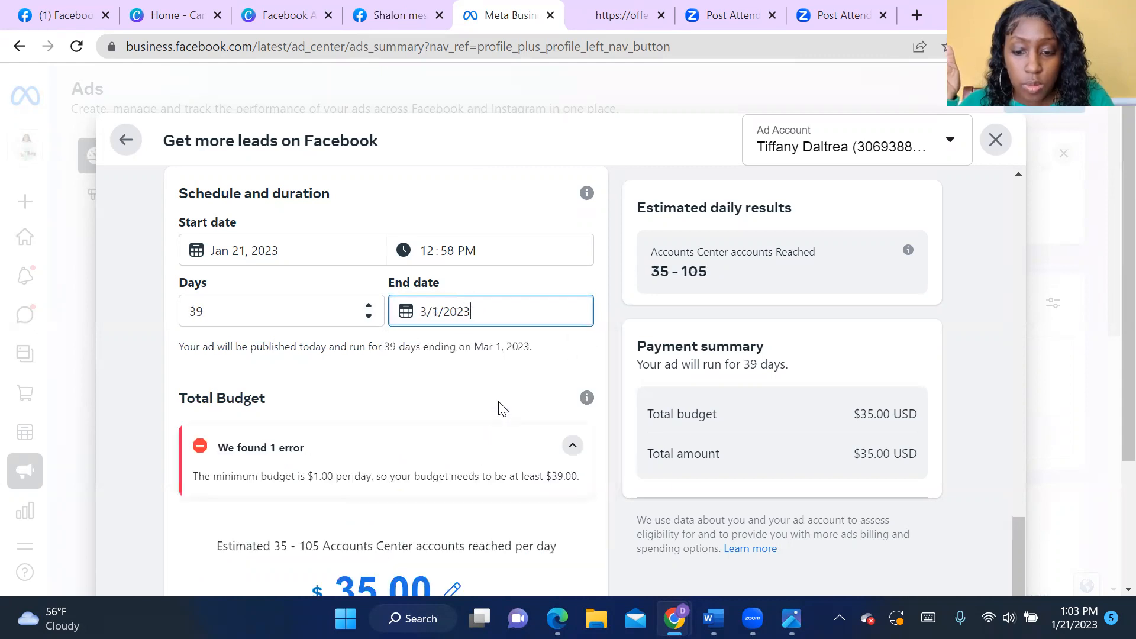
pyautogui.click(563, 314)
pyautogui.click(416, 350)
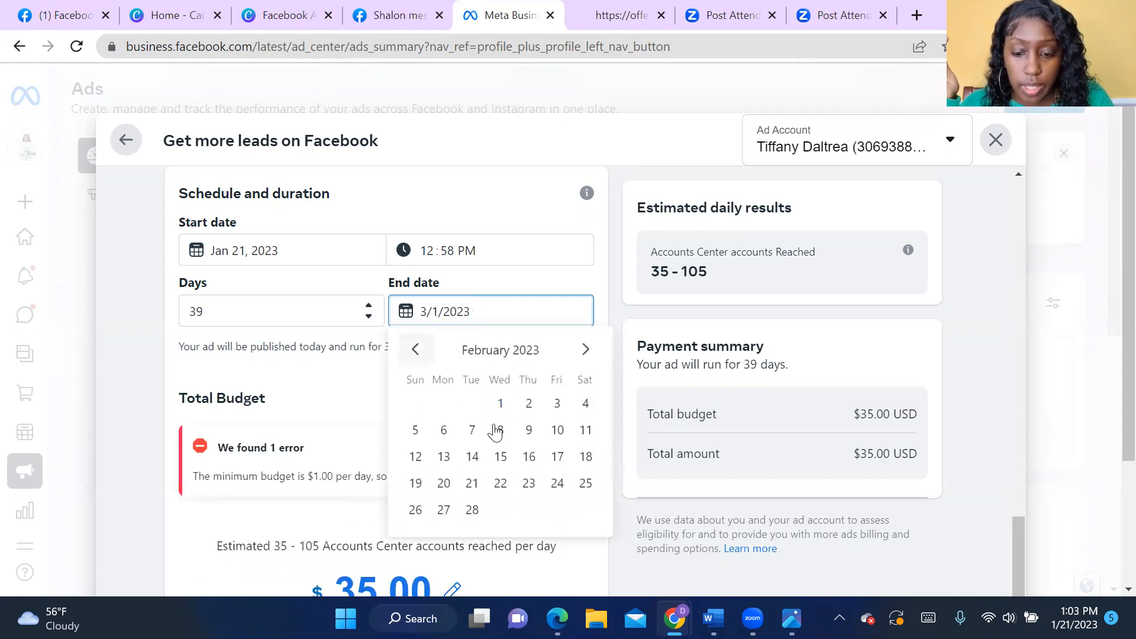
pyautogui.click(472, 510)
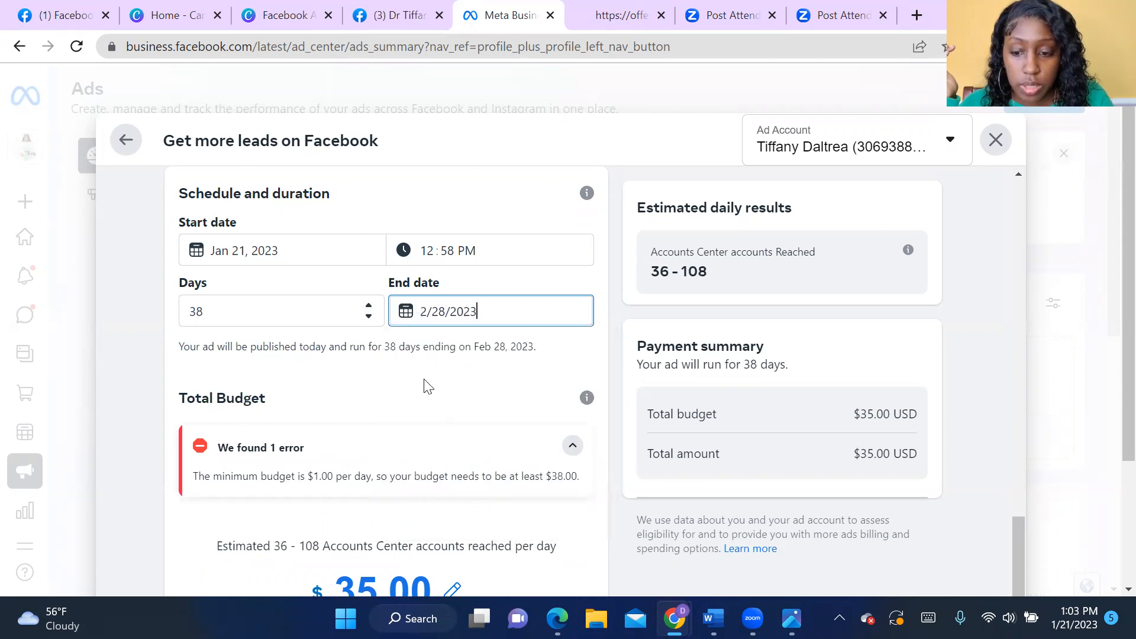
# - Set the ad's end date to February 1, 2023, and lower the total budget to $5.00
pyautogui.click(472, 313)
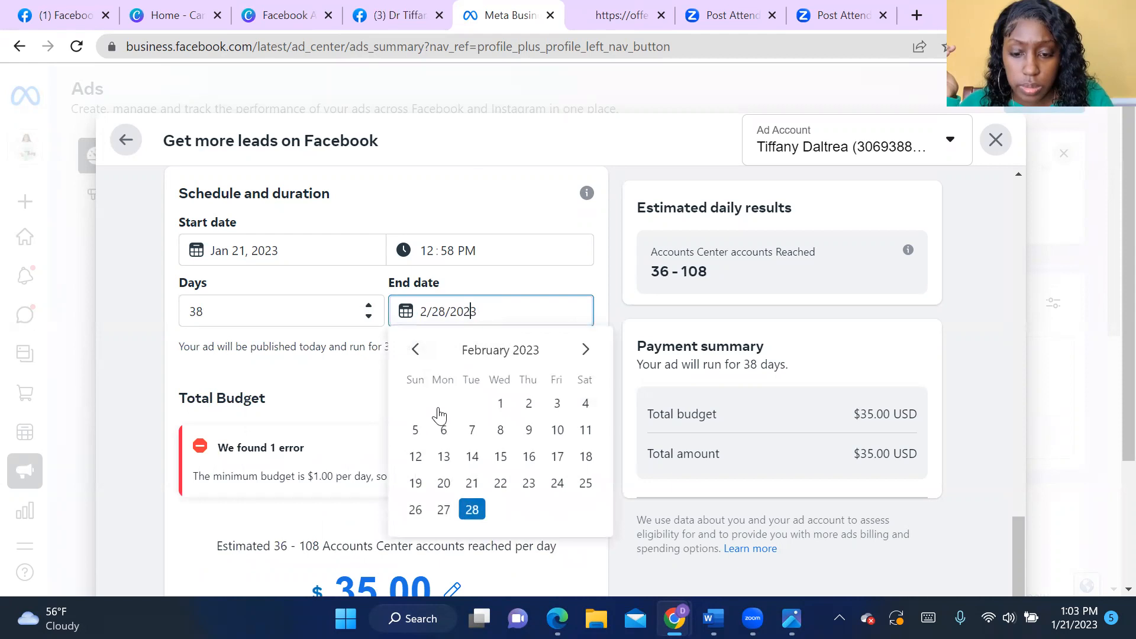
pyautogui.click(501, 408)
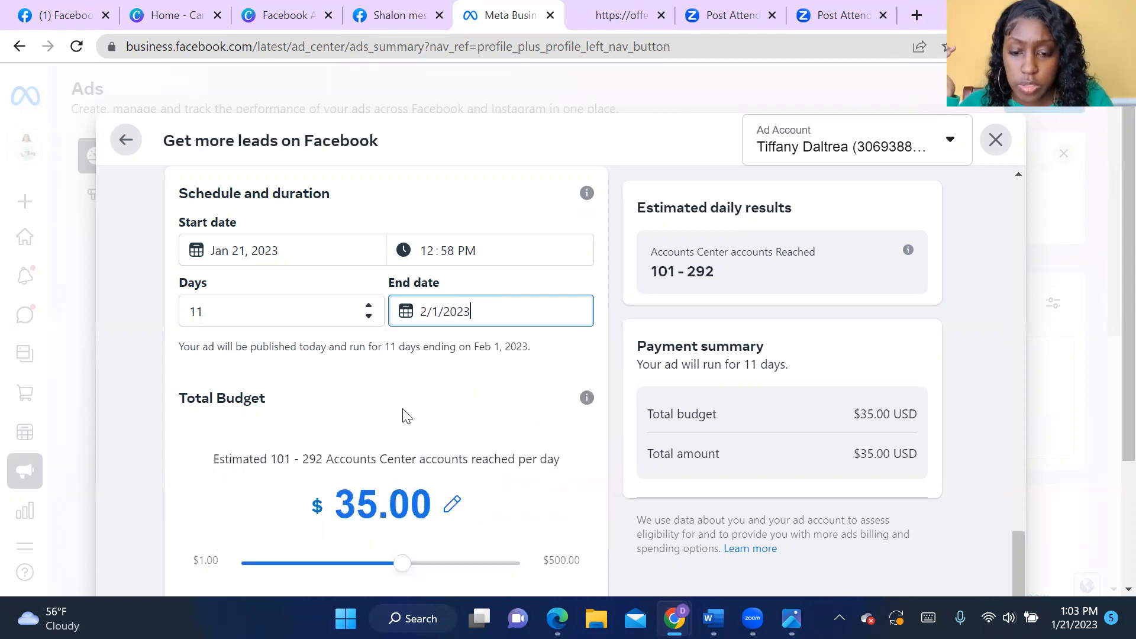
pyautogui.scroll(-1, 438, 424)
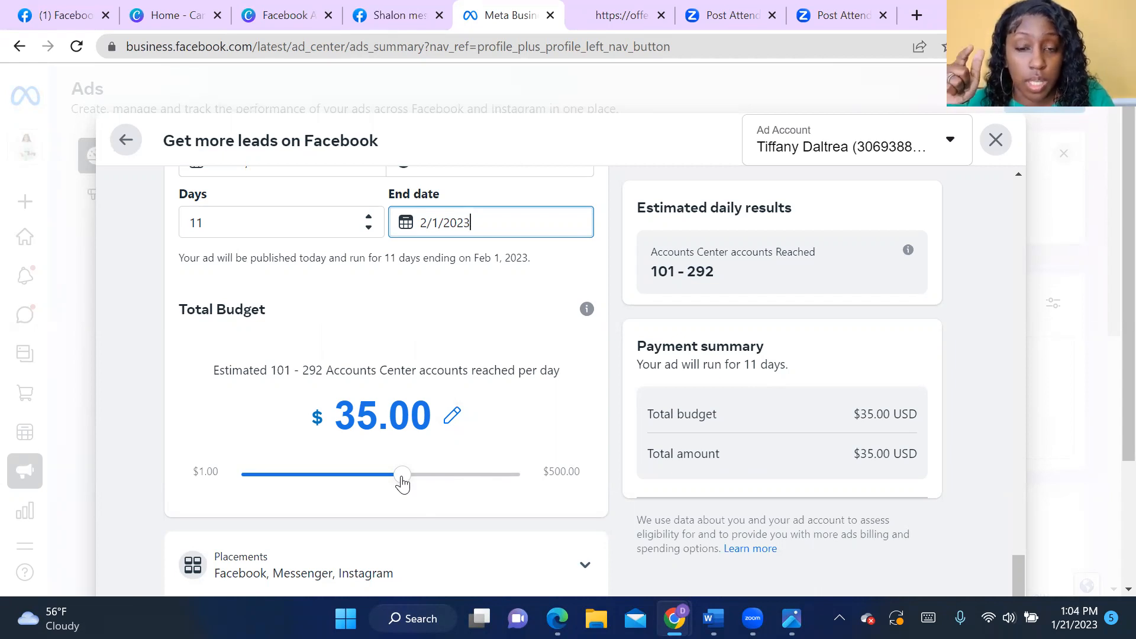
pyautogui.moveTo(402, 484); pyautogui.dragTo(294, 545)
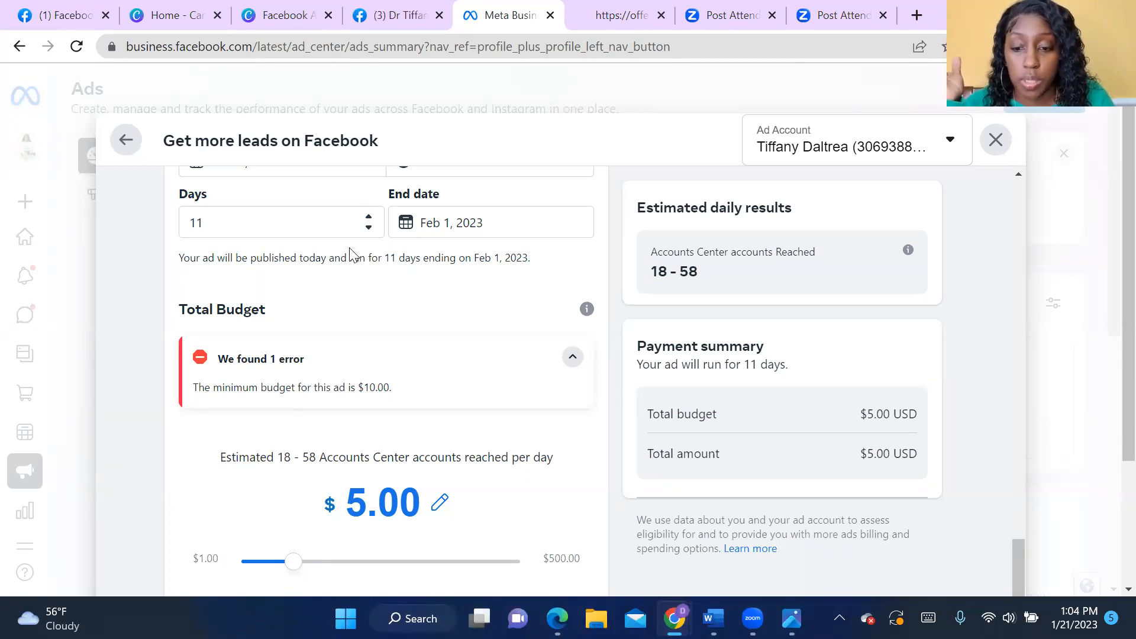
# - Shorten the ad's duration to 7 days
pyautogui.click(370, 229)
pyautogui.click(368, 228)
pyautogui.click(369, 227)
pyautogui.click(368, 228)
pyautogui.click(407, 300)
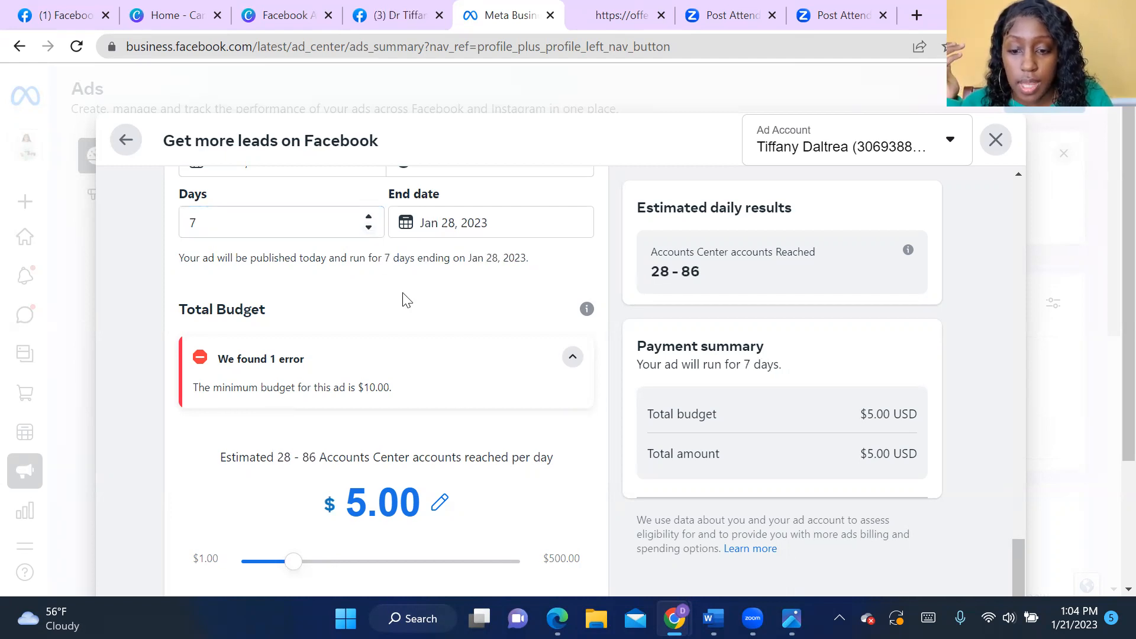
# - Compare total budgets of $35.00 and $5.00 for the ad, leaving the budget at $35.00
pyautogui.moveTo(296, 563); pyautogui.dragTo(408, 499)
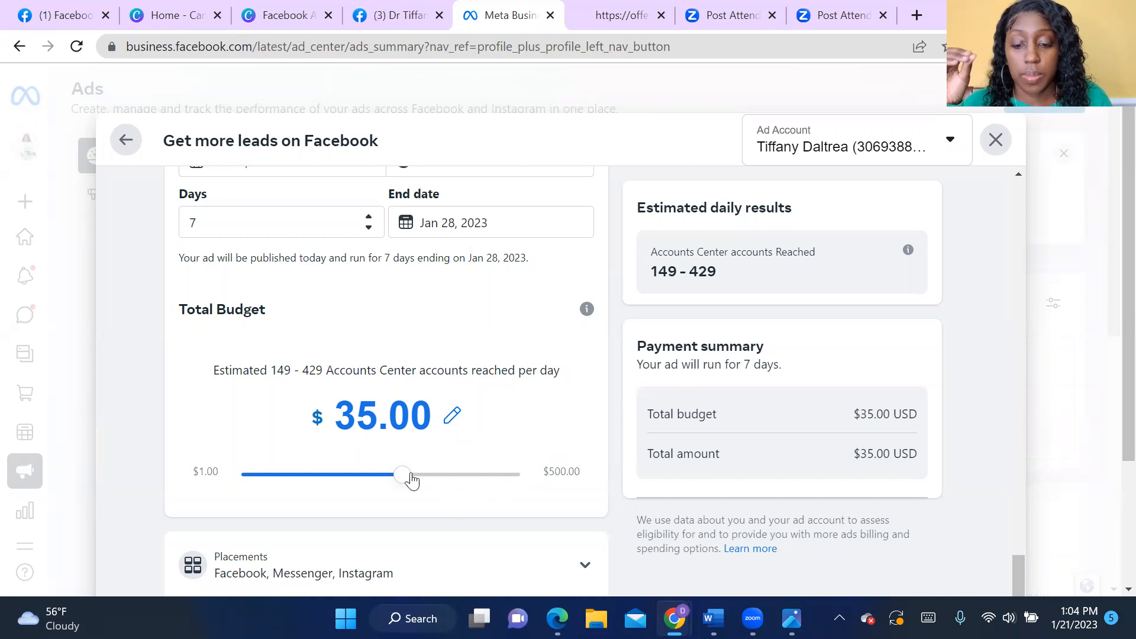
pyautogui.moveTo(405, 483); pyautogui.dragTo(292, 560)
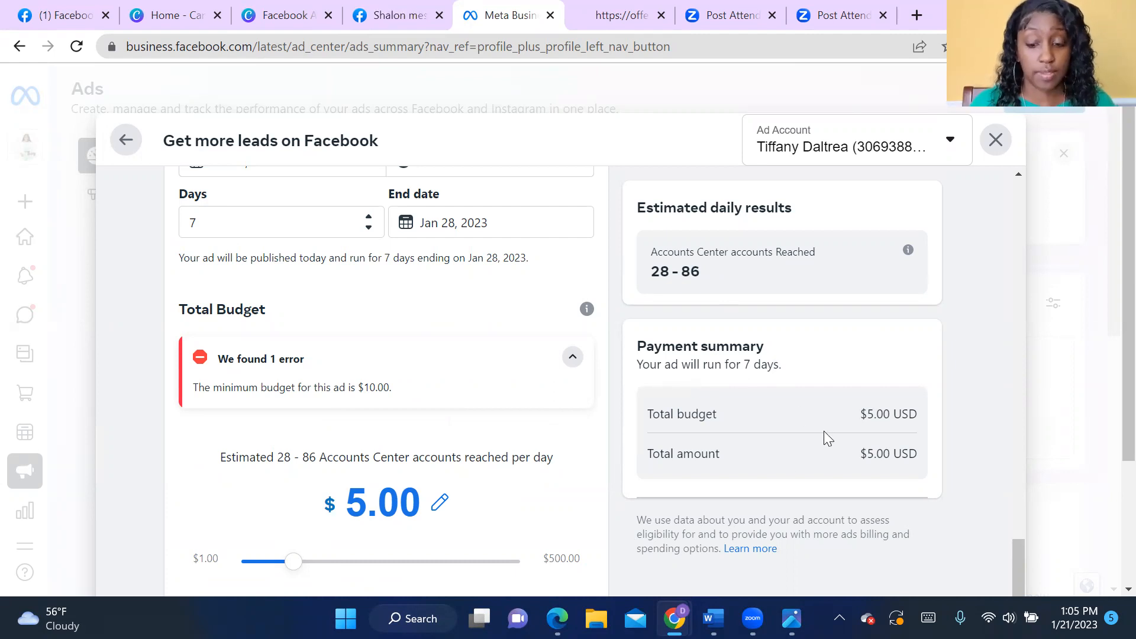
pyautogui.moveTo(293, 562); pyautogui.dragTo(402, 559)
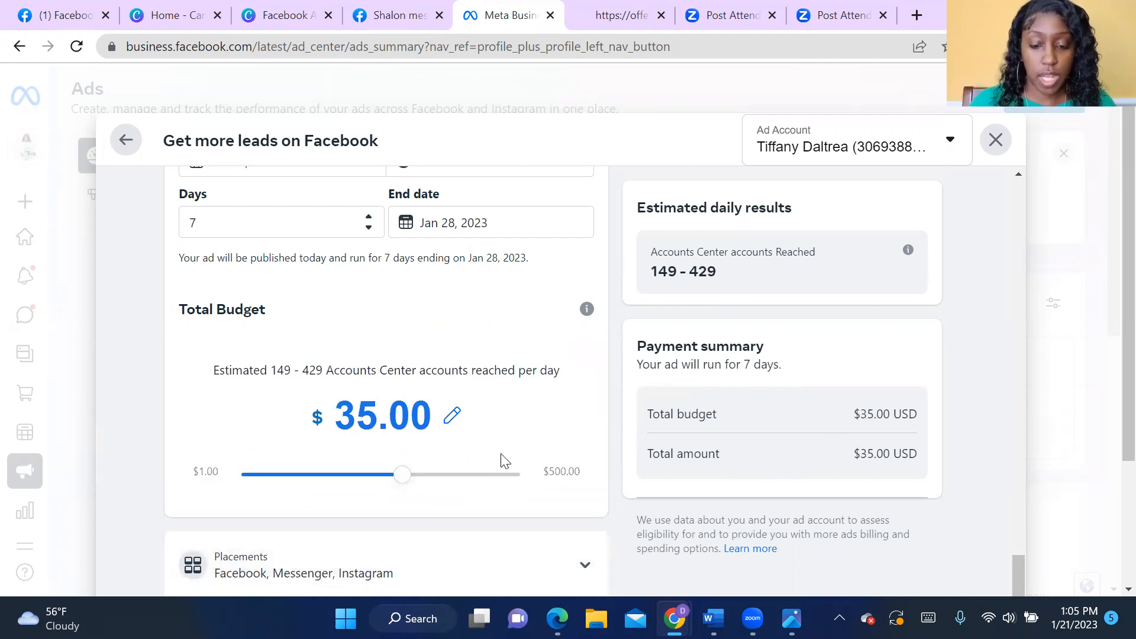
# - Review the ad's placements, payment method, schedule and creative before promoting it
pyautogui.scroll(-1, 780, 488)
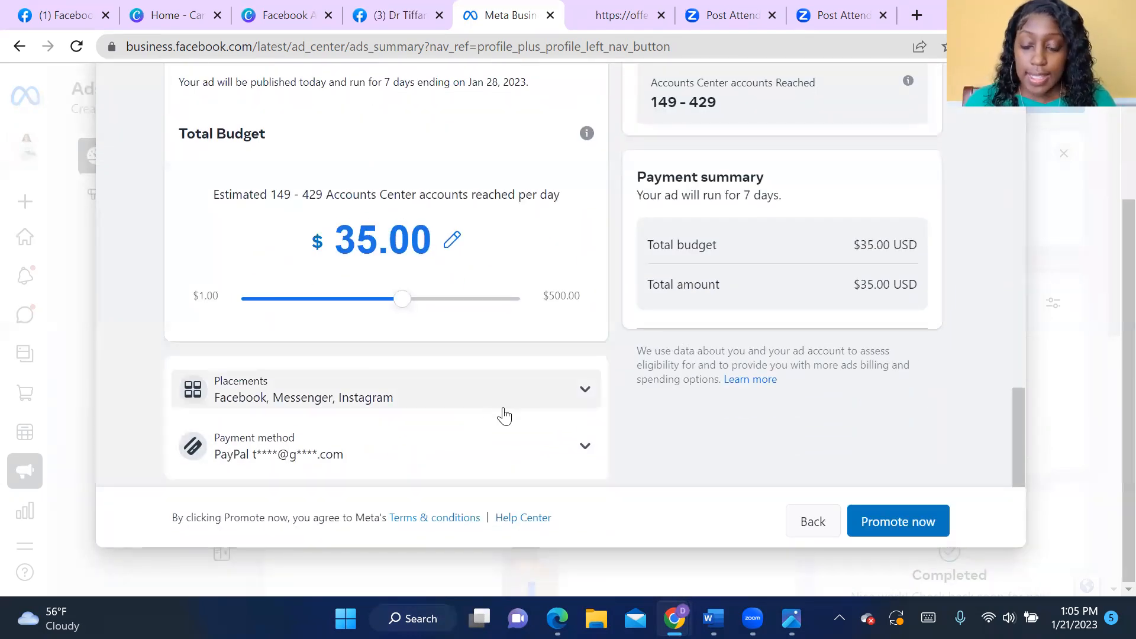
pyautogui.scroll(3, 787, 509)
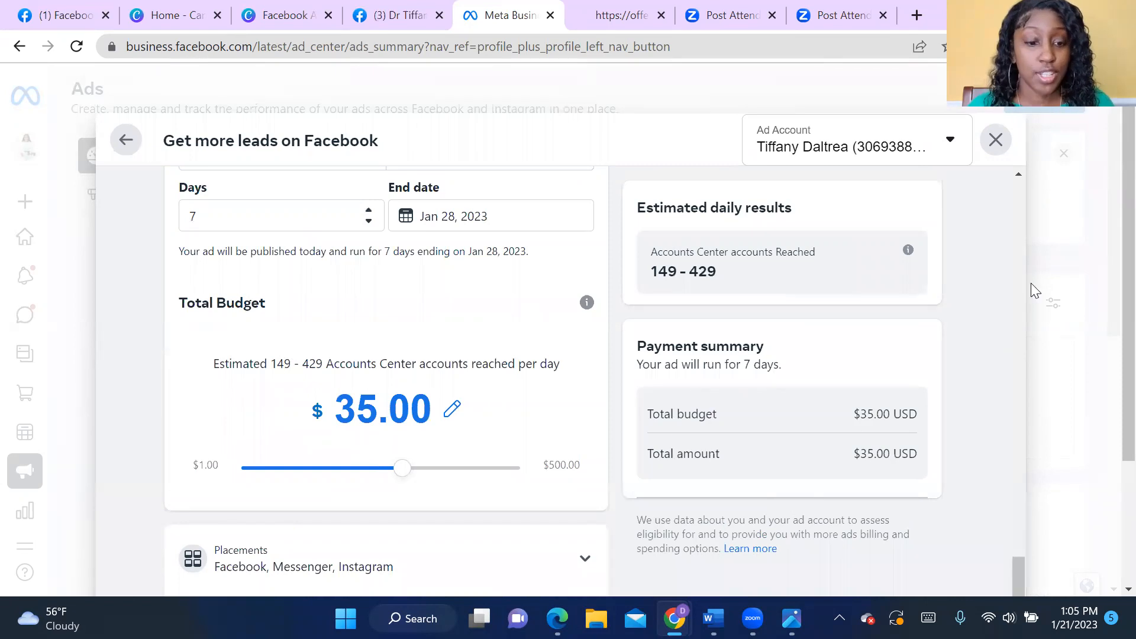
pyautogui.scroll(-3, 1006, 379)
pyautogui.scroll(5, 900, 332)
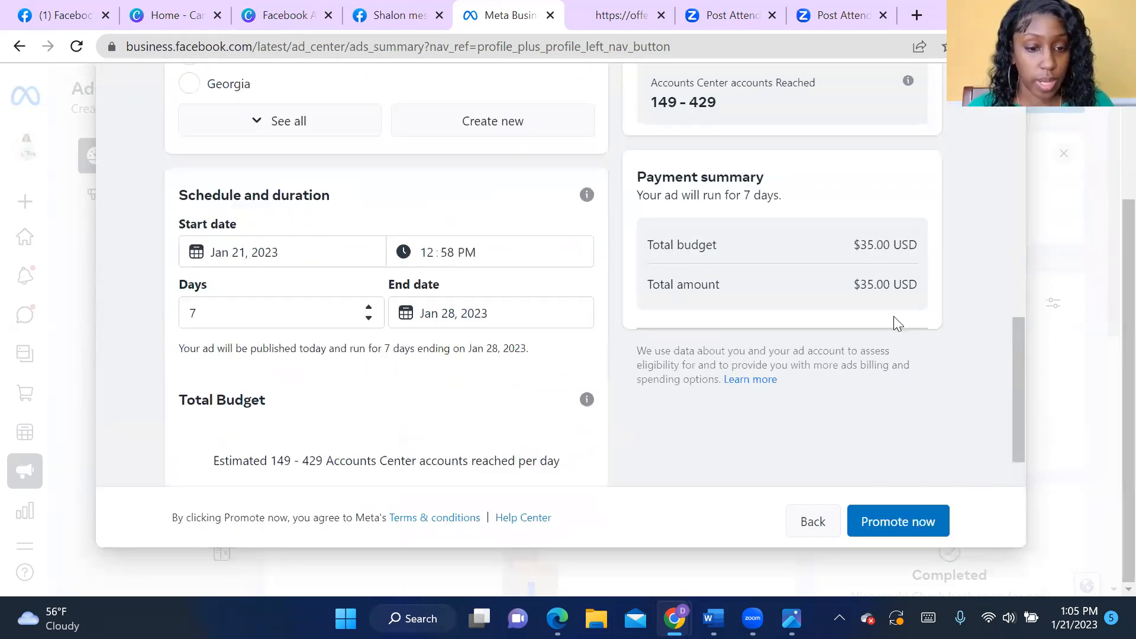
pyautogui.scroll(10, 704, 299)
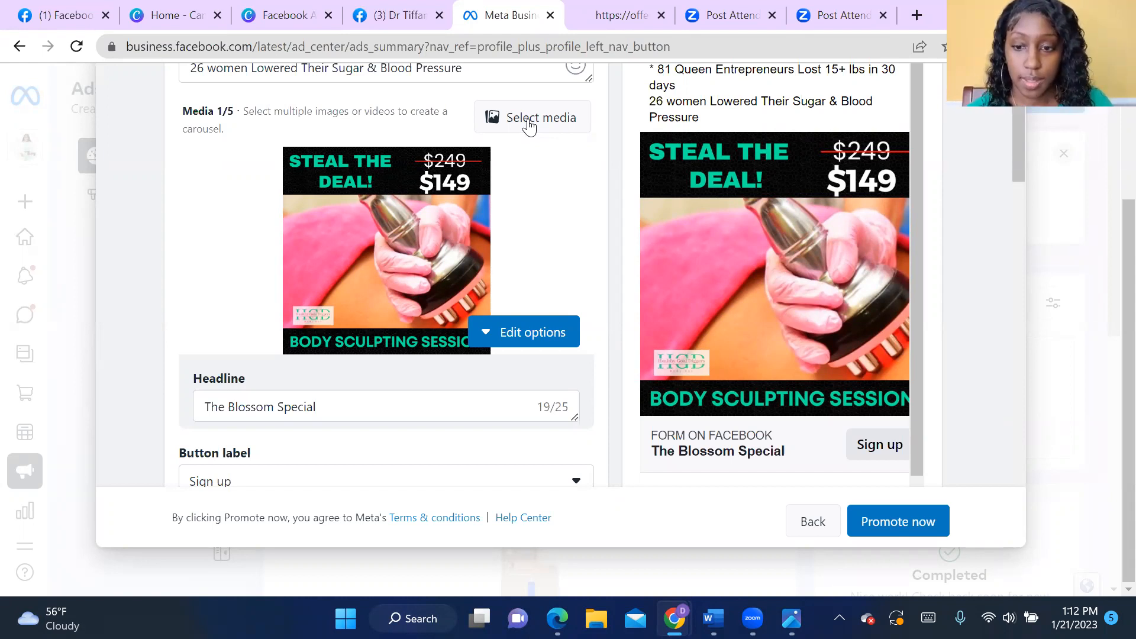
# - Switch to the Canva home page
pyautogui.click(289, 18)
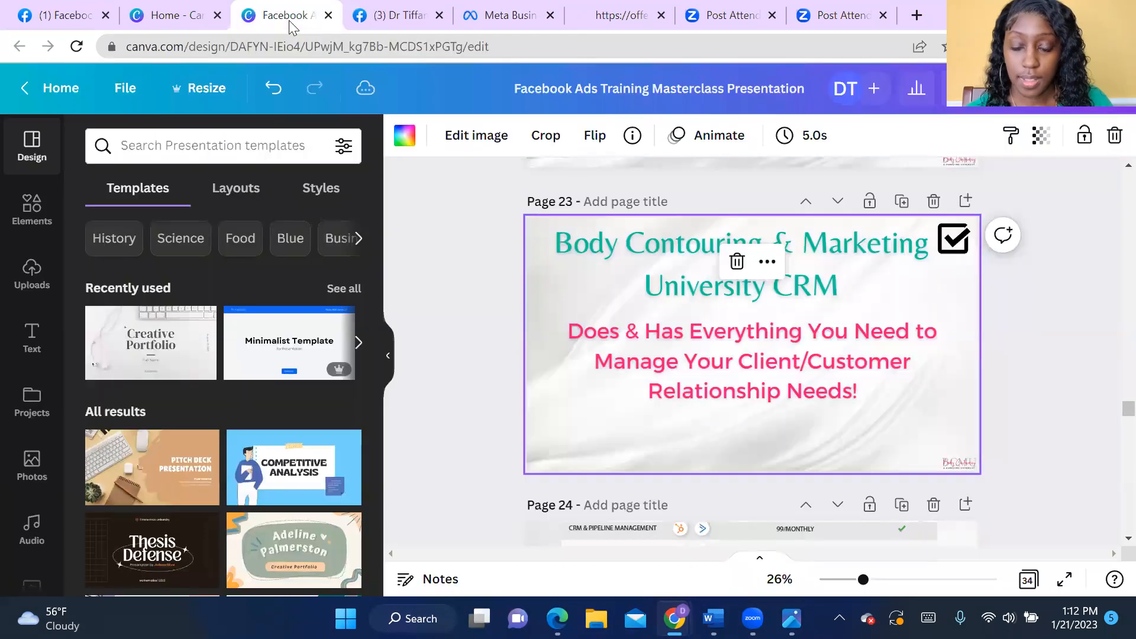
pyautogui.click(386, 17)
pyautogui.click(170, 18)
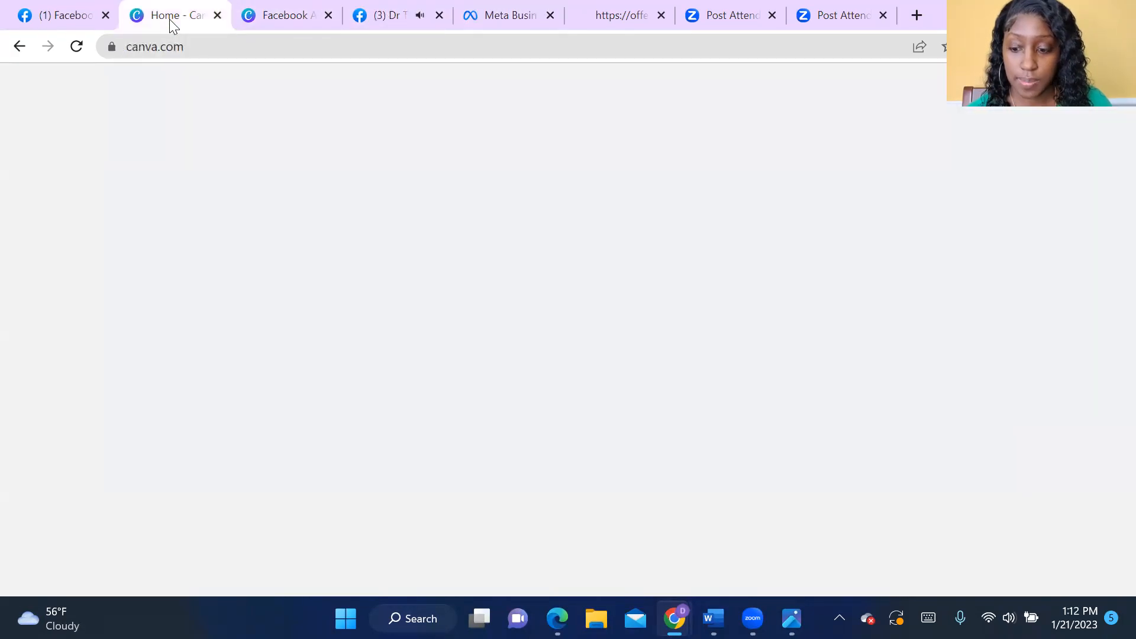